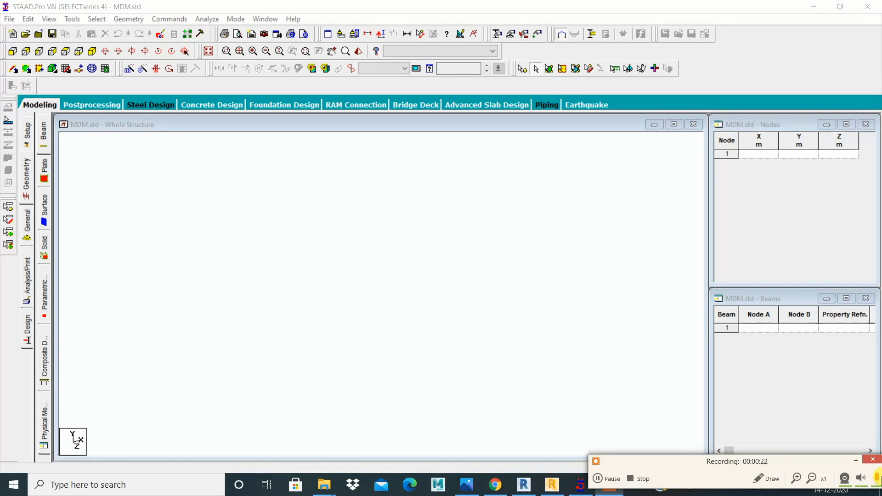
left_click(861, 479)
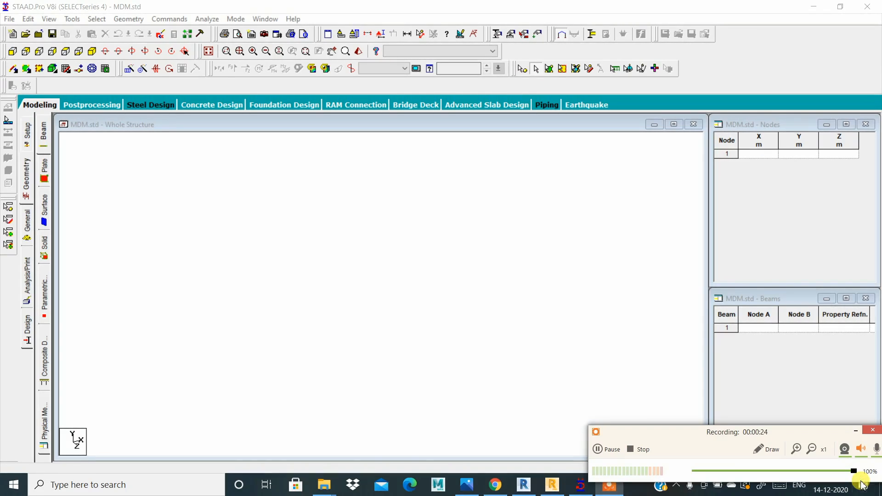
left_click(855, 430)
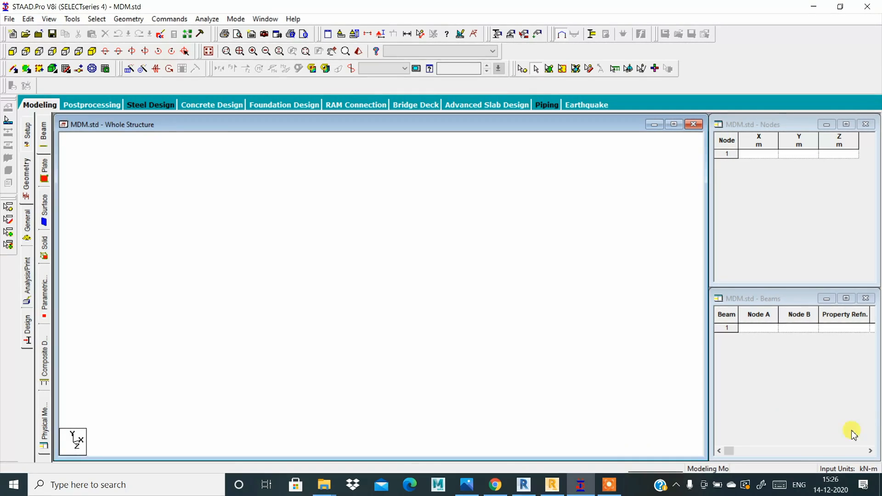
mouse_move(608, 485)
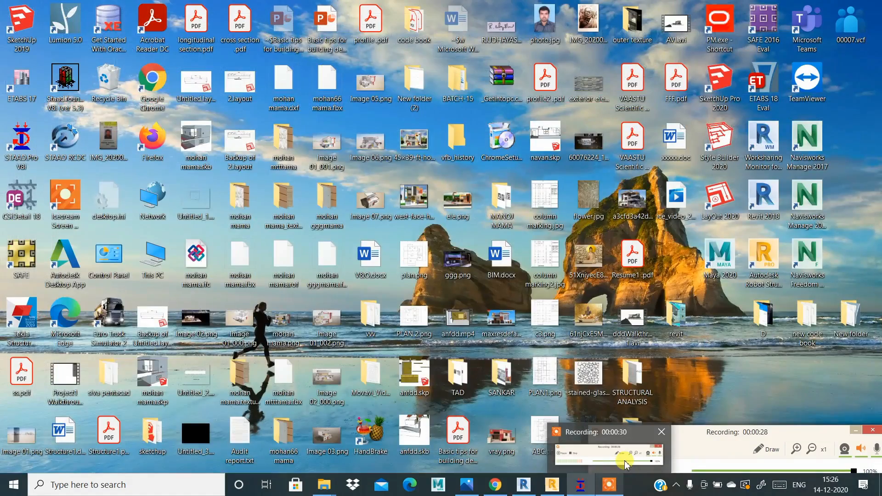
left_click(625, 465)
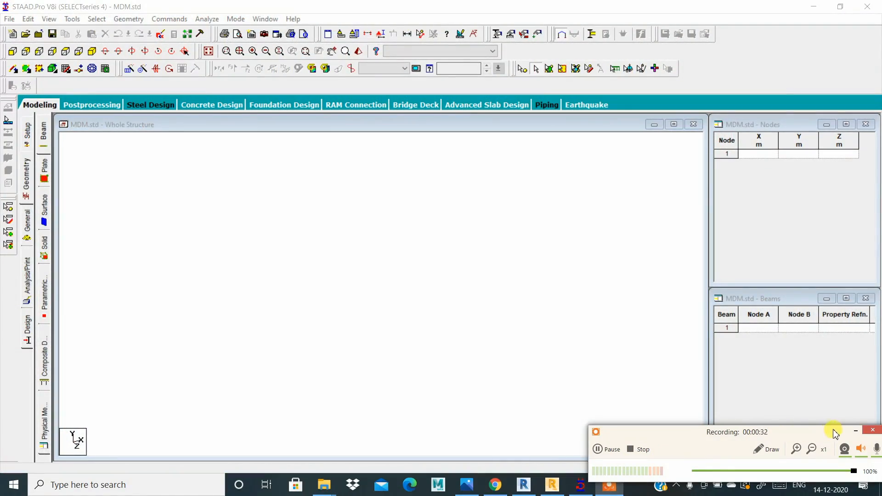
left_click_drag(631, 477, 659, 471)
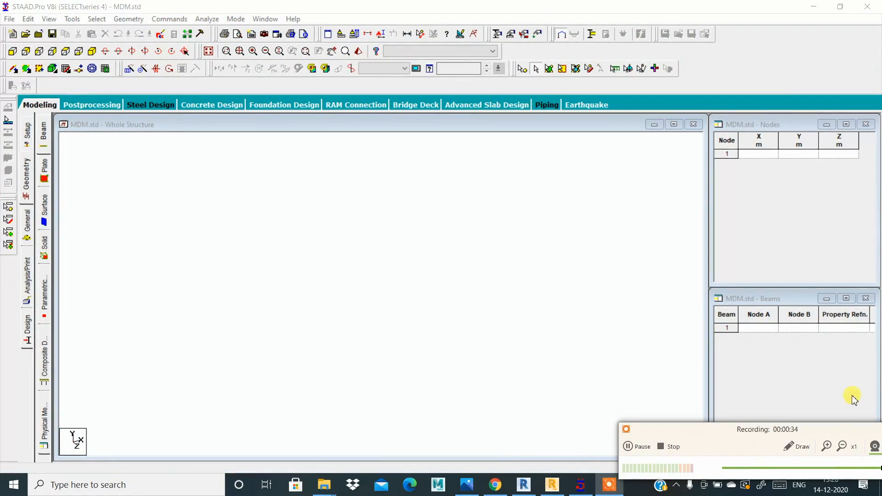
left_click(719, 419)
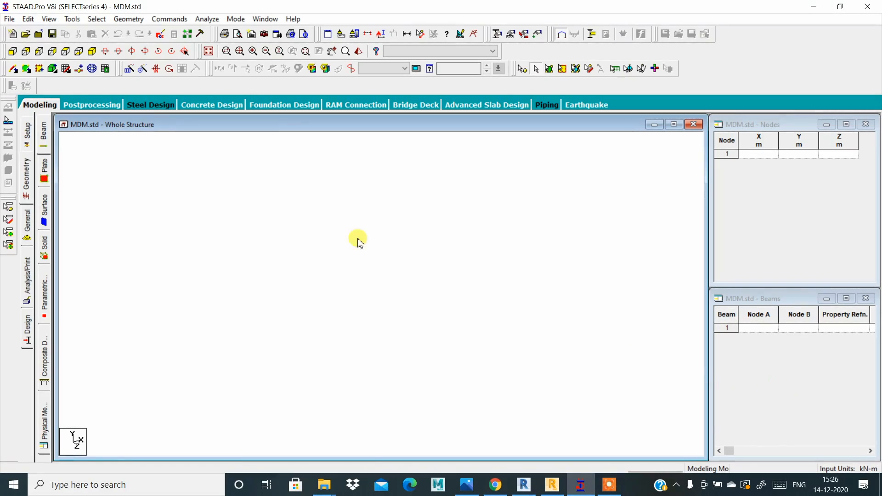
left_click(7, 19)
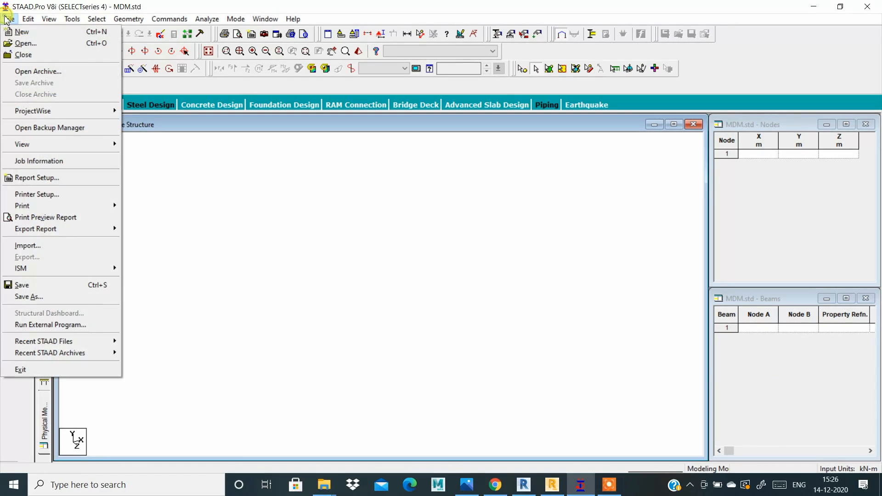
key("Right")
key("Right")
key("Right")
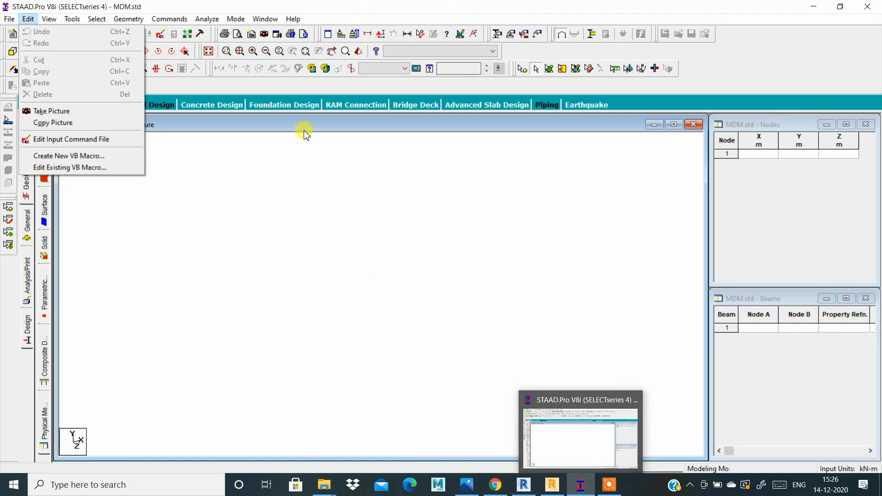
left_click(347, 211)
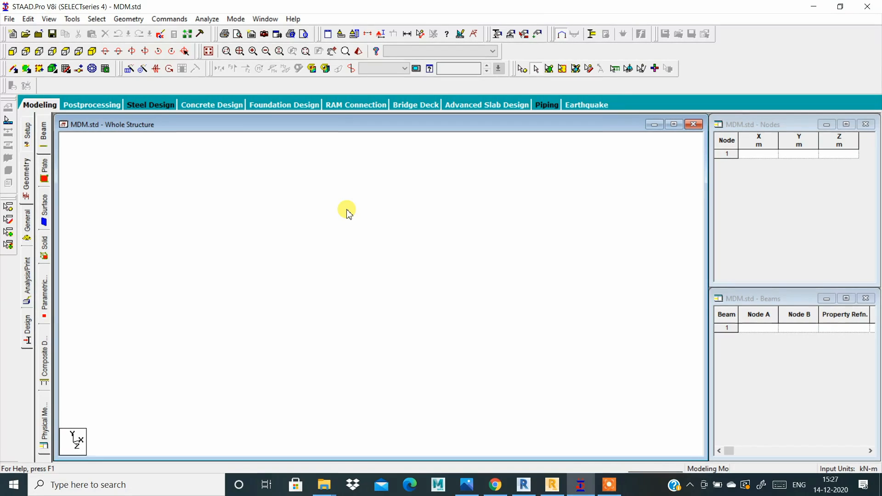
- Switch to Photos and examine the continuous beam problem of Example 3.6 and its moment distribution, bending moment and shear force pages
left_click(466, 487)
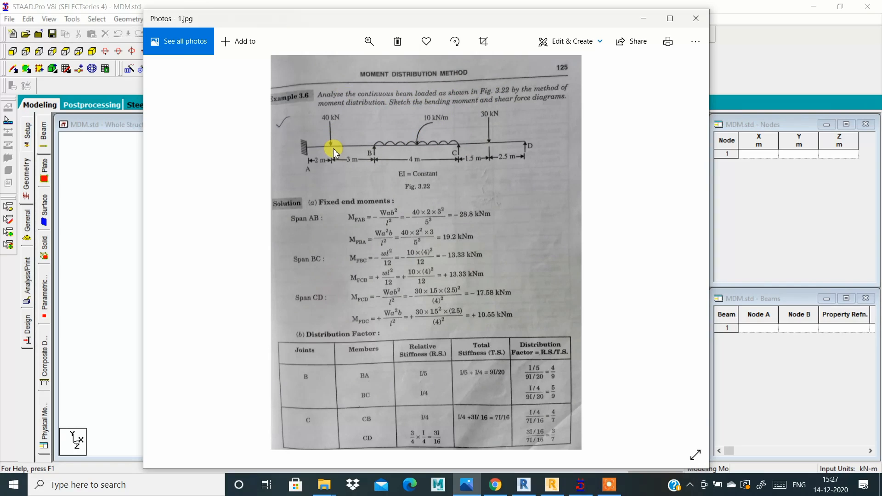
key("XF86MonBrightnessUp")
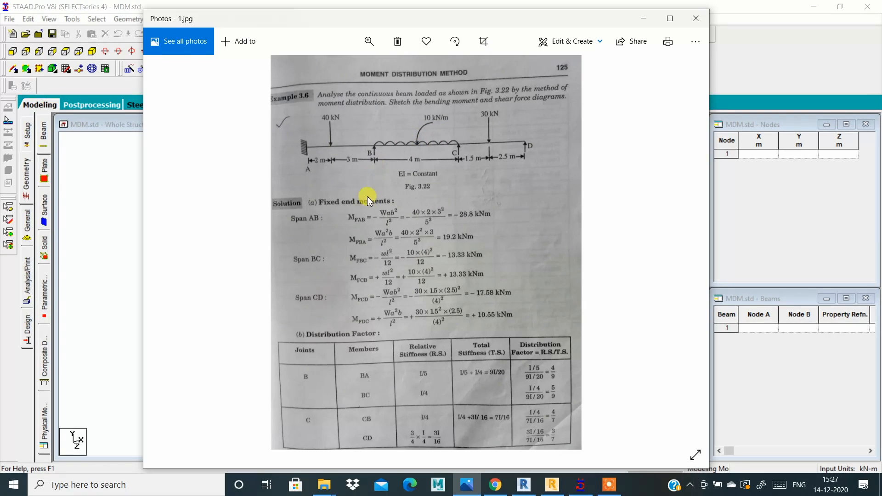
key("Right")
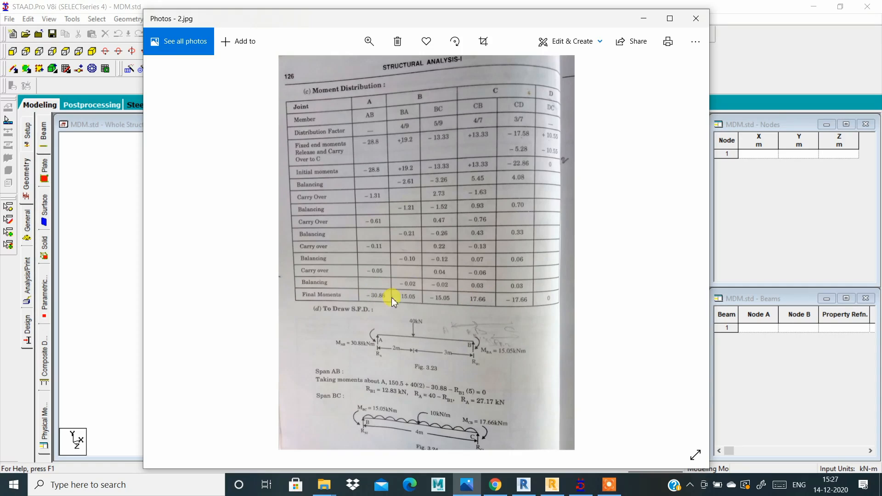
key("Right")
key("Left")
key("Right")
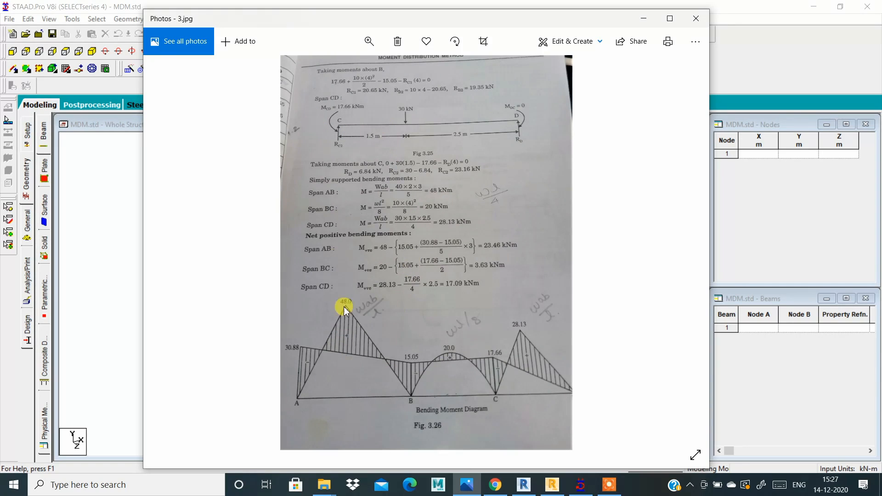
key("Right")
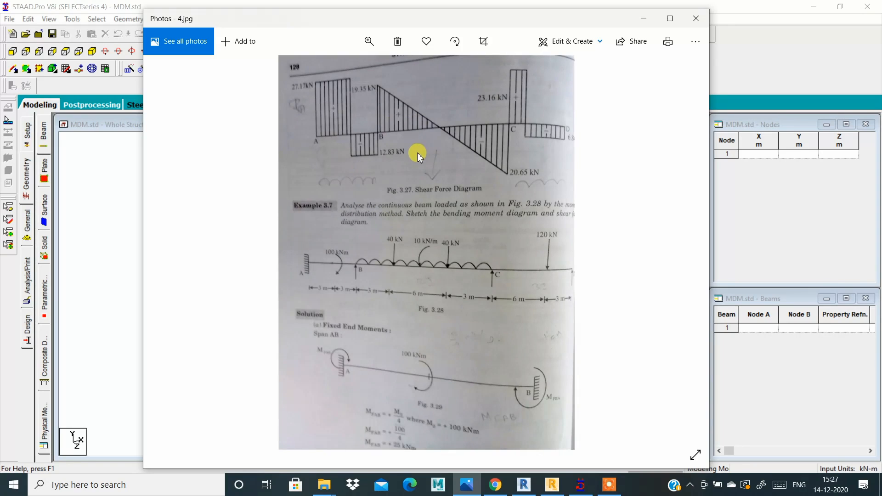
key("Left")
key("Left")
key("Left")
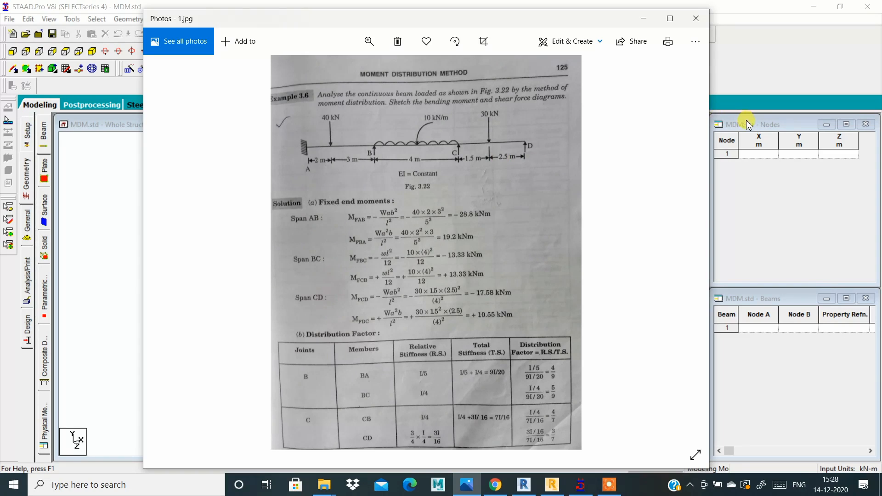
- Maximize the Nodes table in STAAD.Pro and enter node 1 at X 0, Y 0, Z 0 m
left_click_drag(751, 123, 707, 118)
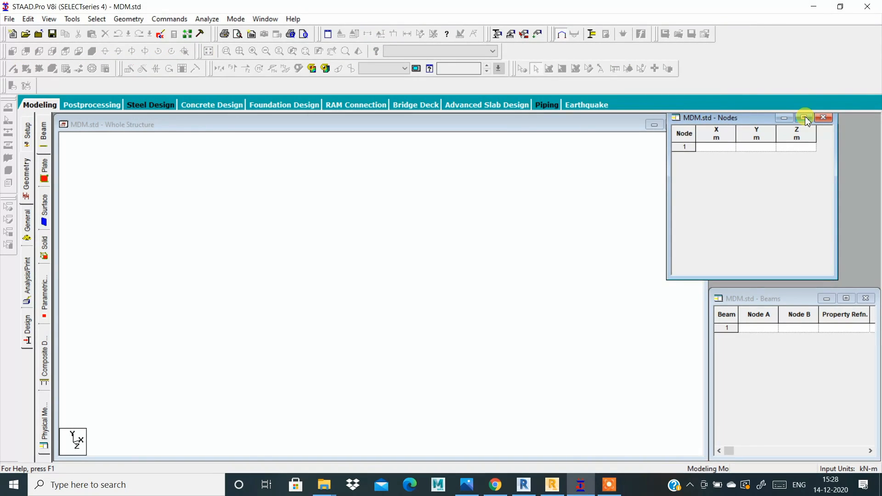
left_click(804, 118)
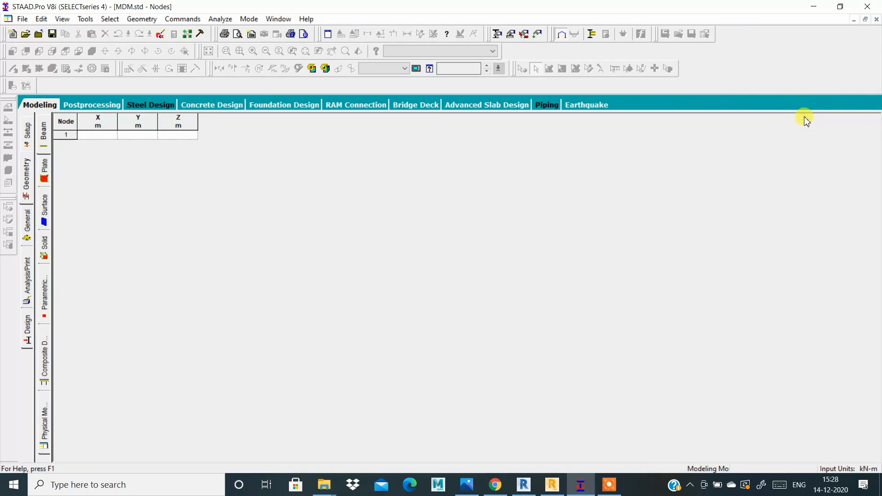
left_click(109, 137)
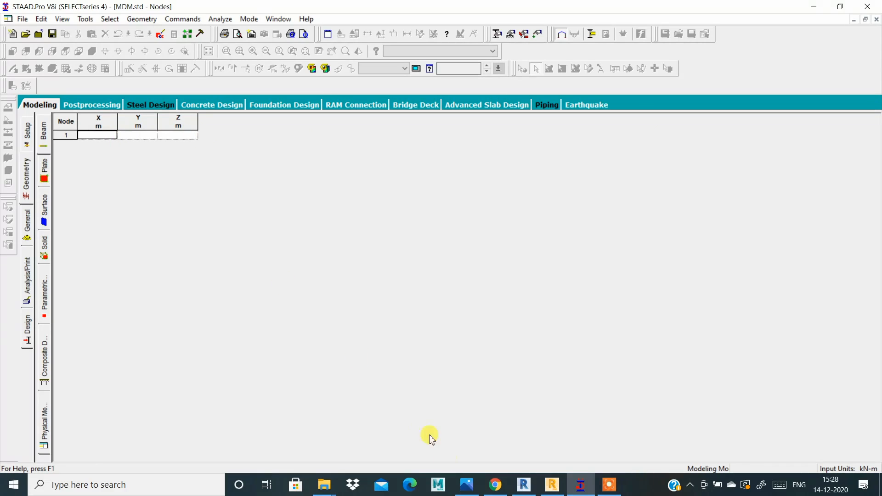
left_click(466, 487)
left_click(467, 492)
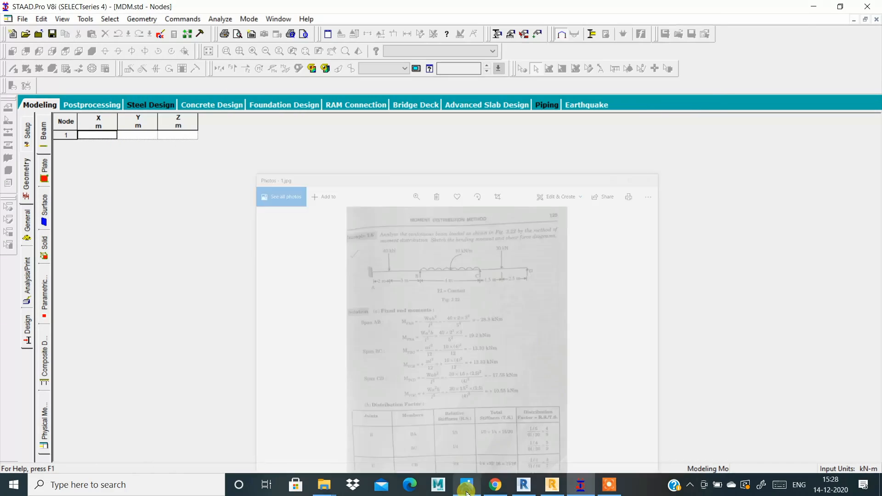
type("0")
key("Return")
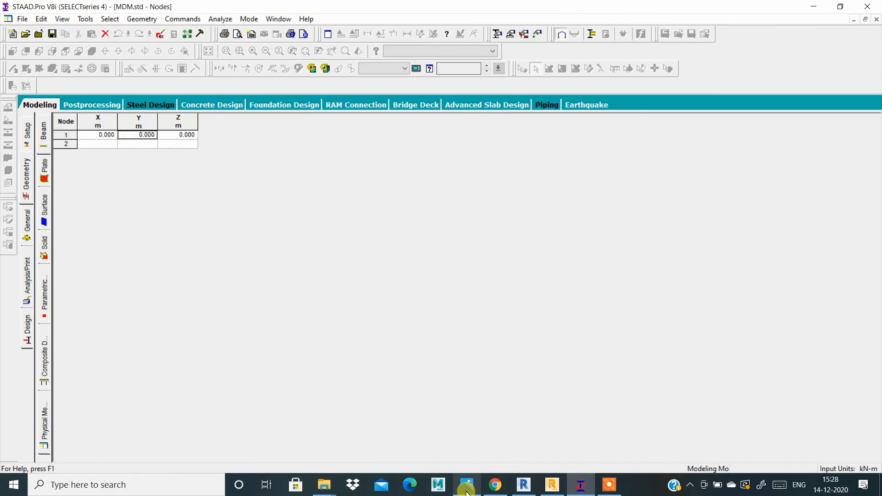
key("Return")
key("Return")
- Check span AB in the beam figure in Photos and add node 2 at X 5, Y 0, Z 0 m
left_click(467, 492)
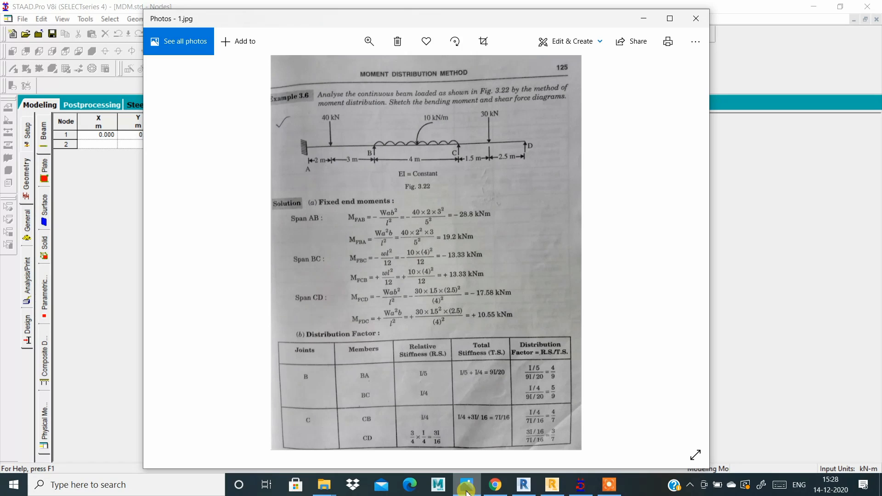
left_click(467, 493)
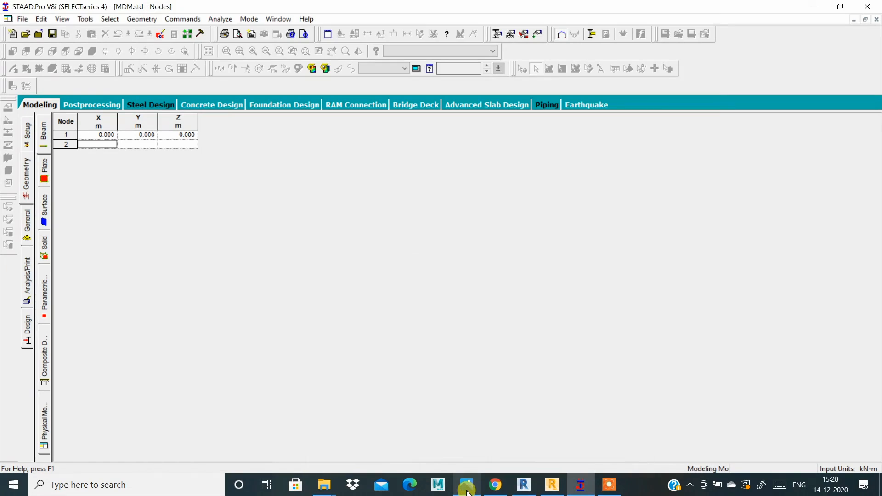
type("5")
key("Return")
key("Return")
key("Return")
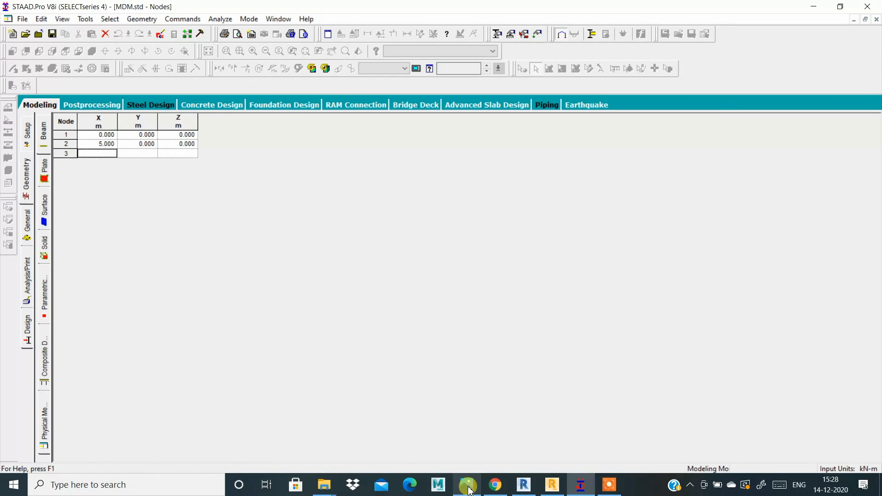
- Consult the beam figure in Photos for span BC and add node 3 at X 9, Y 0, Z 0 m
left_click(469, 492)
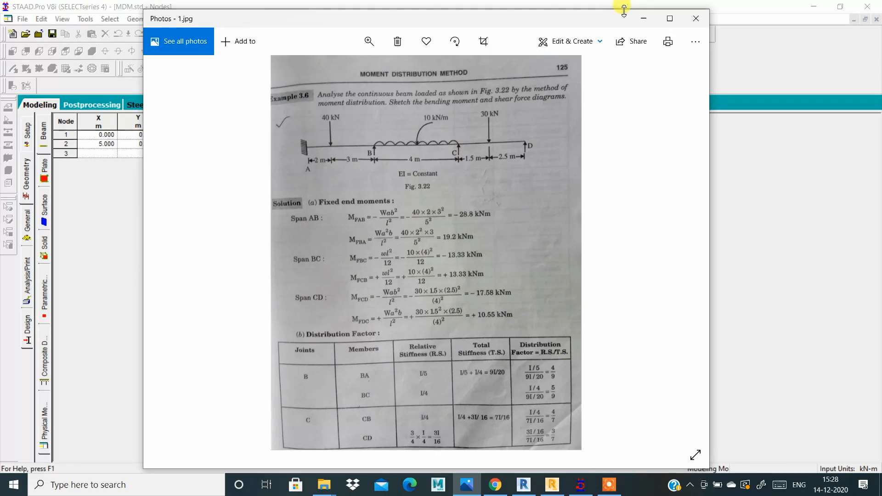
left_click(645, 18)
type("9")
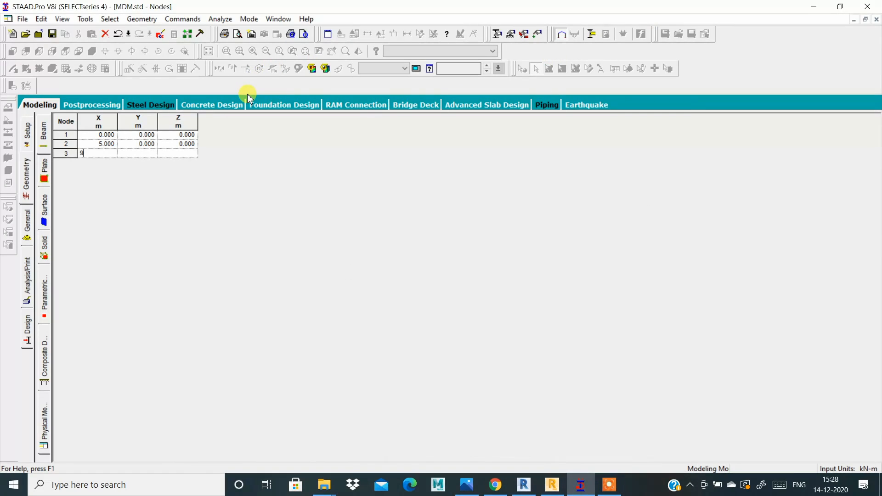
key("Tab")
key("Tab")
key("Tab")
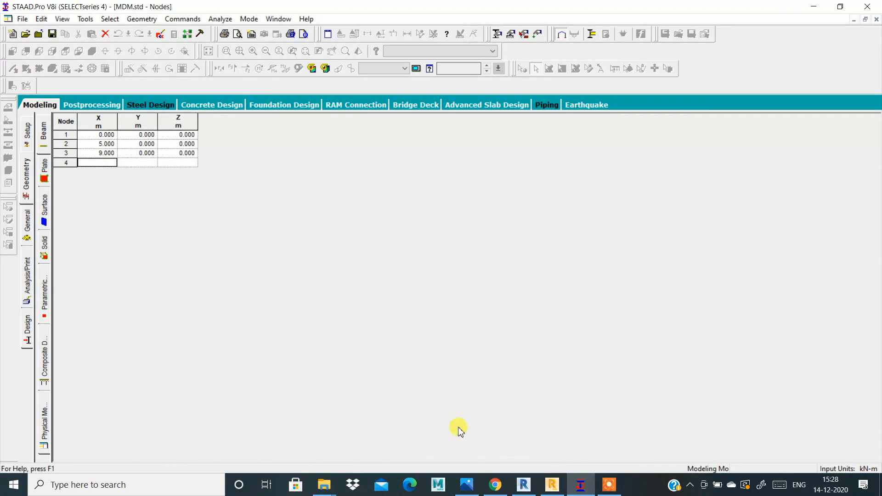
- Consult the beam figure in Photos for span CD and add node 4 at X 13, Y 0, Z 0 m
left_click(467, 485)
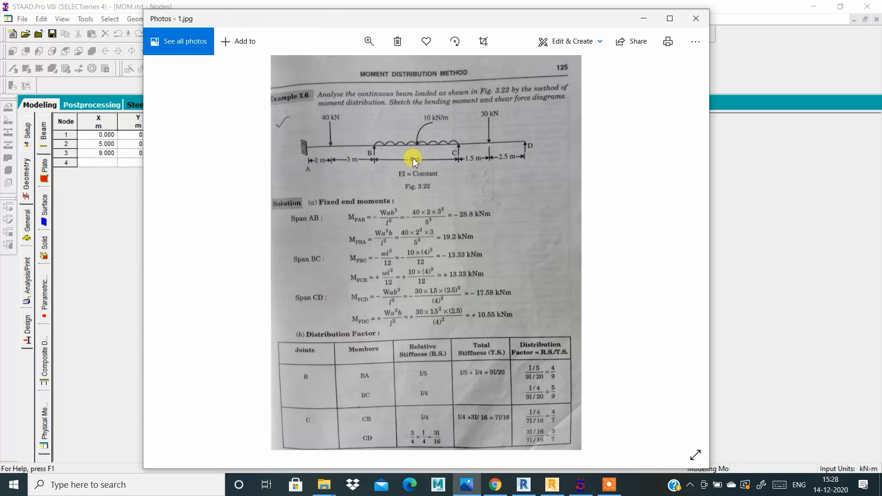
left_click(644, 18)
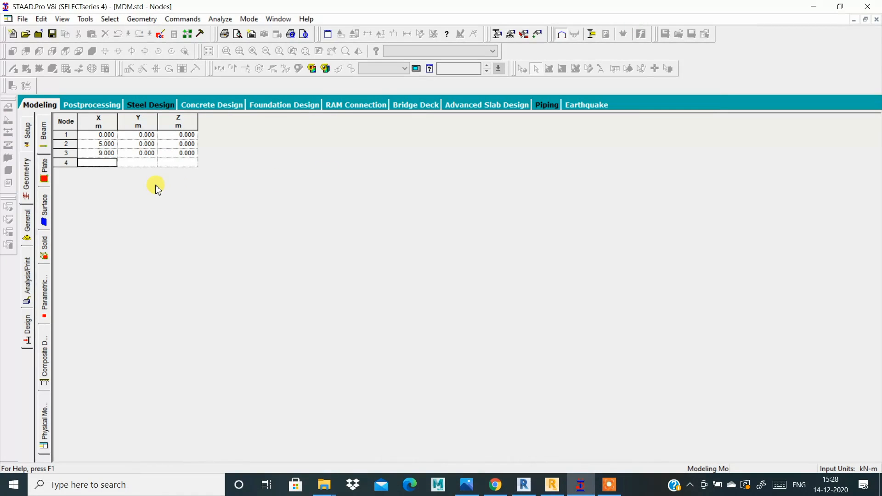
type("13")
key("Return")
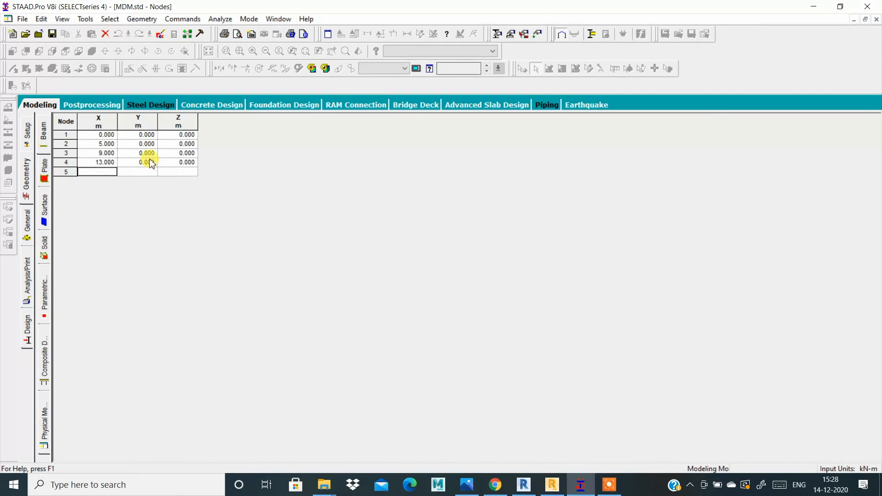
left_click(114, 133)
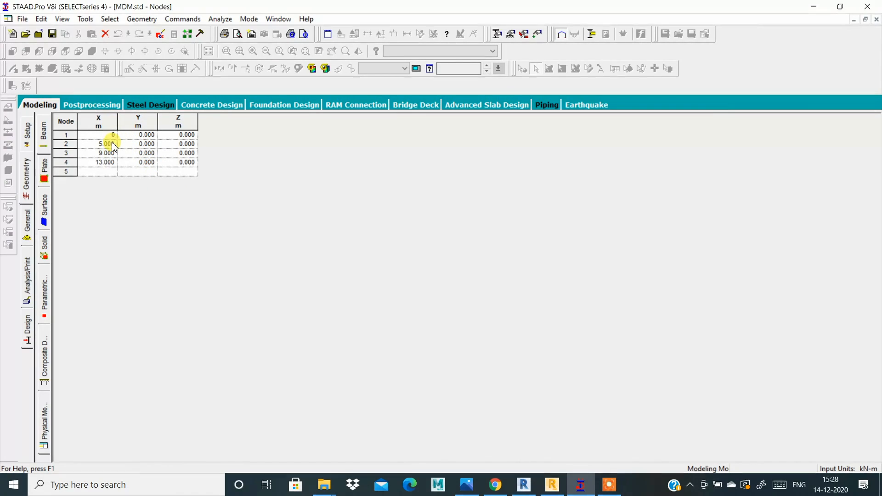
left_click(103, 173)
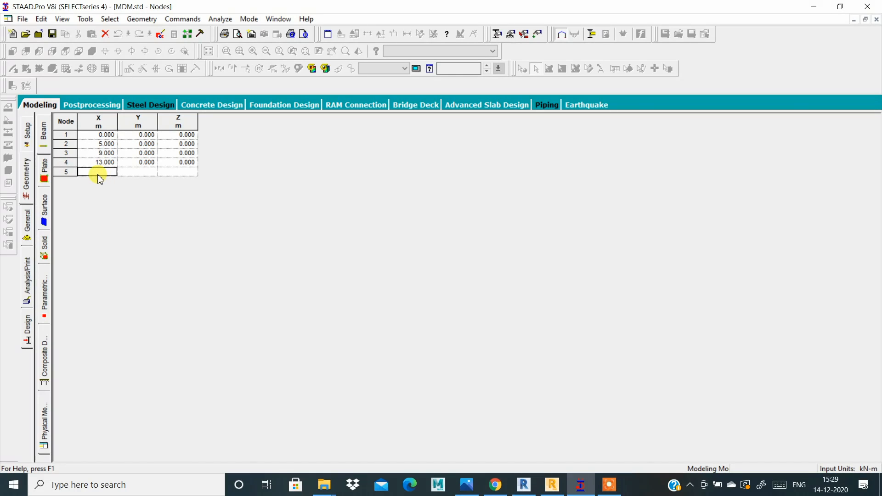
left_click(123, 173)
left_click(69, 173)
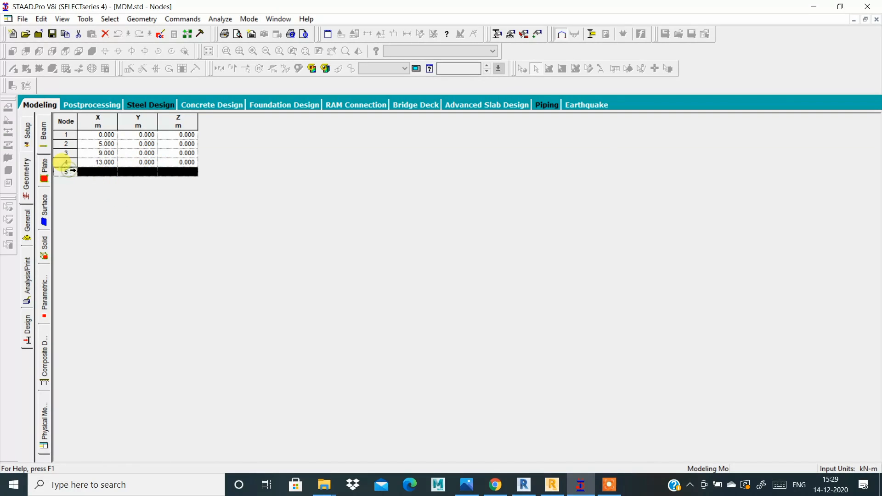
right_click(69, 173)
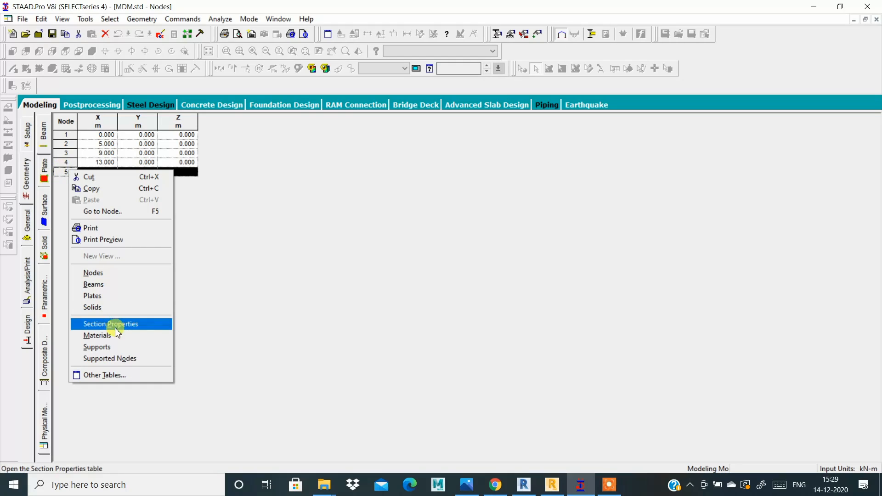
left_click(226, 257)
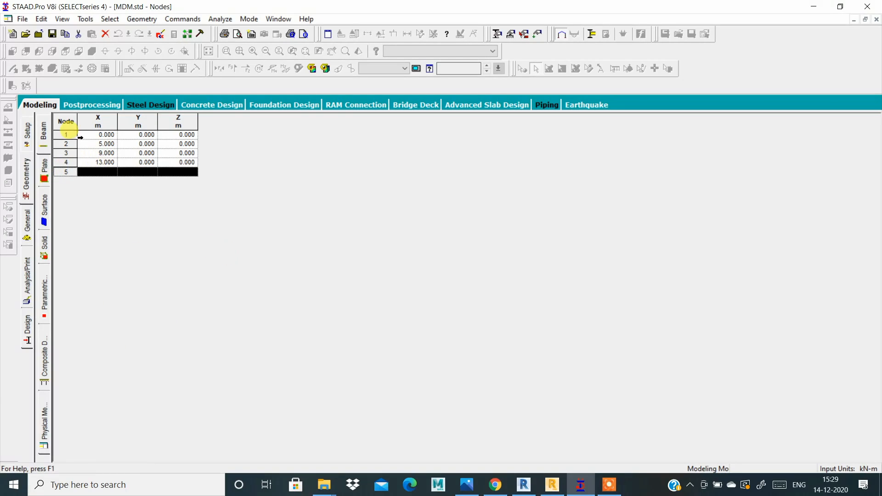
left_click(76, 136)
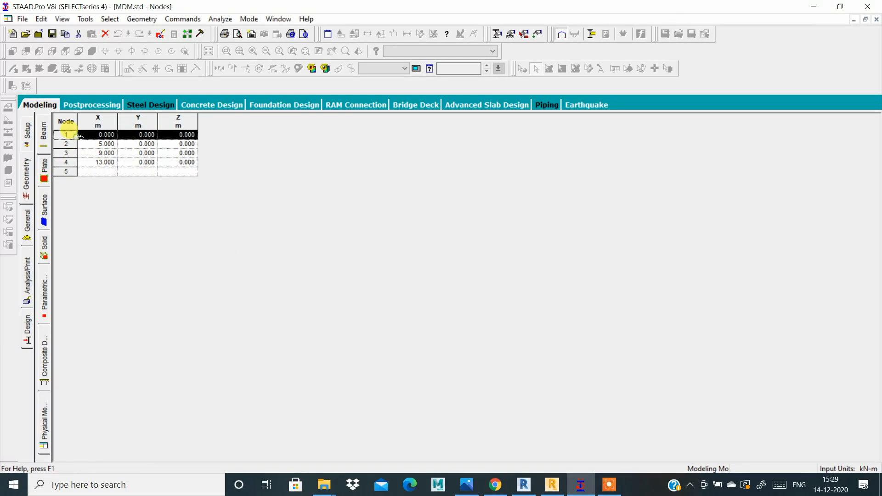
- Close the Nodes table and maximize the Whole Structure view in STAAD.Pro
left_click(853, 20)
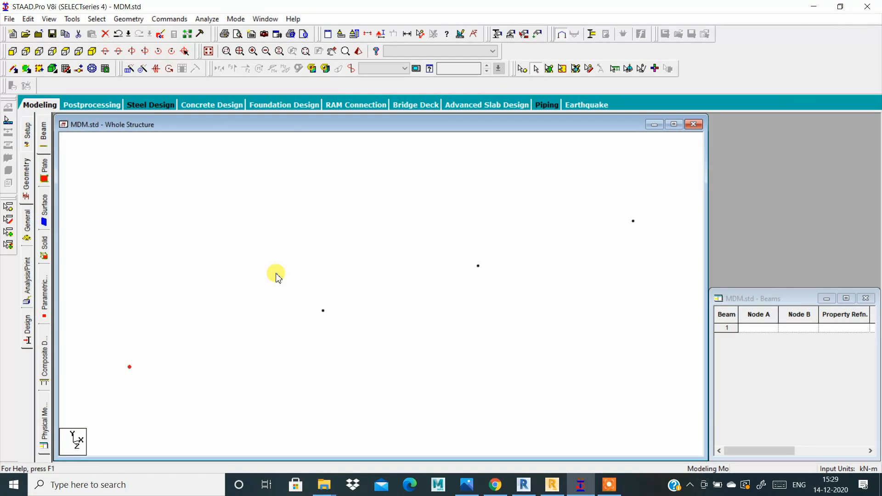
scroll(290, 357, "down", 1)
left_click(336, 355)
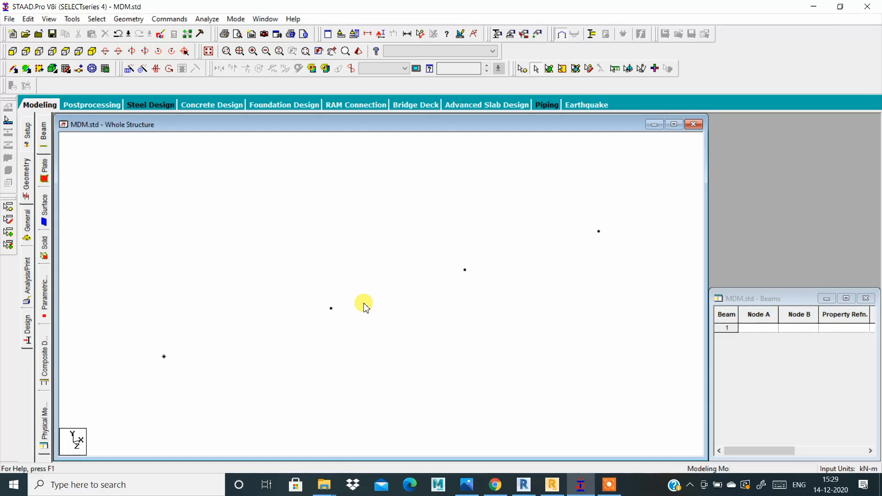
left_click(674, 124)
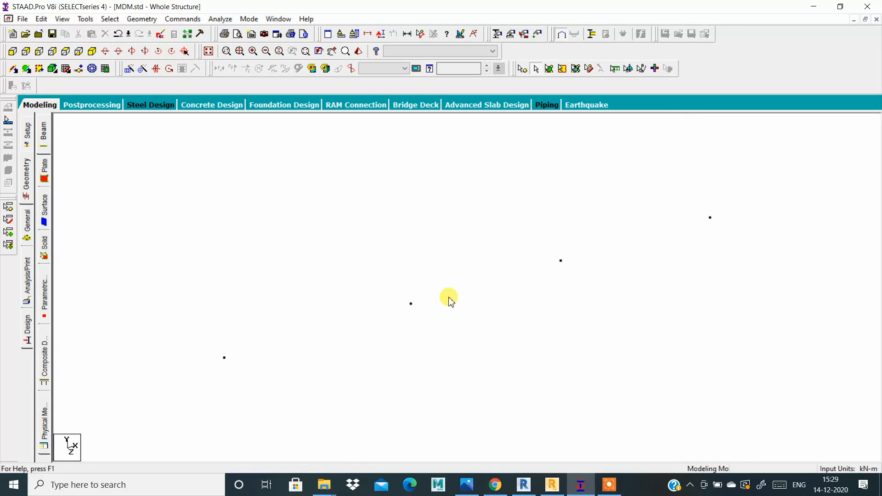
- Consult the beam figure in Photos and add point-to-point beams in STAAD.Pro from node 1 through nodes 2 and 3 to node 4
left_click(466, 485)
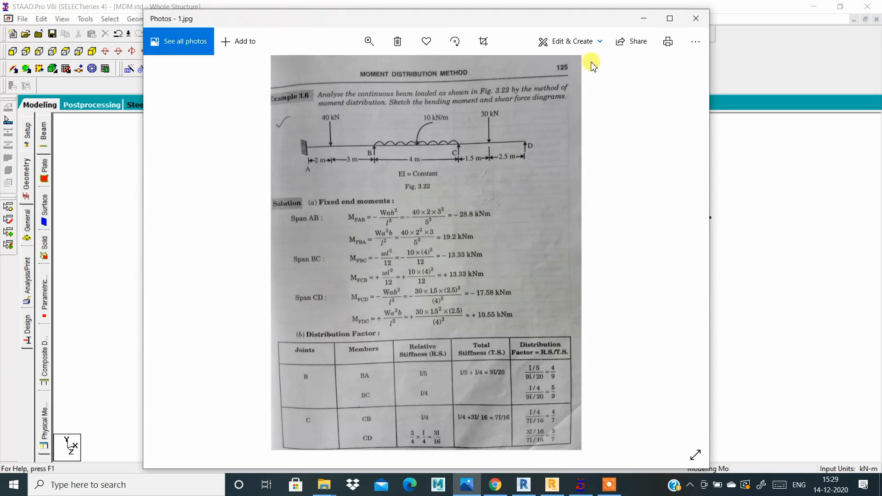
left_click(643, 19)
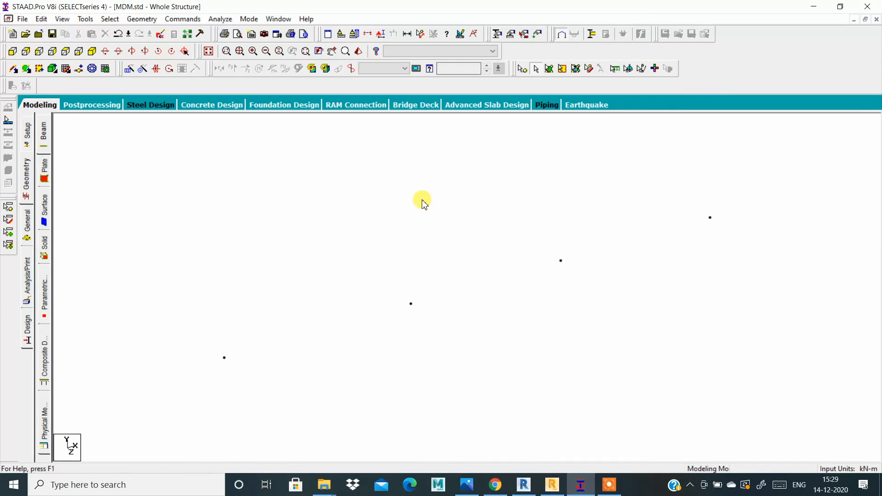
left_click(133, 19)
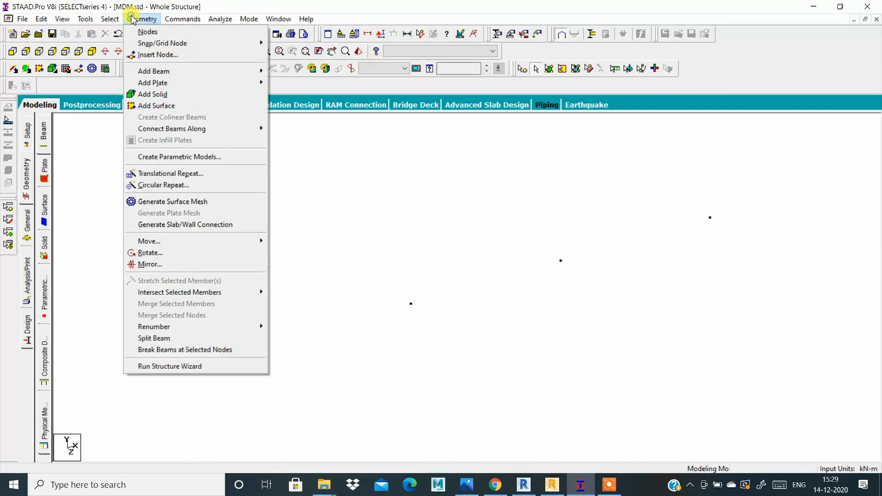
mouse_move(236, 73)
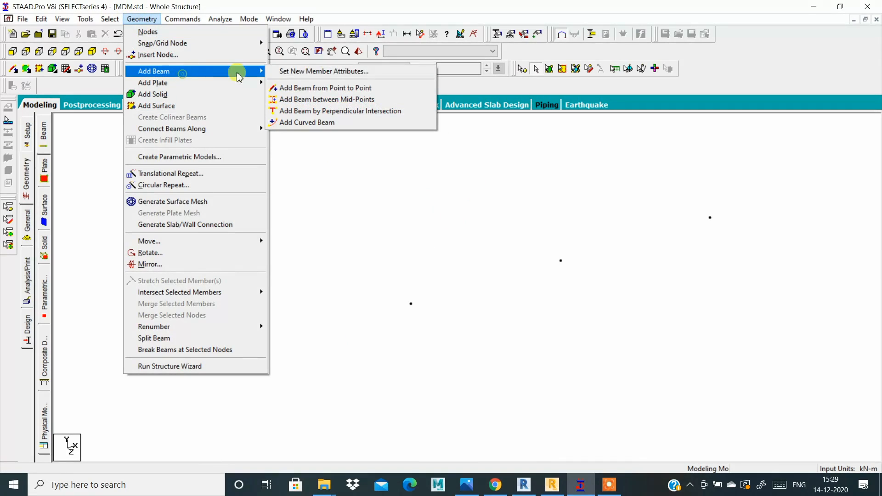
left_click(363, 92)
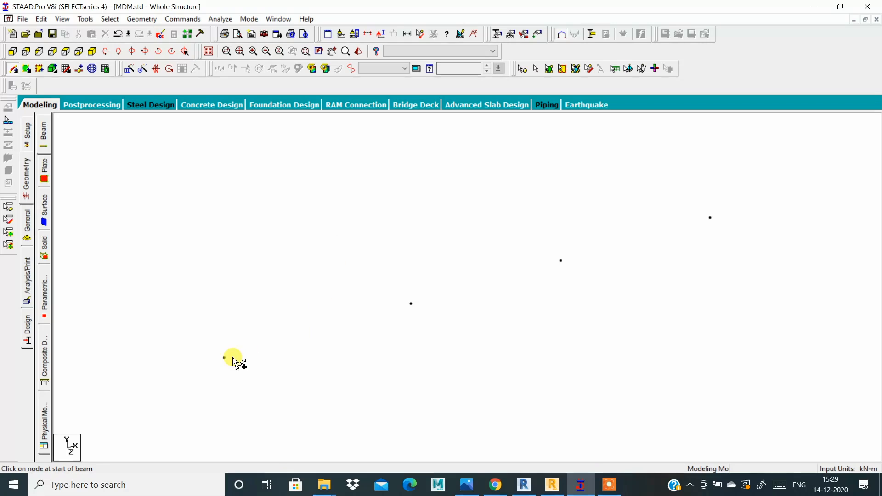
left_click_drag(226, 357, 711, 217)
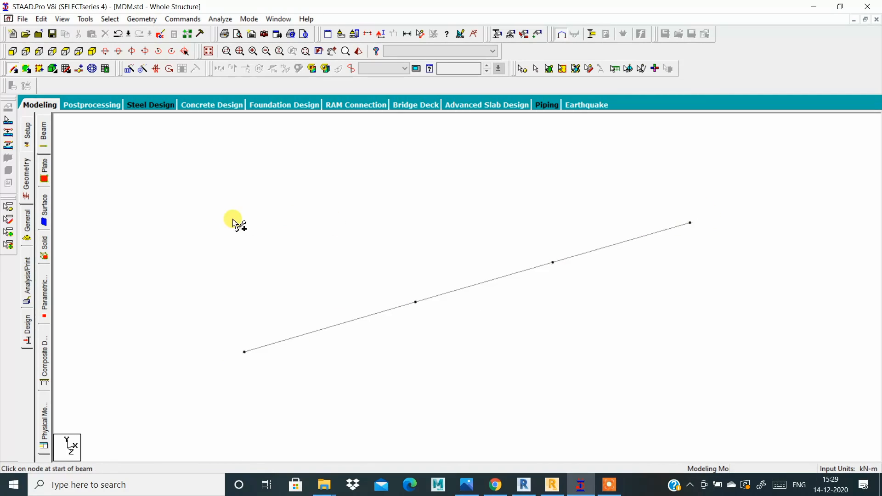
scroll(233, 222, "down", 2)
scroll(364, 341, "up", 4)
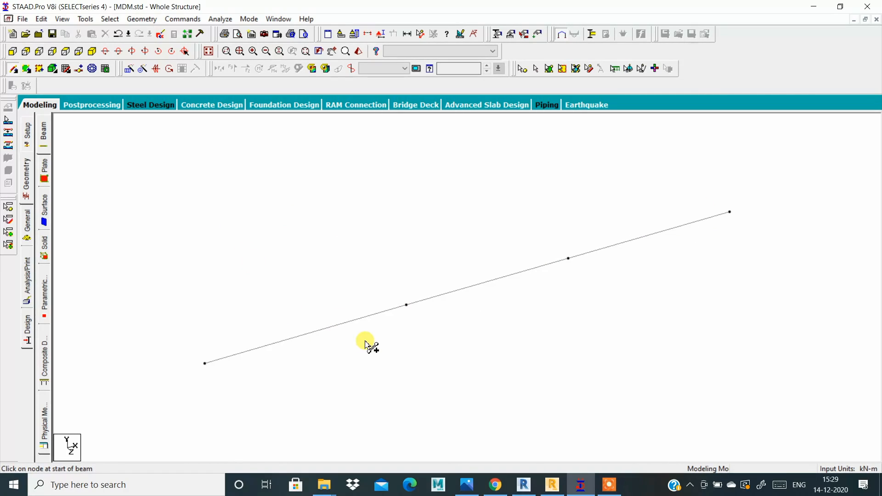
scroll(253, 283, "down", 1)
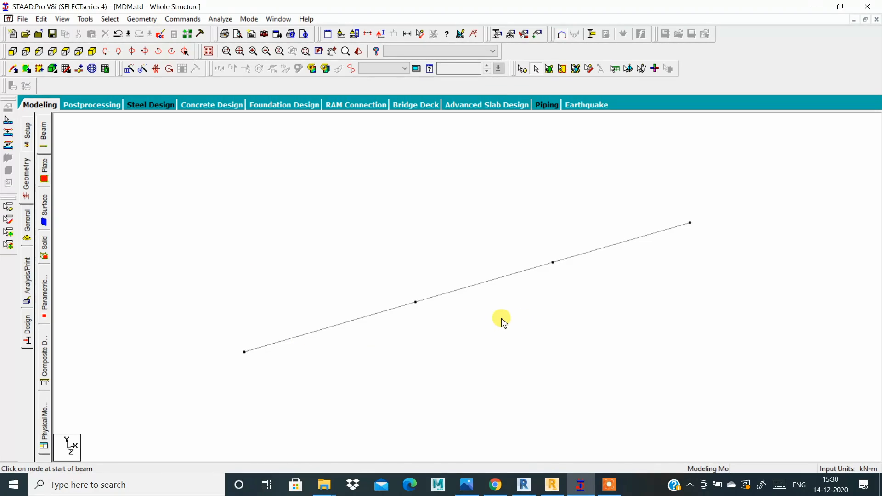
scroll(501, 323, "up", 1)
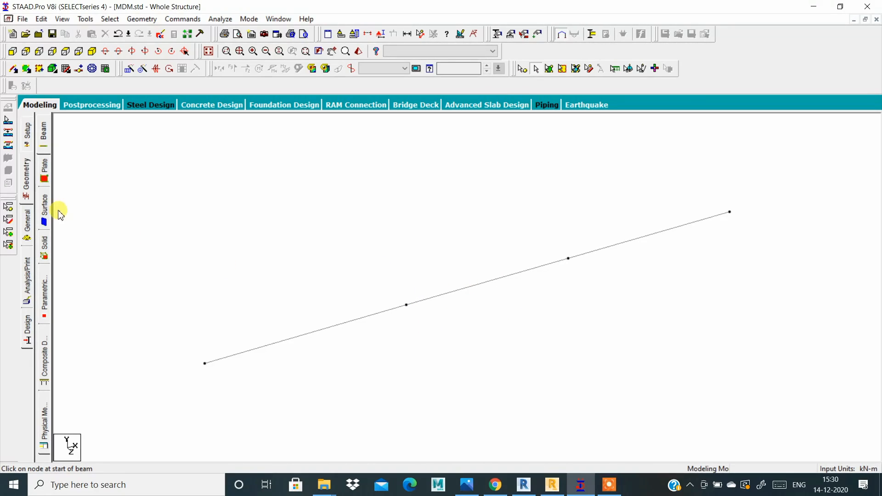
- Switch to the general member data and consult the beam figure of Example 3.6 in Photos, returning to STAAD.Pro
left_click(41, 105)
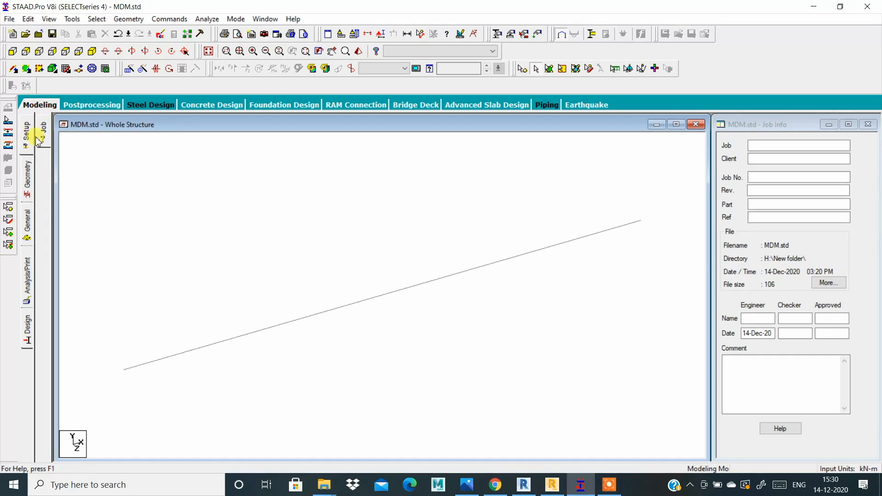
left_click(27, 224)
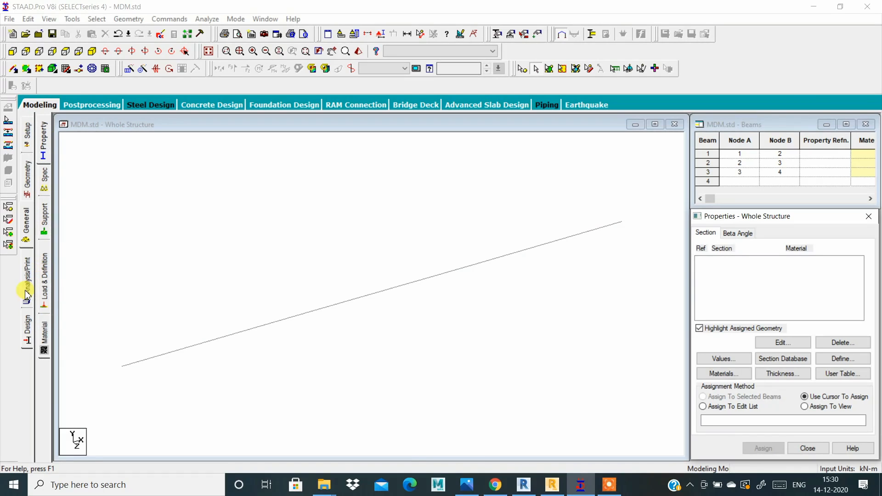
left_click(466, 485)
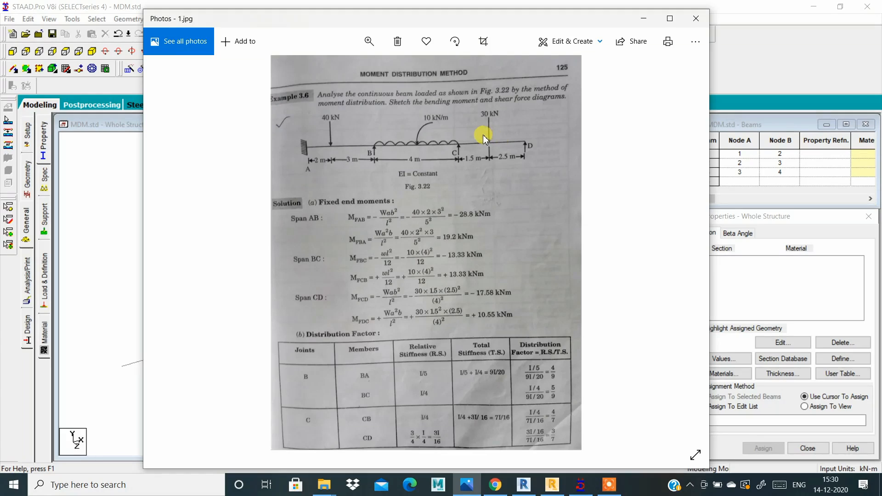
left_click(644, 19)
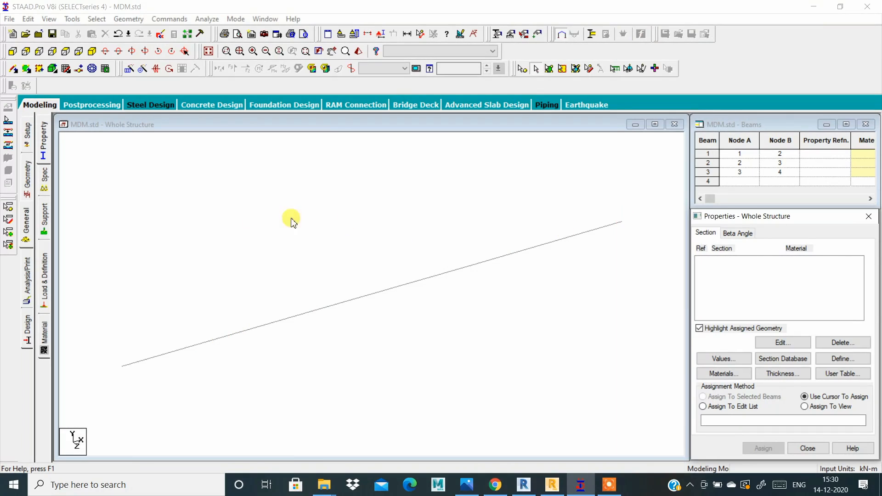
left_click(25, 222)
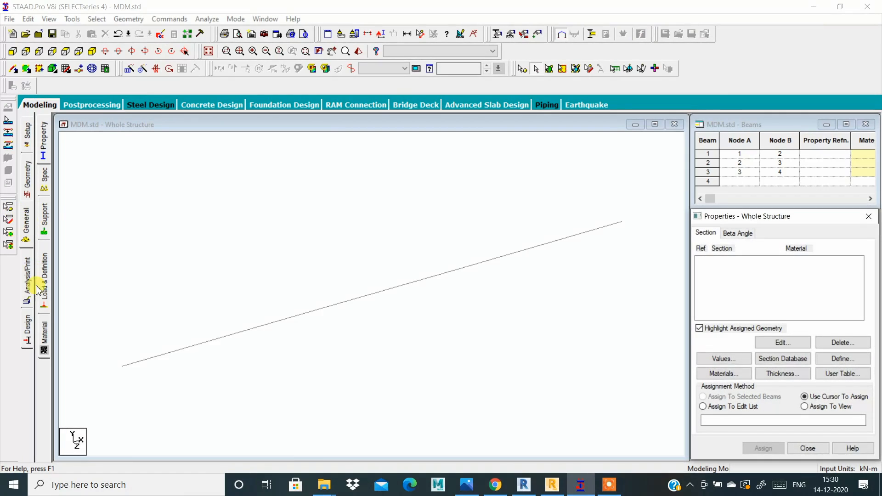
- Assign the CONCRETE material to all beams in the view and close the material dialog
left_click(45, 332)
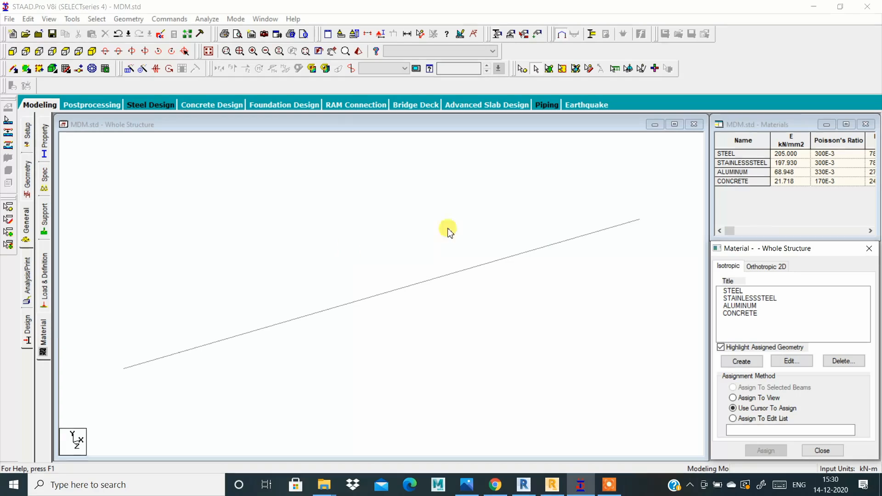
left_click_drag(809, 251, 780, 203)
left_click(711, 265)
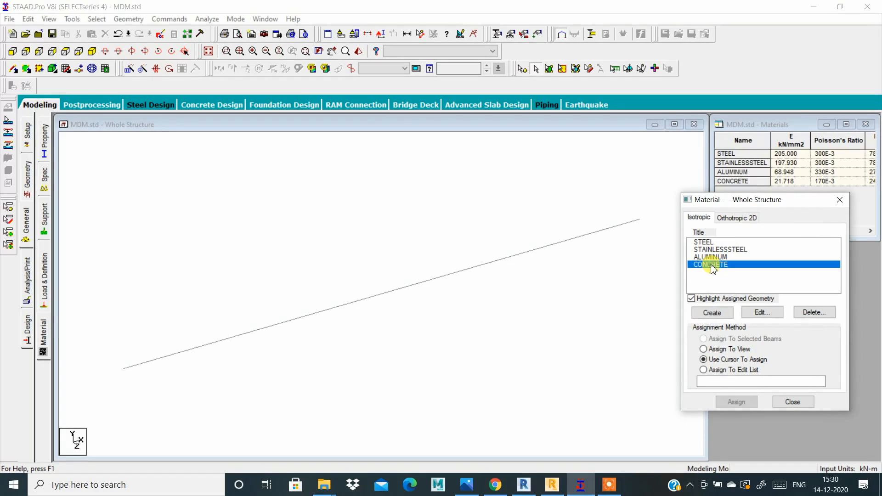
left_click(712, 350)
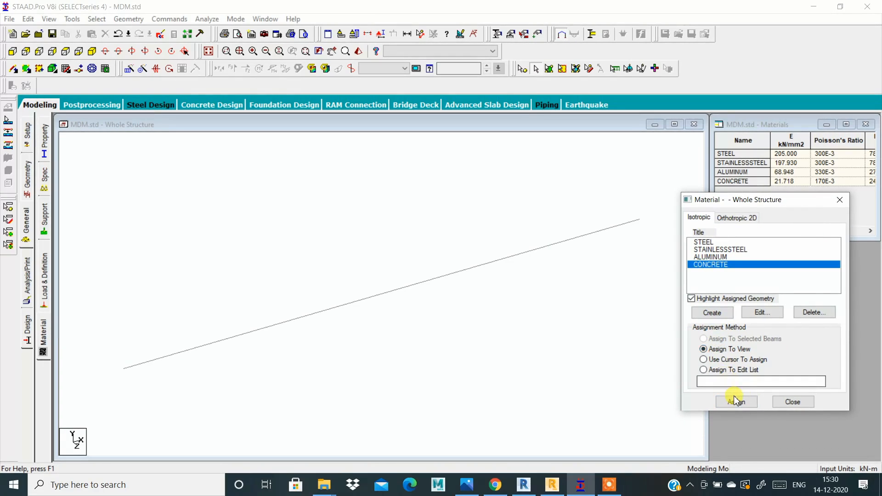
left_click(735, 398)
left_click(802, 331)
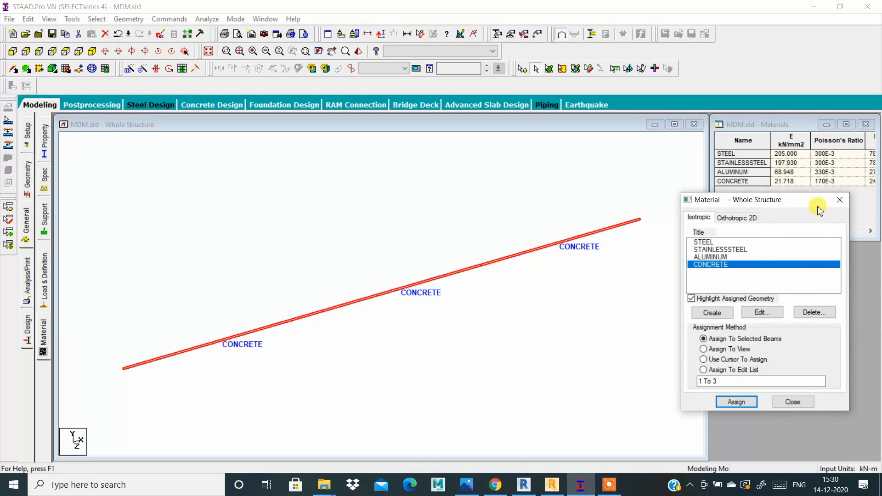
left_click(837, 202)
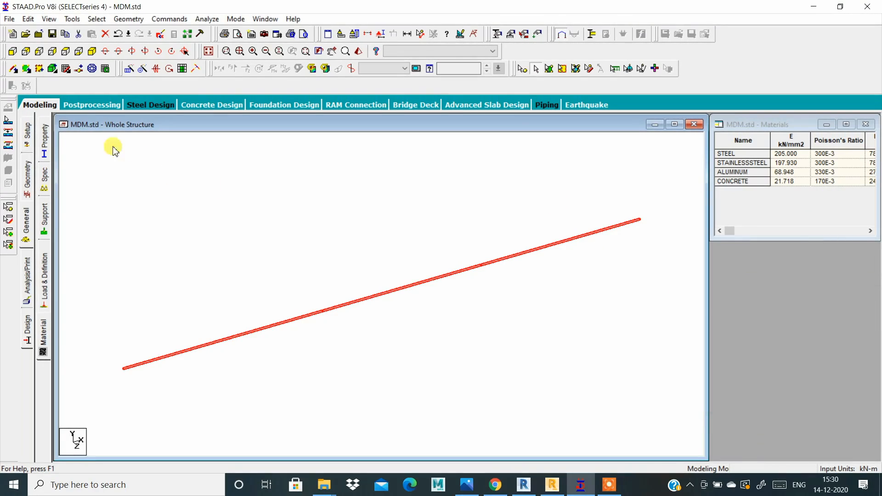
- Define a rectangular concrete section with YD 0.23 m and ZD 0.23 m and assign it to the three selected beams
left_click(44, 136)
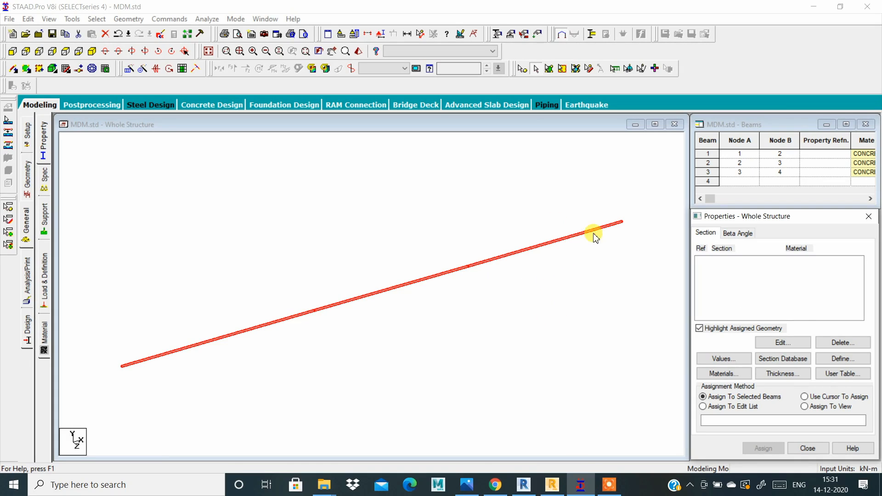
left_click(836, 358)
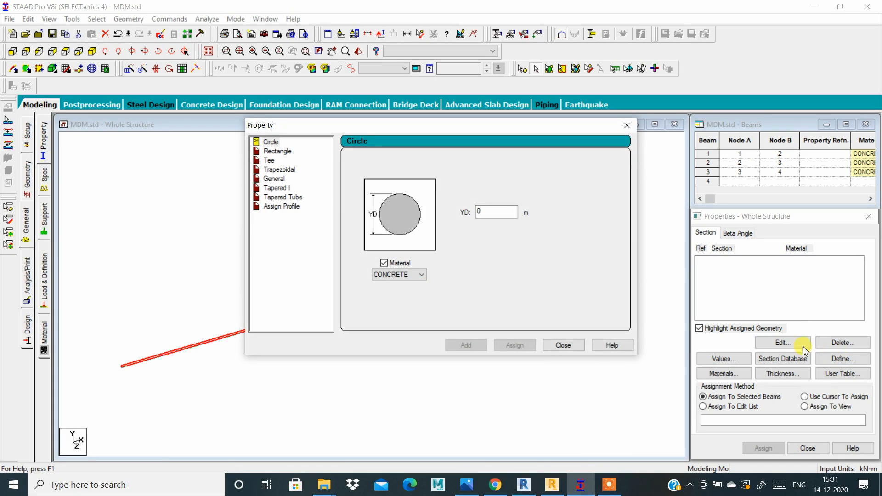
left_click(278, 151)
left_click(507, 222)
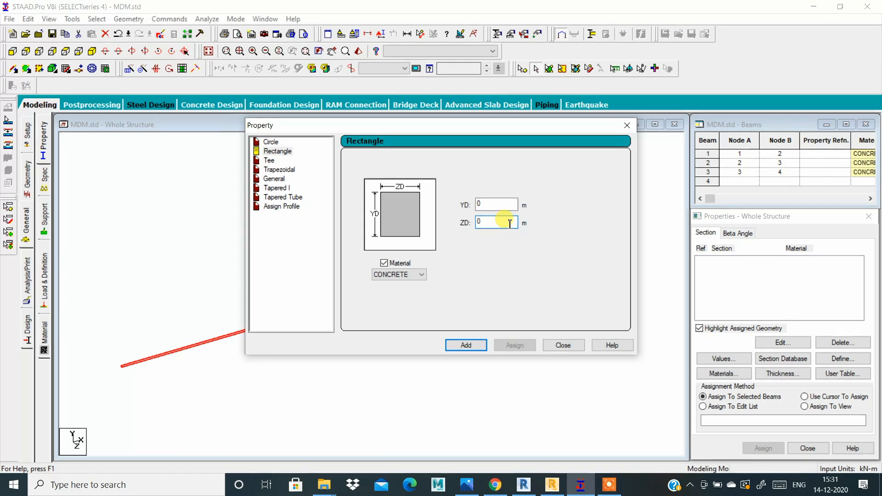
type(".23")
left_click(500, 200)
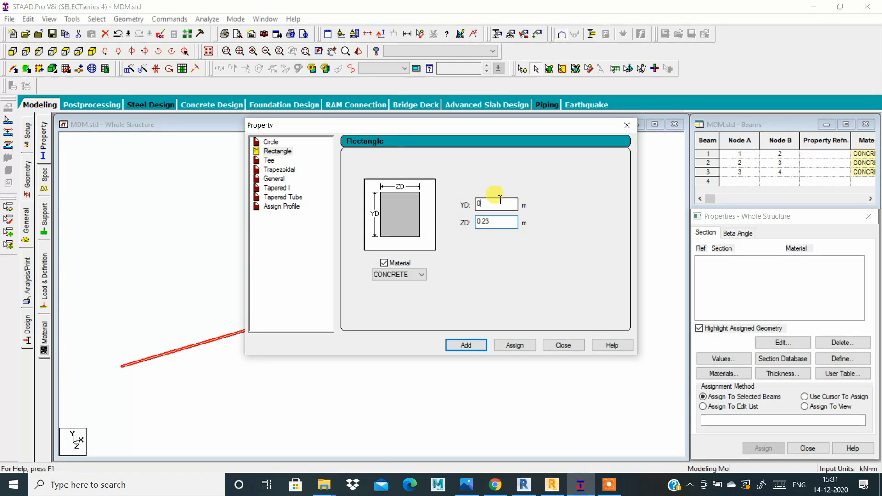
type(".23")
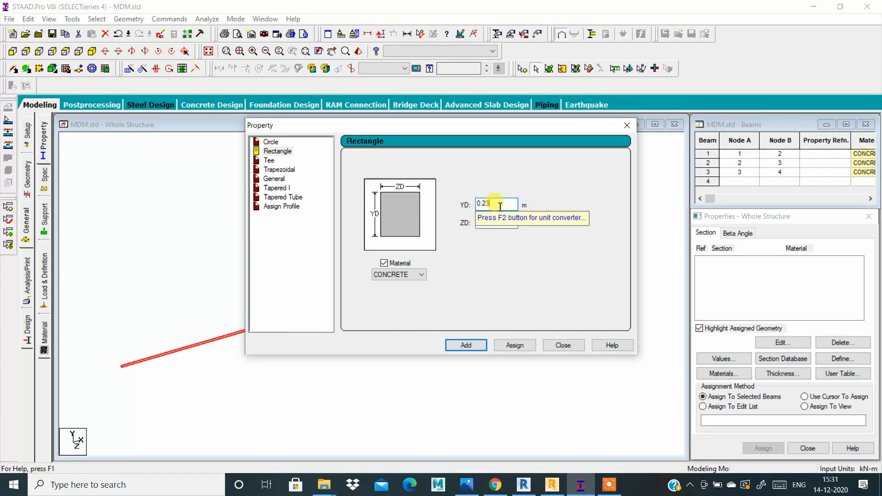
left_click(497, 220)
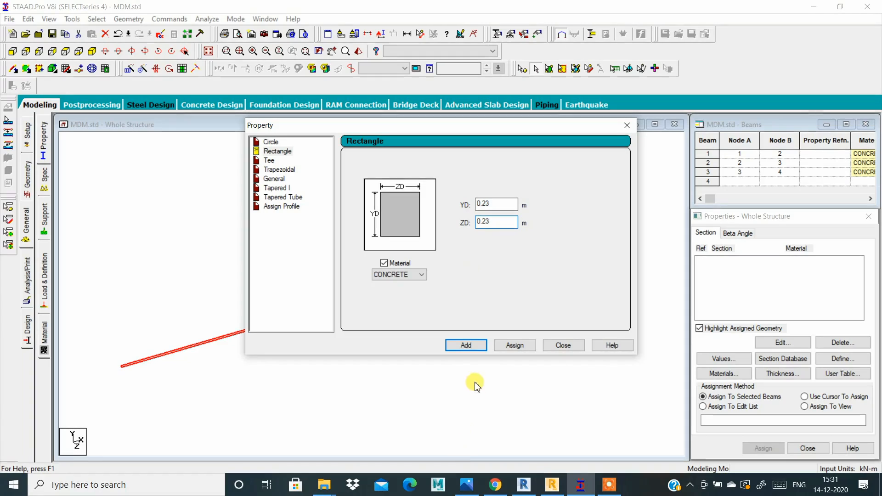
left_click(468, 345)
left_click(578, 343)
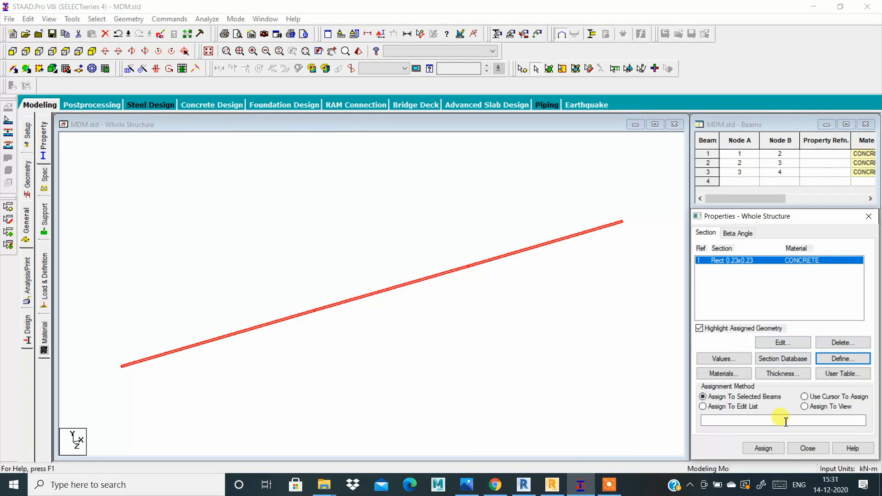
left_click(754, 450)
left_click(800, 365)
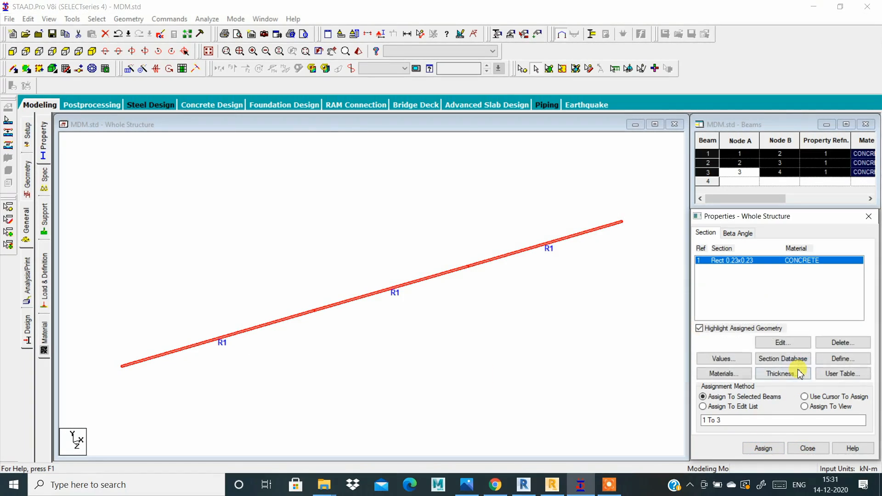
- Inspect the section assigned to each of the three beams individually and review the material and section definitions
left_click(276, 320)
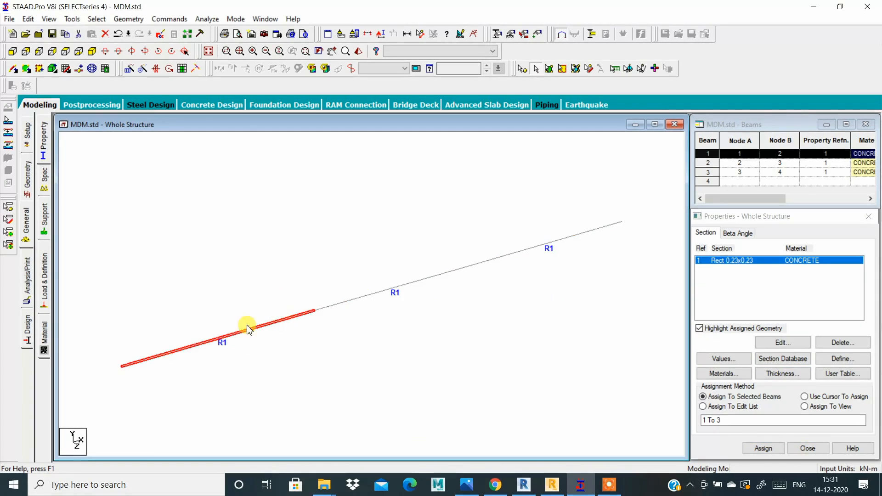
left_click(345, 303)
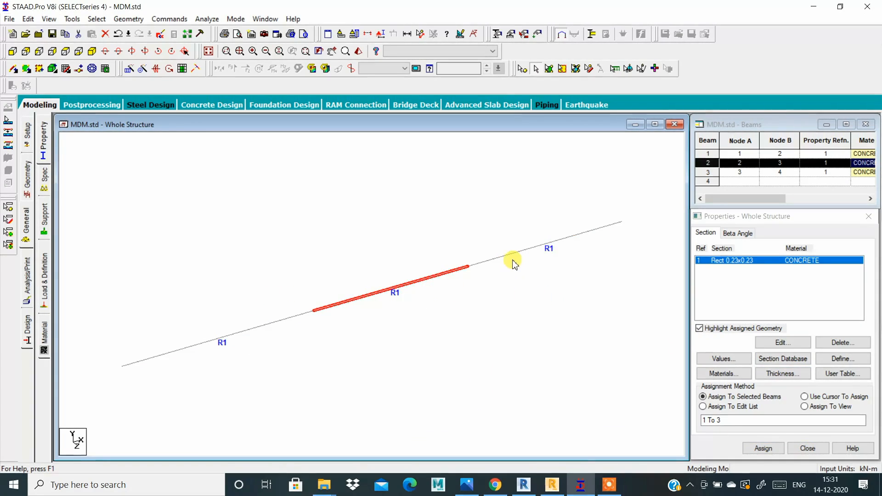
left_click(511, 260)
left_click(512, 260)
left_click(487, 306)
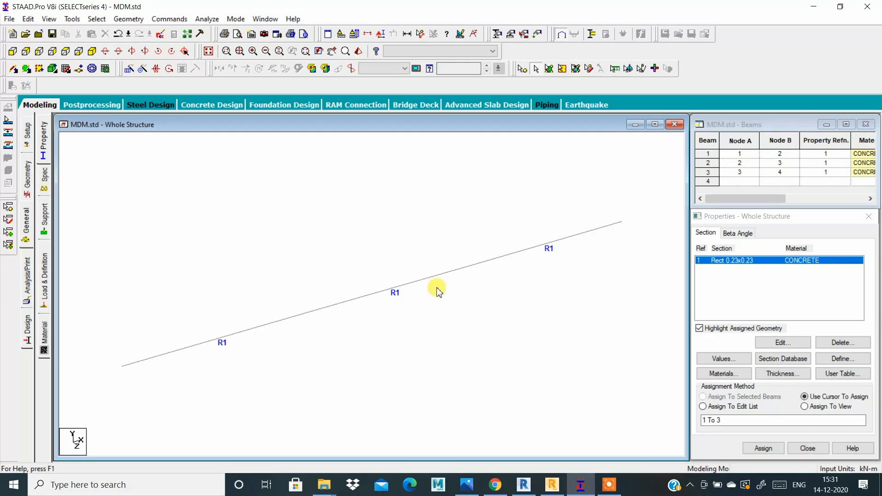
scroll(436, 287, "down", 2)
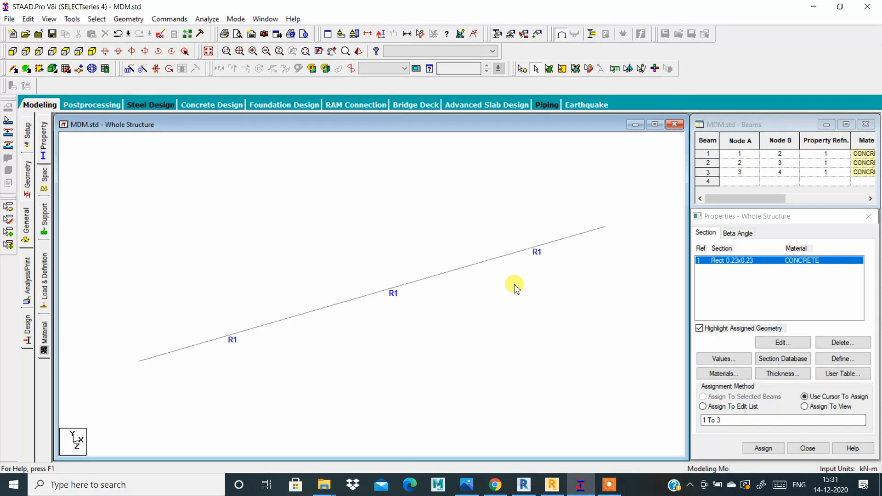
left_click(44, 332)
left_click(45, 159)
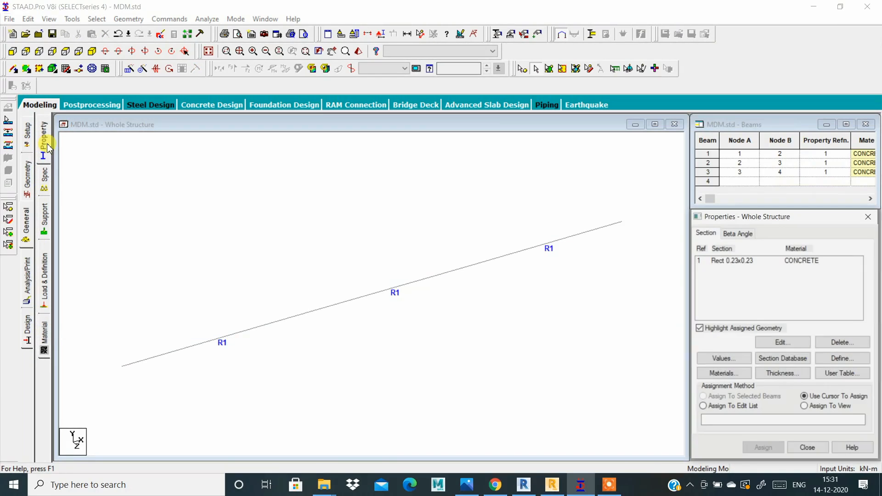
left_click(842, 359)
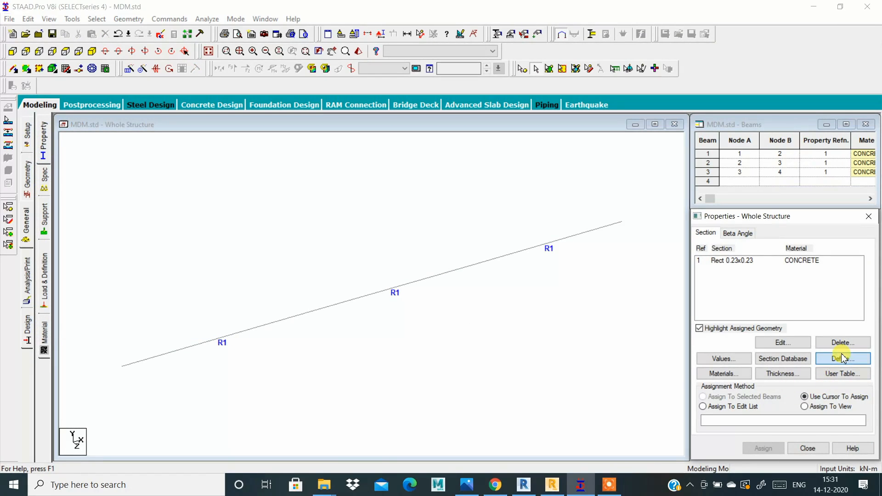
left_click(287, 151)
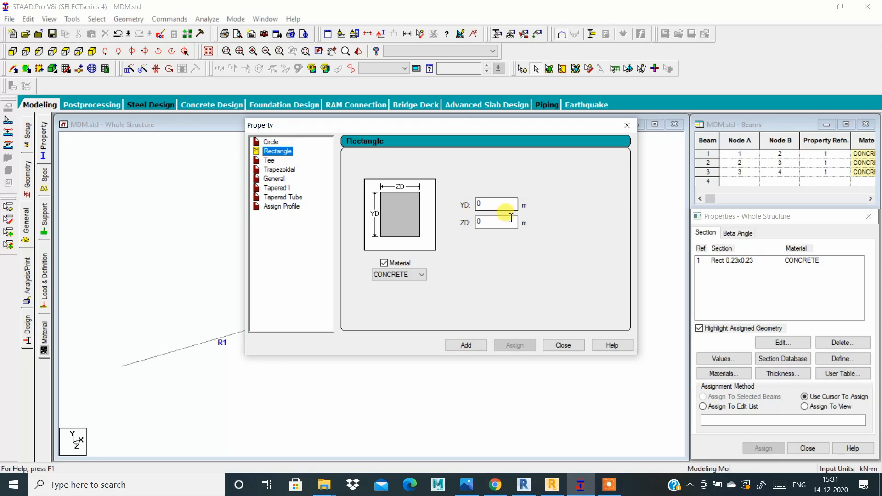
left_click(625, 125)
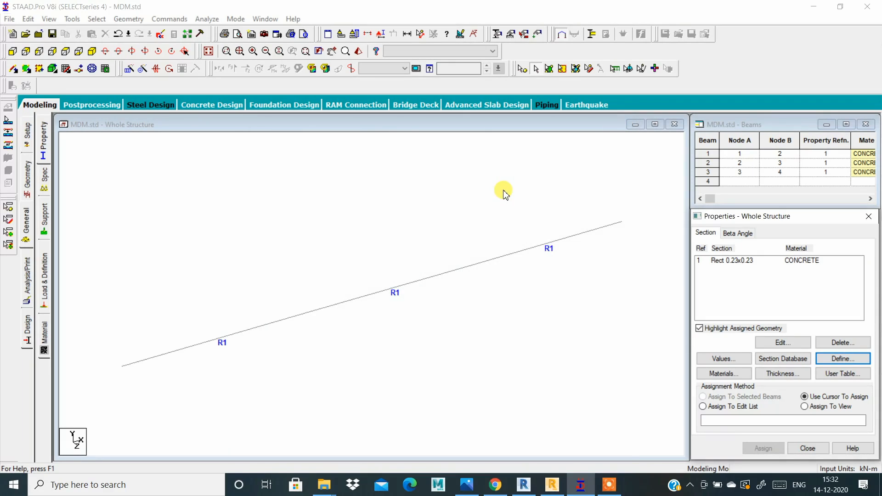
- Open the support data and consult the Example 3.6 beam figure and moment distribution table in Photos, returning to STAAD.Pro
left_click(43, 214)
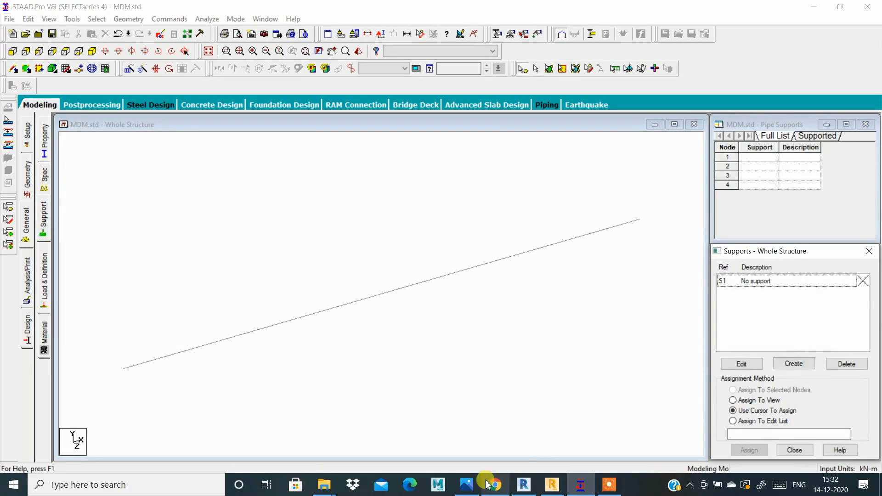
left_click(472, 485)
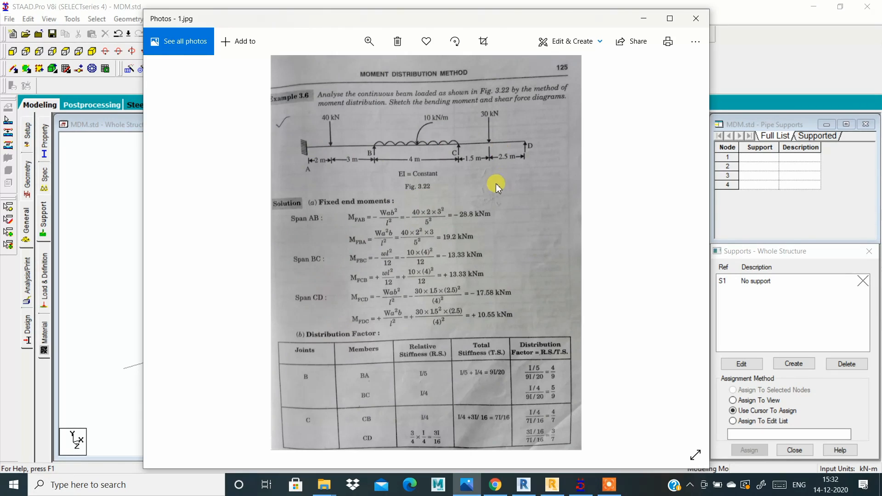
key("Right")
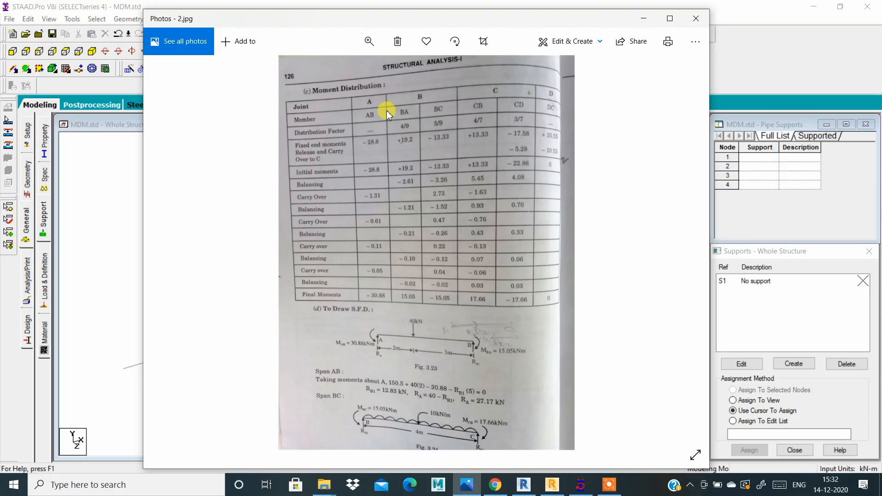
key("Left")
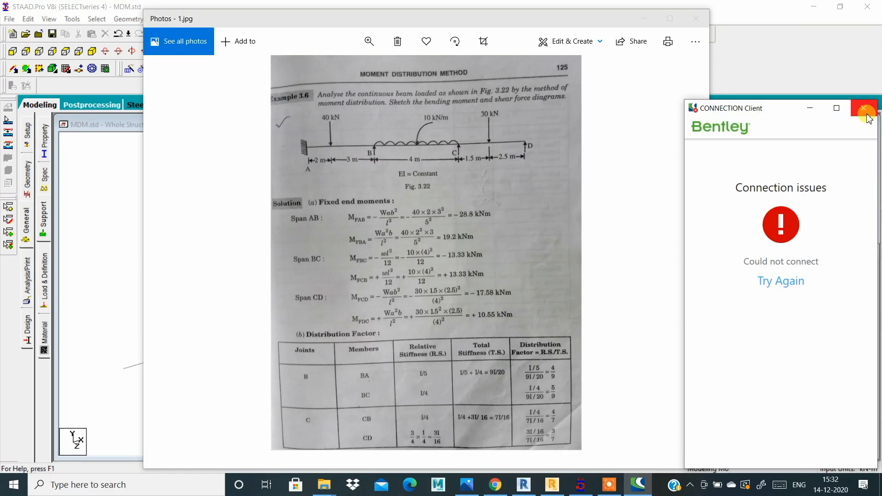
left_click(867, 105)
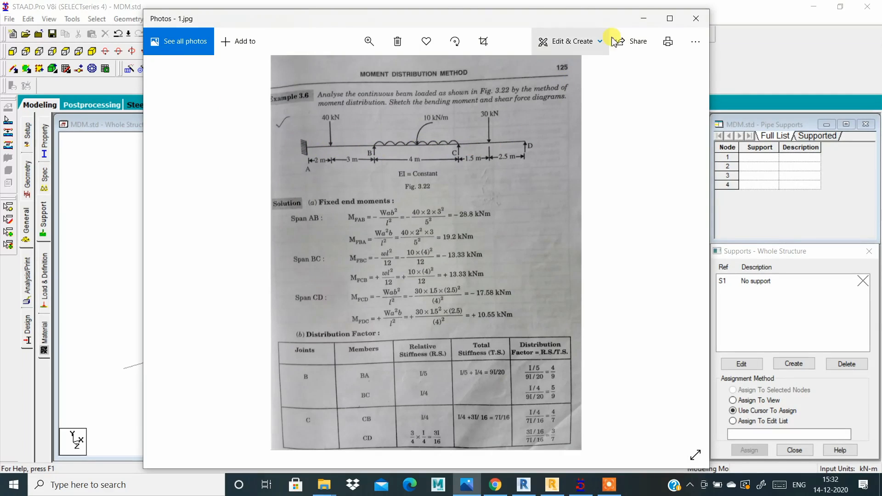
left_click(644, 20)
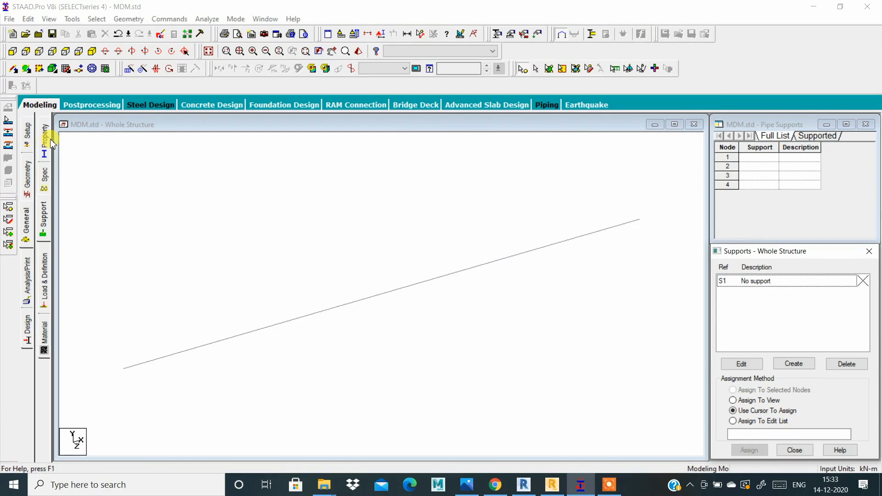
- Create a fixed support and assign it to all four selected beam nodes
left_click(784, 364)
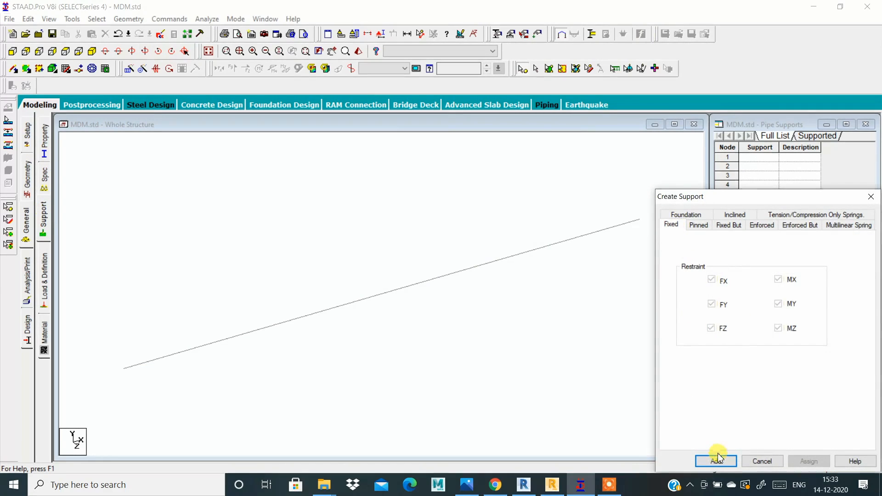
left_click(716, 461)
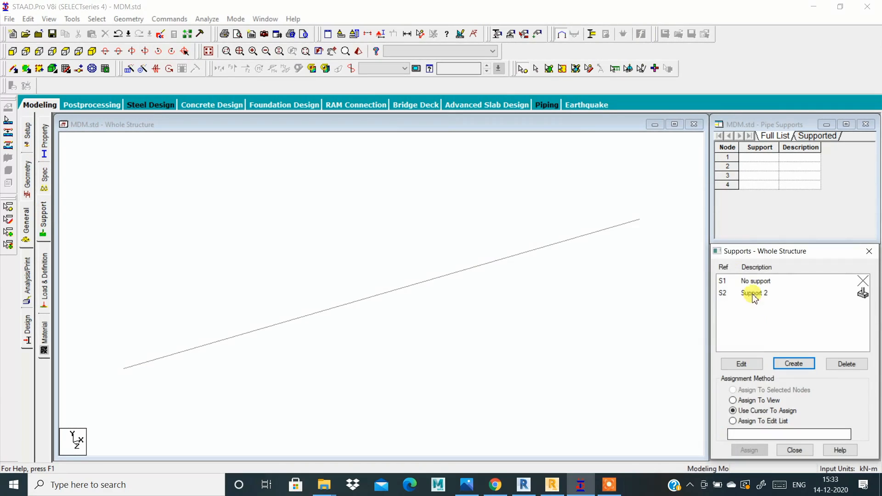
left_click(648, 240)
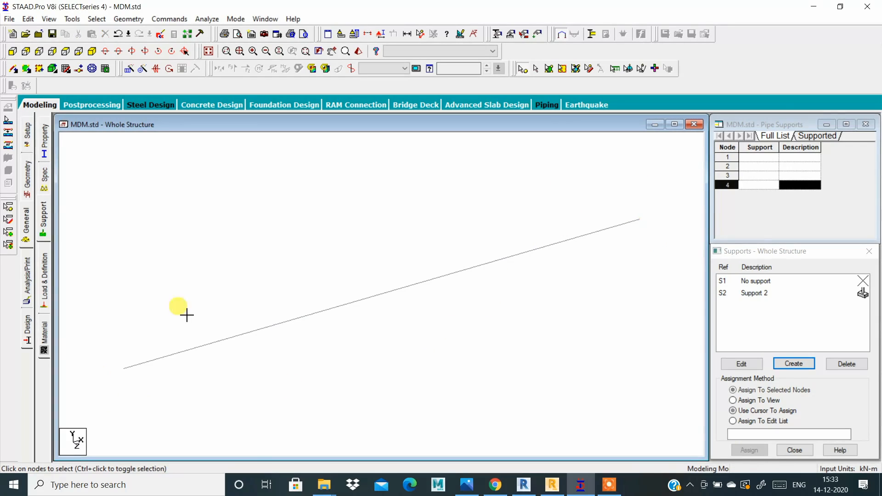
left_click_drag(178, 306, 673, 199)
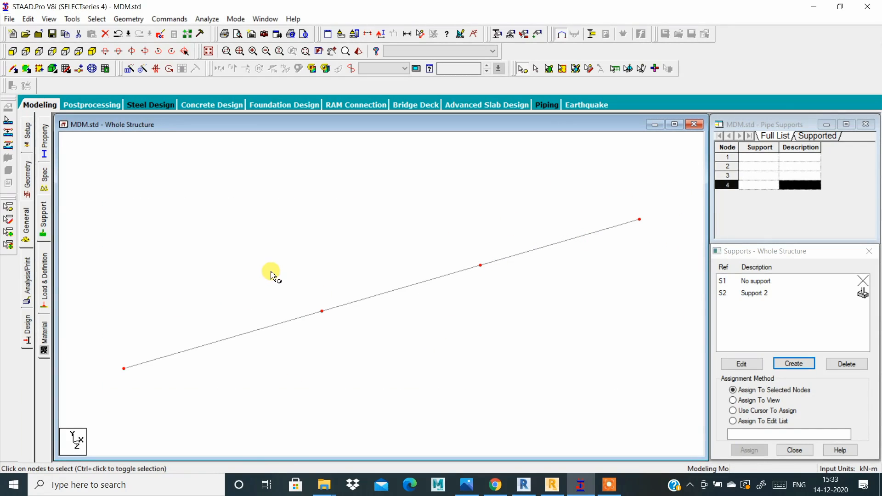
left_click(748, 293)
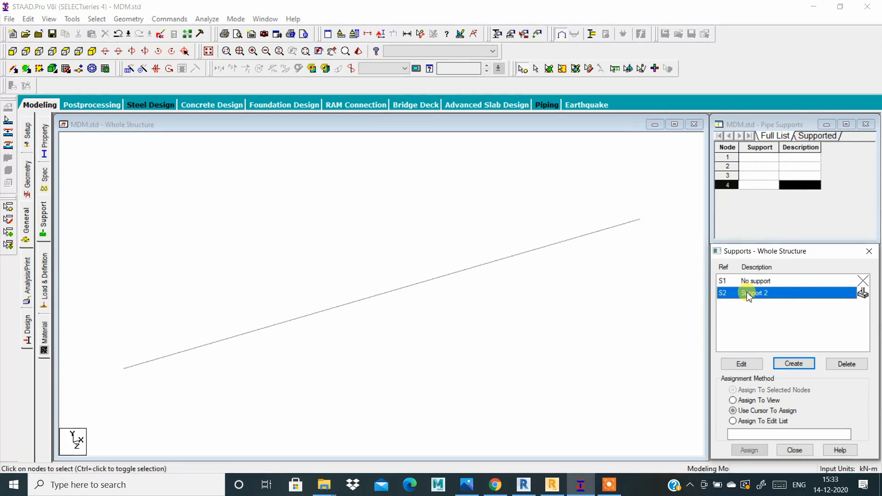
left_click_drag(177, 360, 672, 179)
left_click(749, 450)
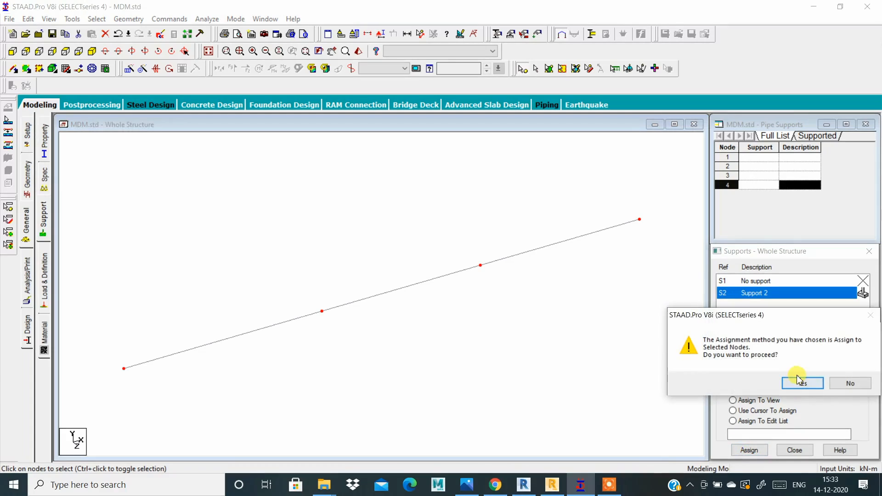
left_click(801, 383)
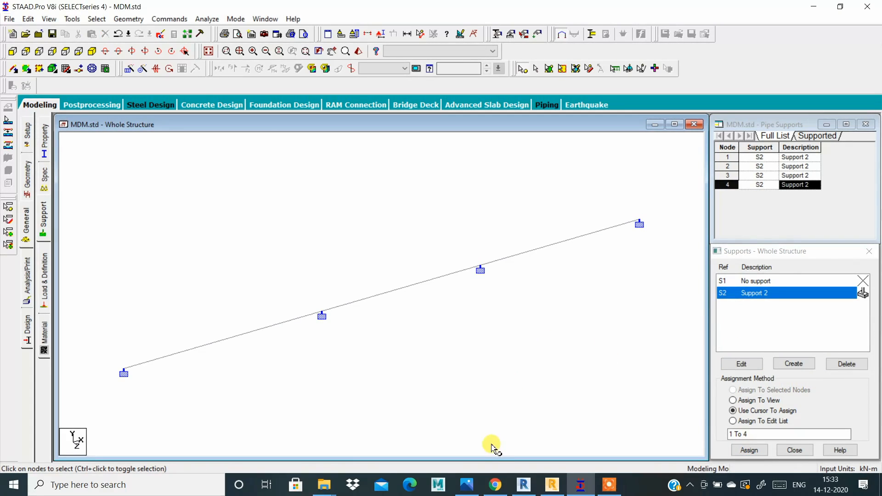
- Check the beam figure in Photos, return to STAAD.Pro and add primary load case 1 with the Dead loading type
left_click(466, 485)
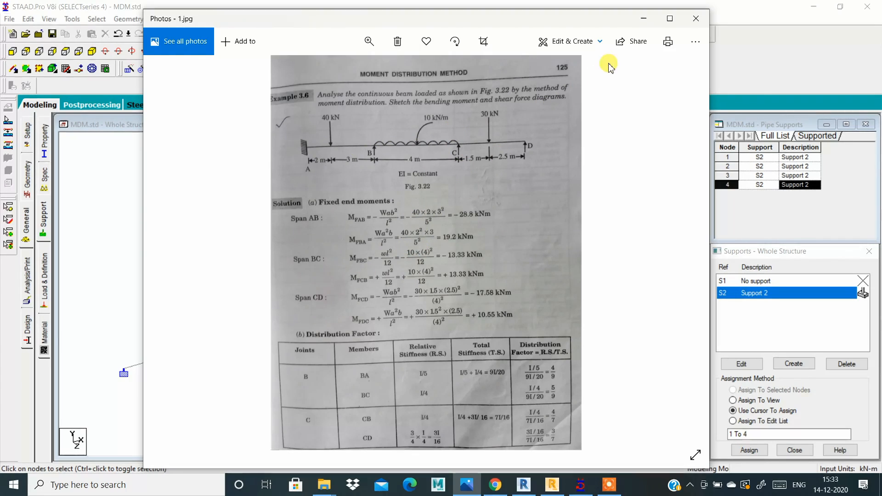
left_click(642, 20)
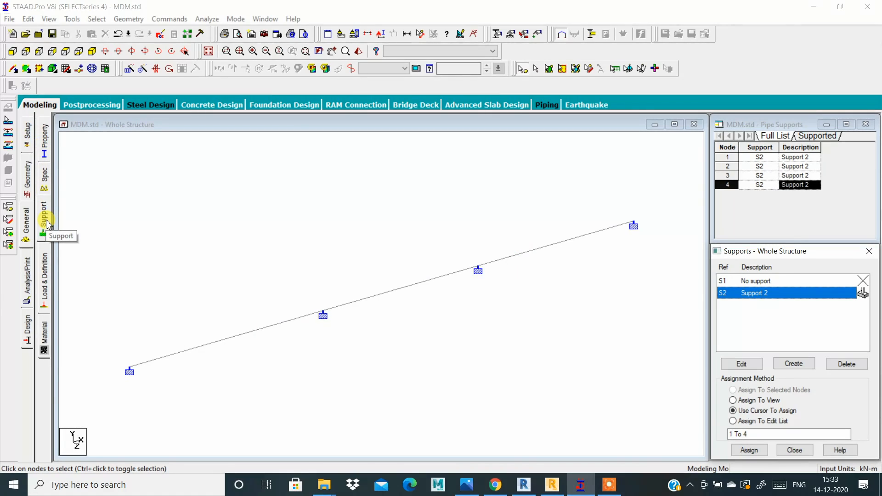
left_click(46, 275)
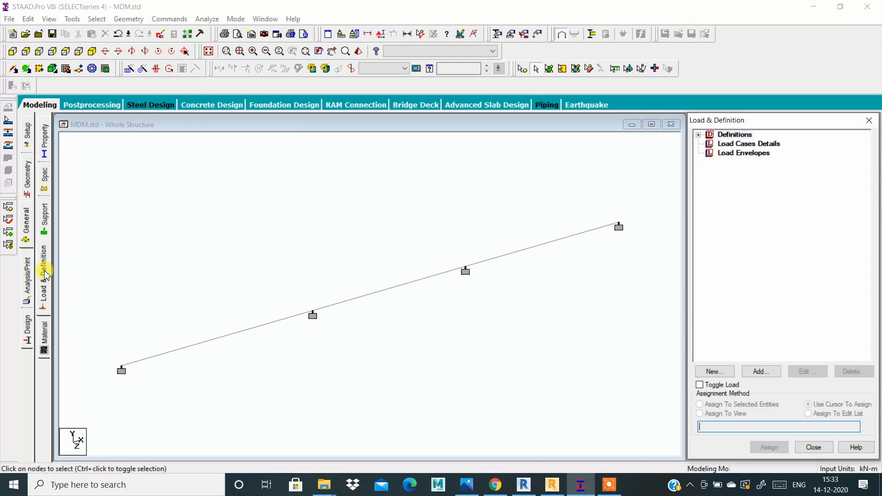
scroll(263, 323, "down", 1)
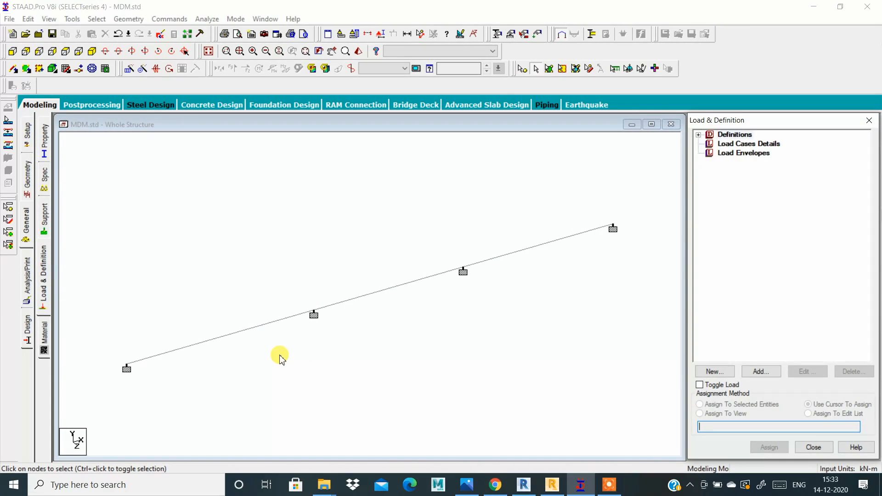
left_click(732, 146)
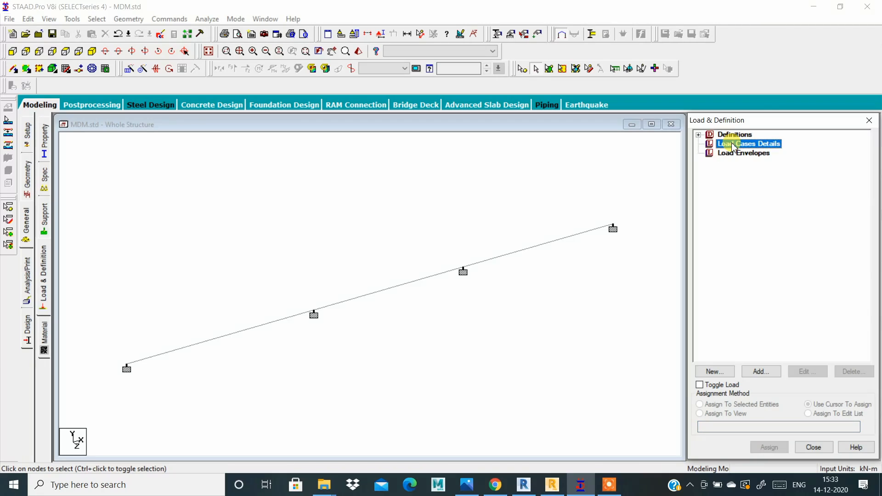
left_click(771, 371)
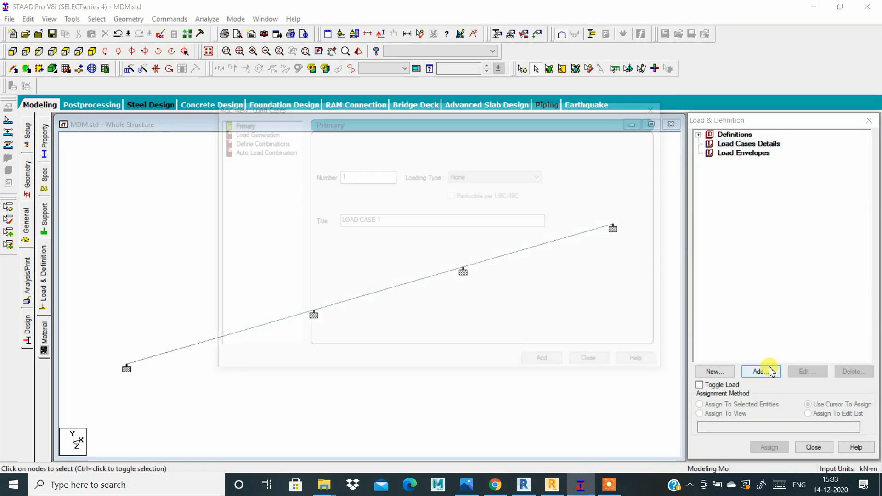
left_click(496, 177)
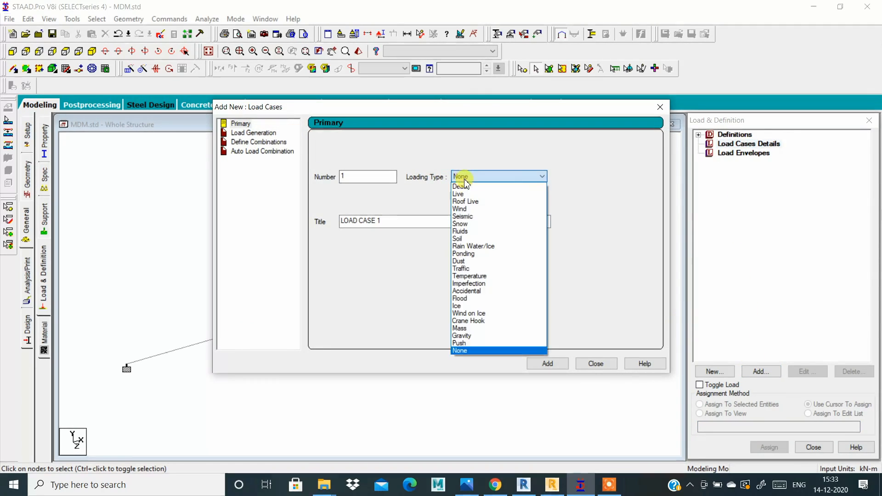
left_click(473, 183)
left_click(549, 362)
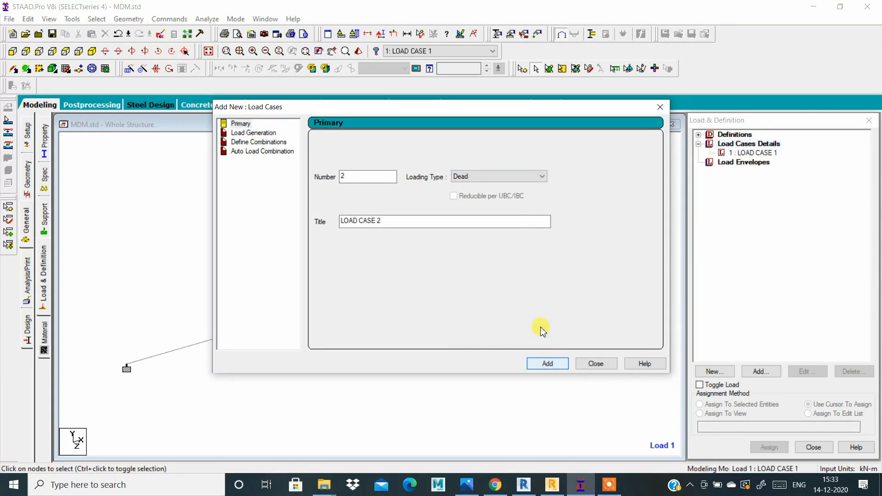
- Add primary load case 2 with the Live loading type and close the load case dialog
left_click(506, 174)
left_click(505, 191)
left_click(544, 363)
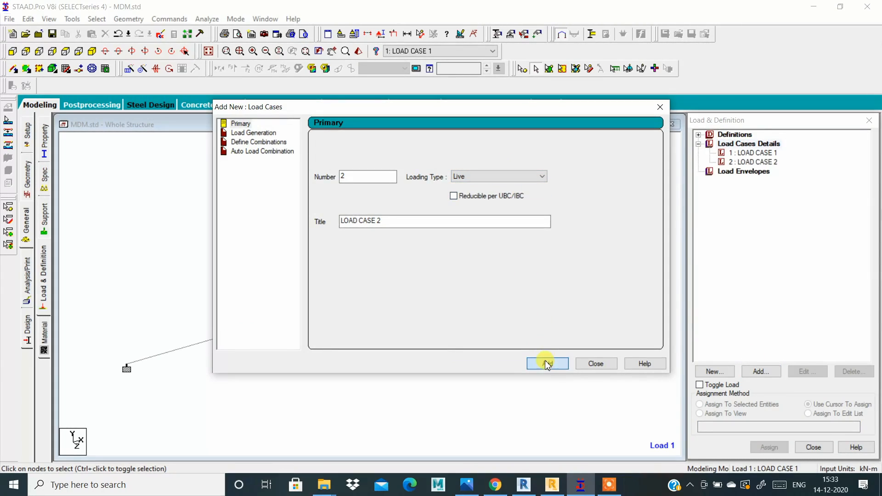
left_click(595, 364)
- Select load case 1 and consult the loads in the beam figure in Photos, returning to STAAD.Pro
left_click(749, 143)
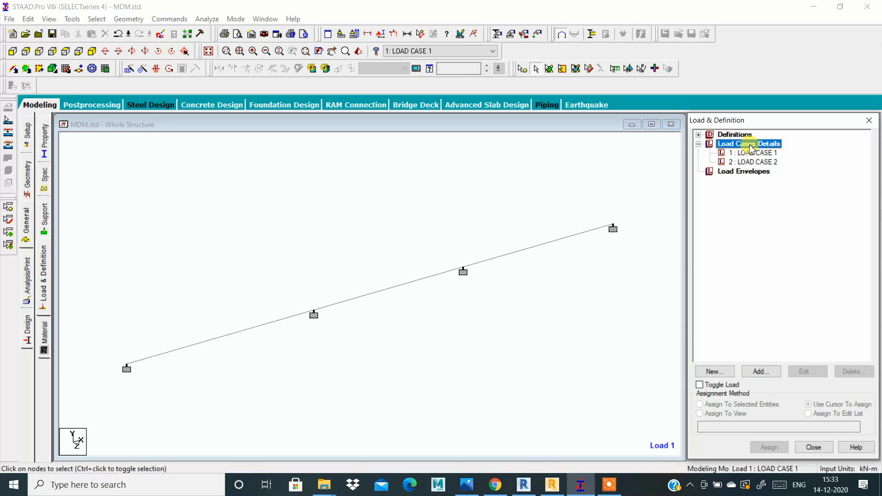
left_click(752, 153)
left_click(752, 163)
left_click(755, 154)
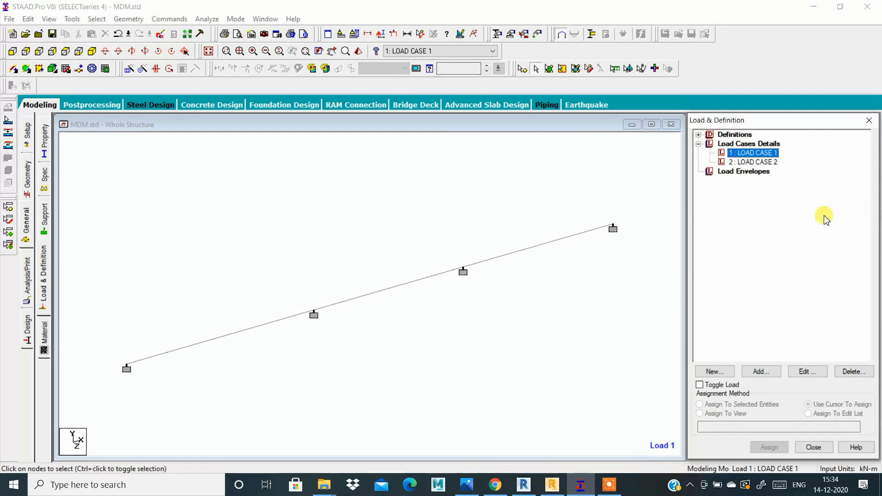
left_click(466, 485)
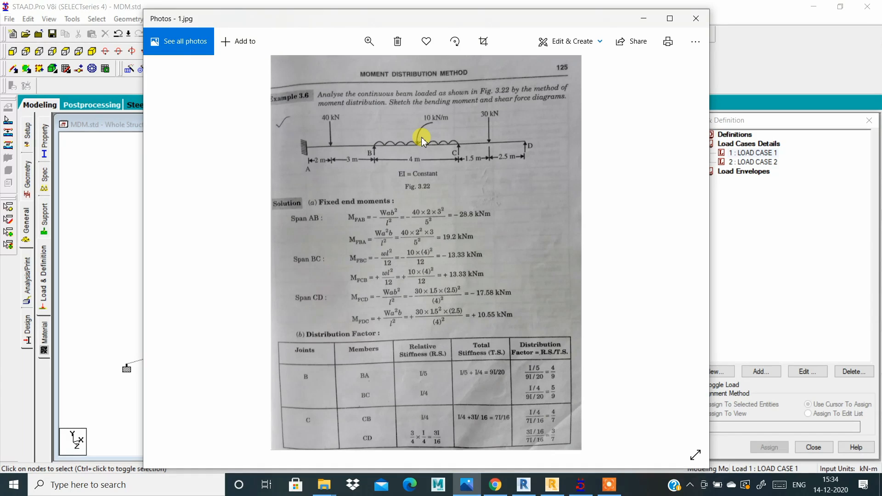
key("XF86AudioRaiseVolume")
left_click(643, 19)
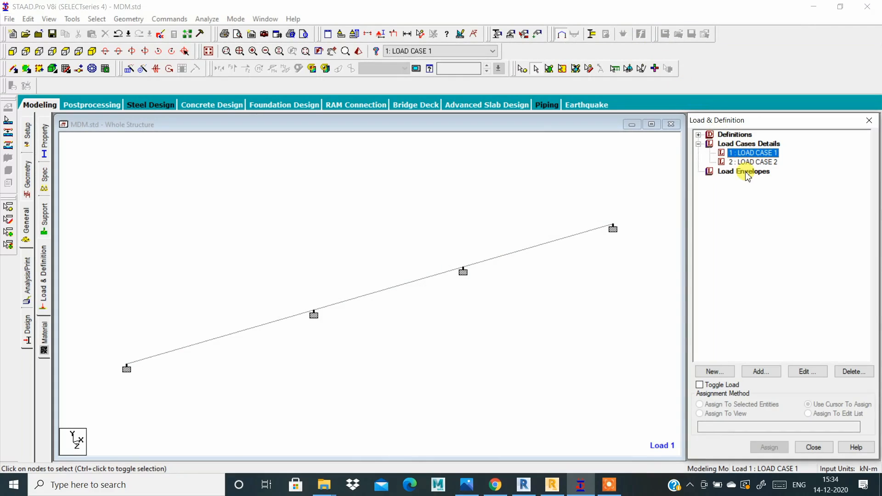
- Add a selfweight load in the Y direction with factor -1 to load case 1 and assign it to the whole view
left_click(764, 374)
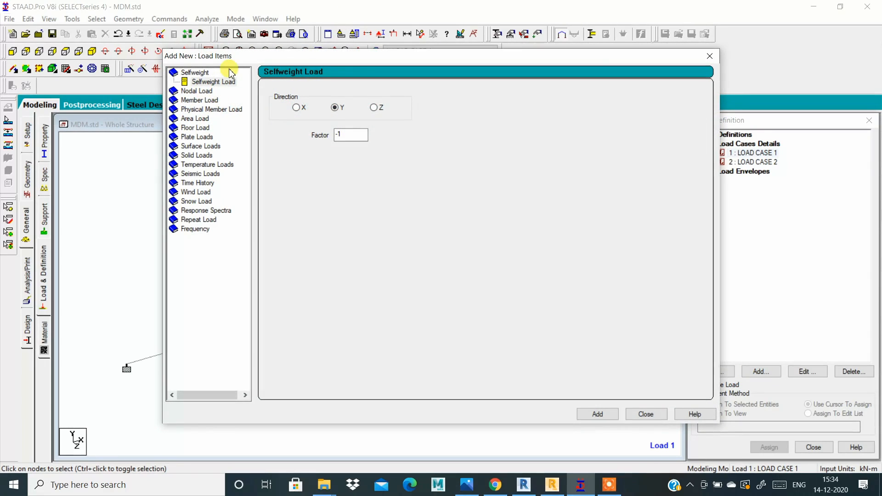
left_click(609, 414)
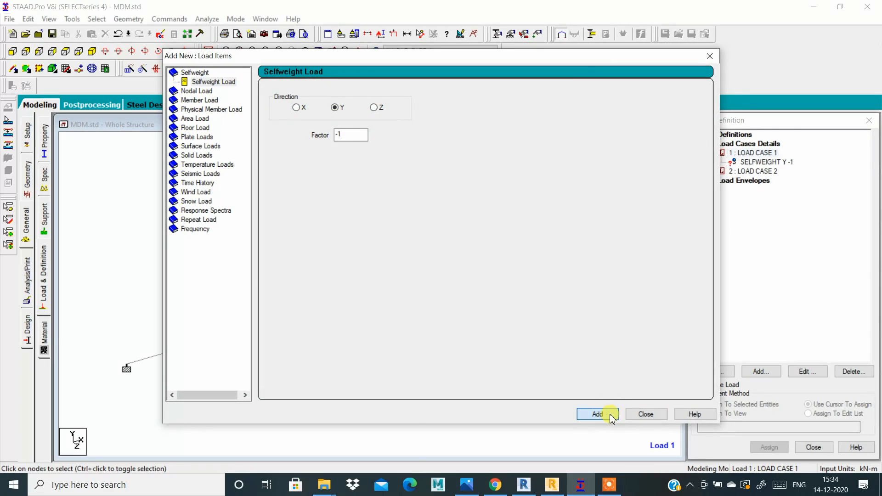
left_click(640, 415)
left_click(758, 162)
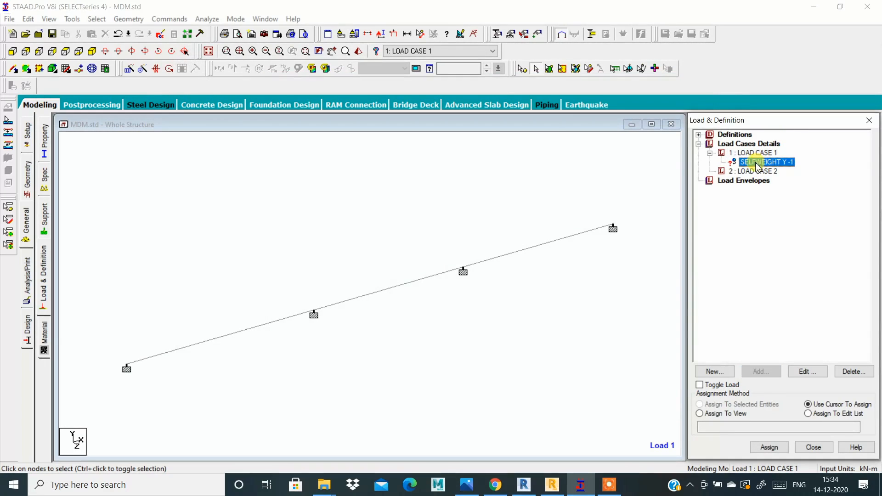
left_click(724, 416)
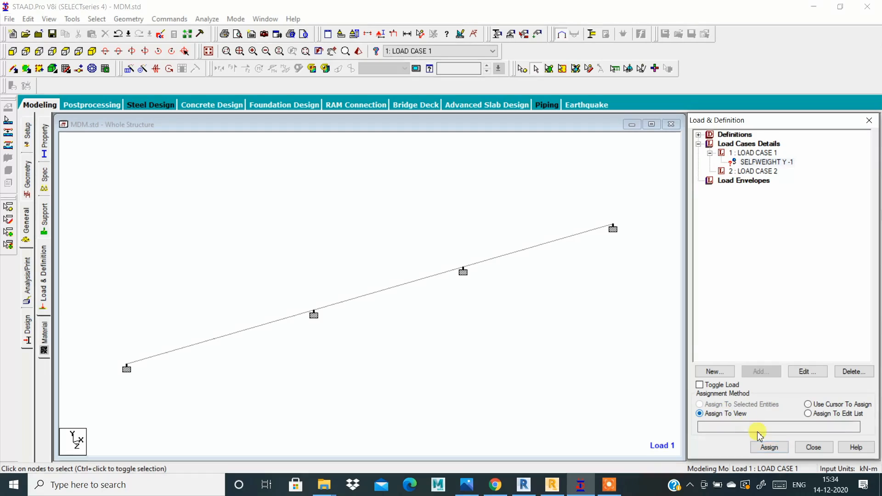
left_click(770, 446)
left_click(795, 317)
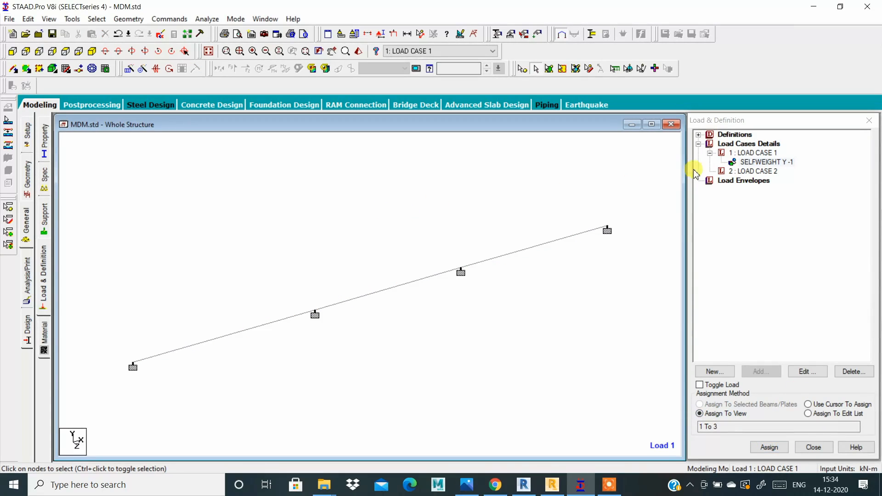
- Select load case 2 and consult the applied loads in the beam figure in Photos, returning to STAAD.Pro
left_click(750, 172)
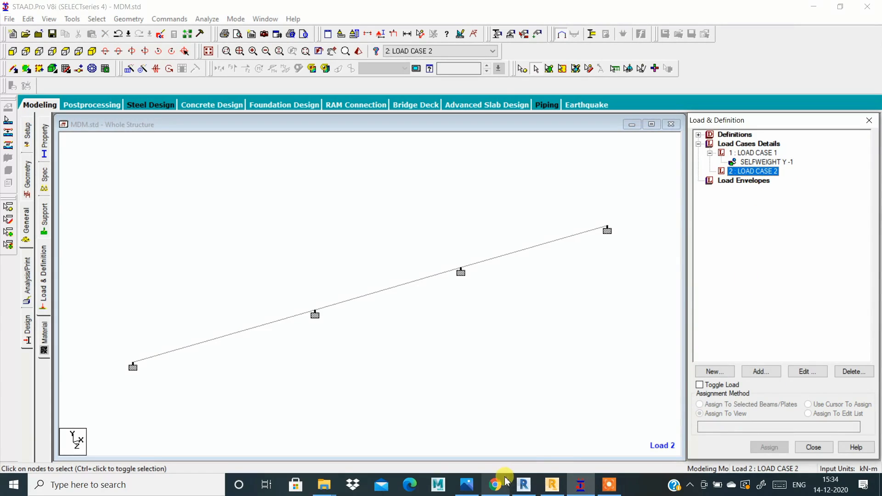
left_click(467, 486)
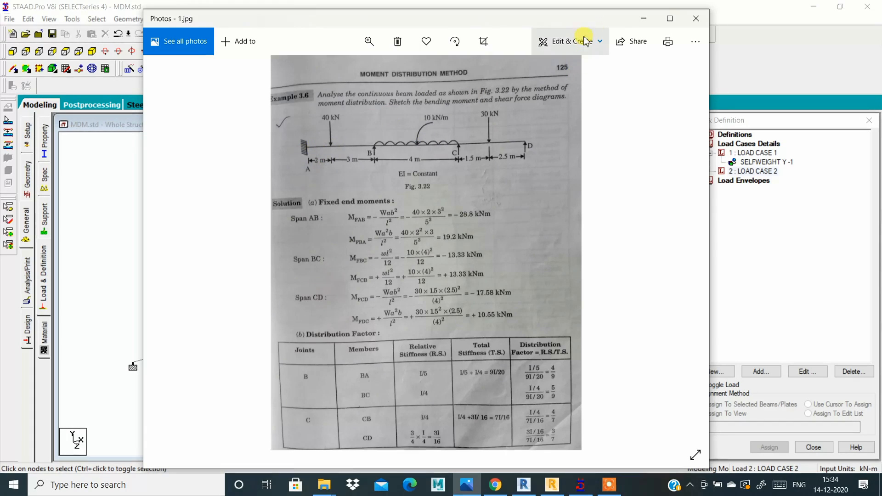
left_click(647, 18)
left_click(766, 172)
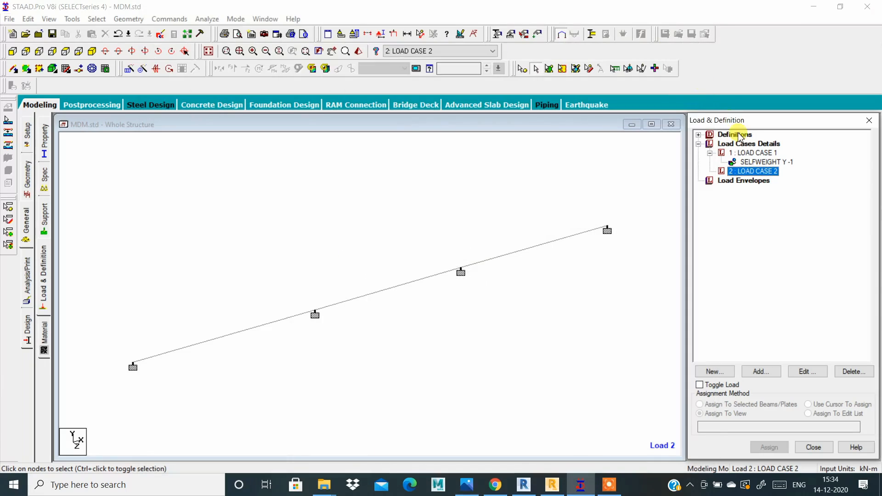
- Add a concentrated member force of -40 kN in the GY direction at d1 = 2 m to load case 2
left_click(768, 371)
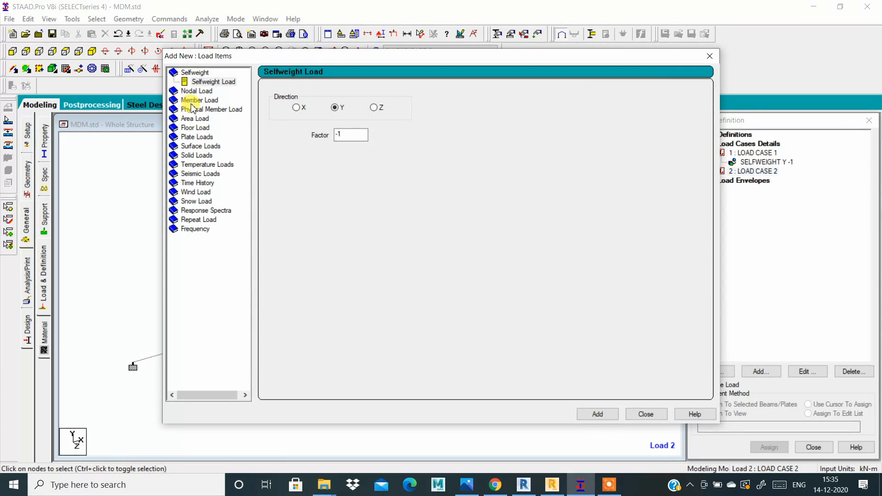
left_click(192, 102)
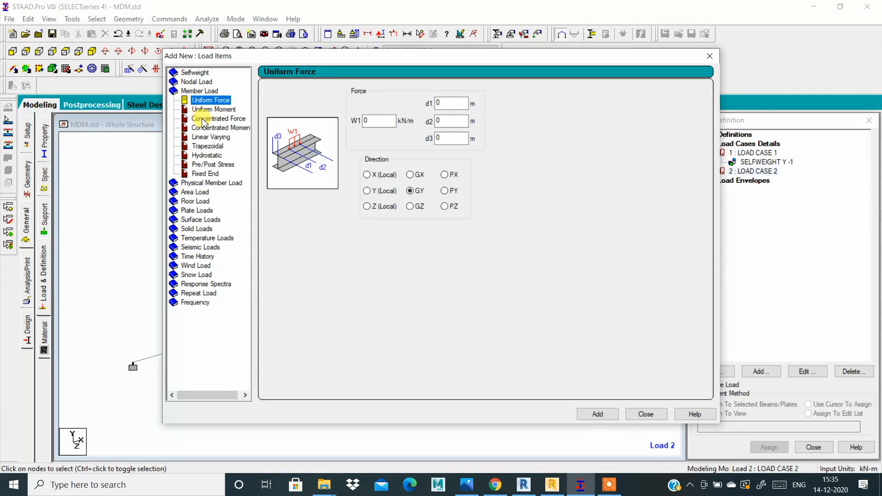
left_click(198, 118)
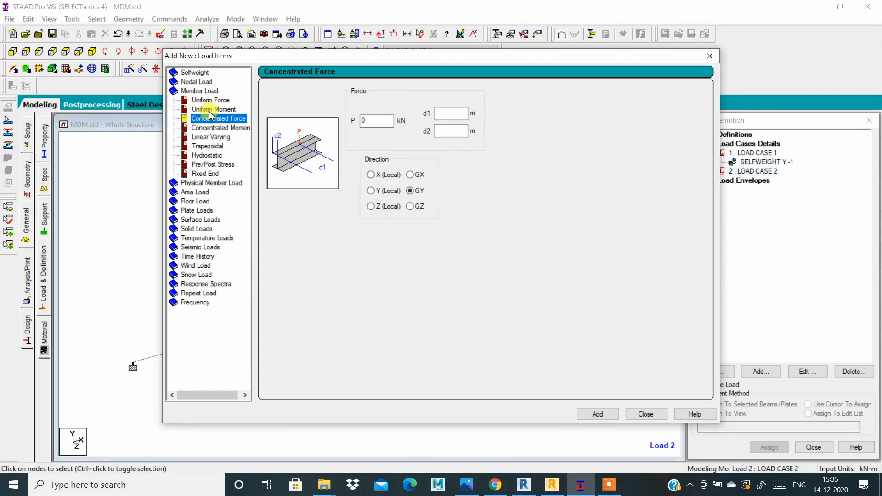
left_click(213, 100)
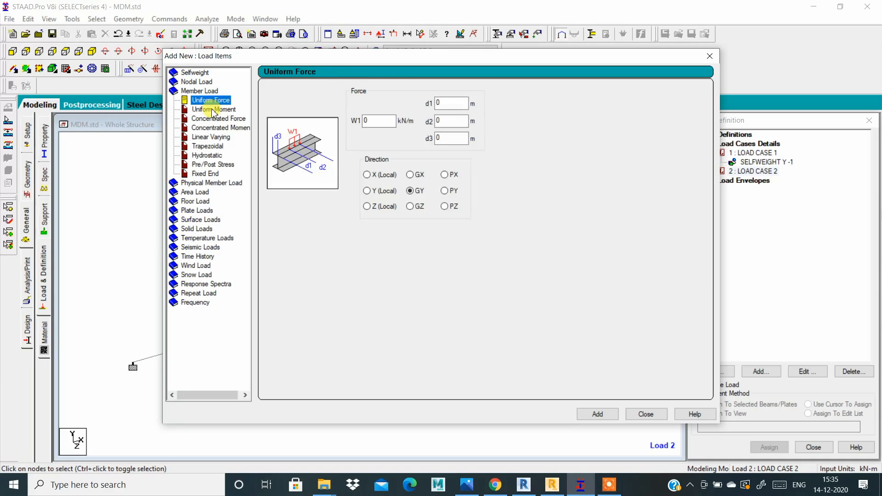
left_click(212, 118)
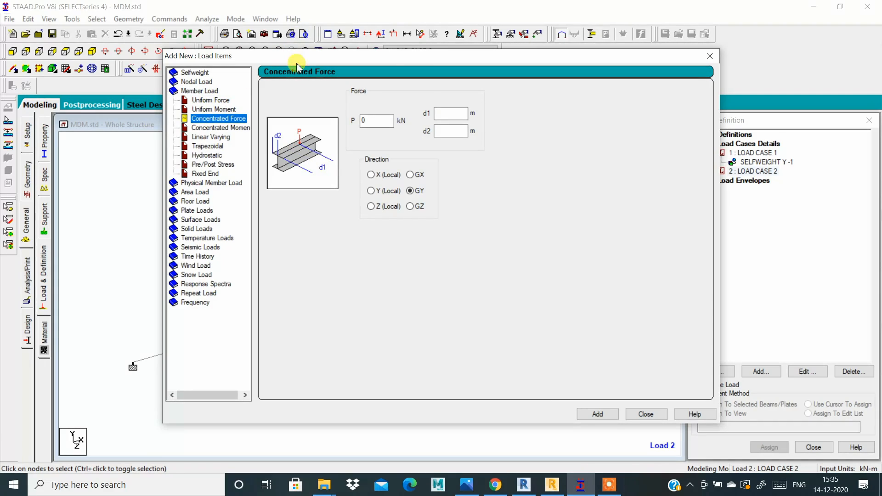
left_click_drag(368, 121, 327, 120)
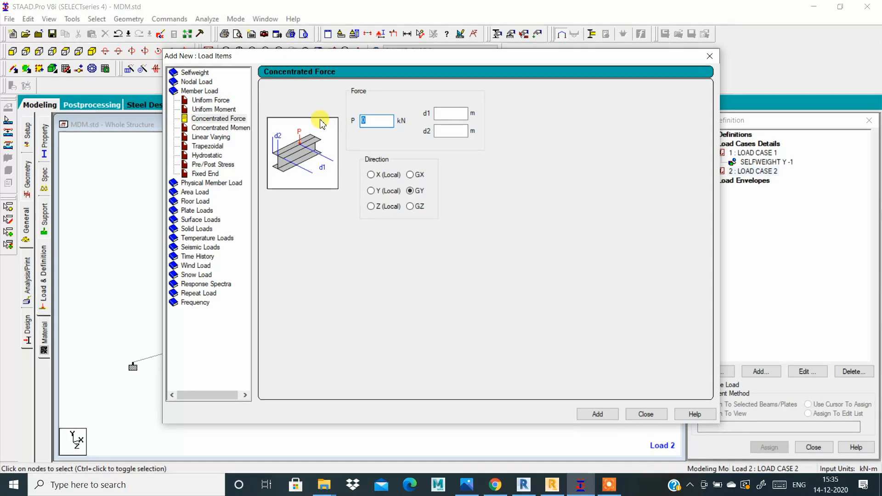
key("BackSpace")
type("-40")
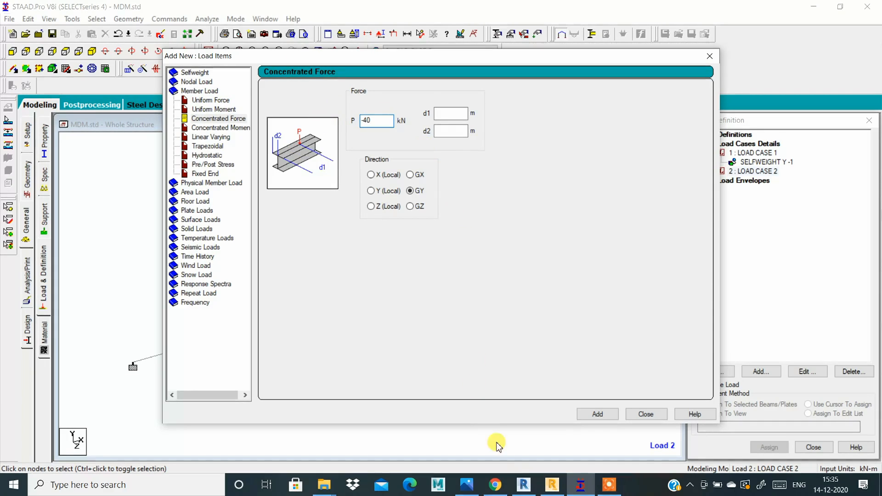
left_click(470, 487)
left_click(470, 487)
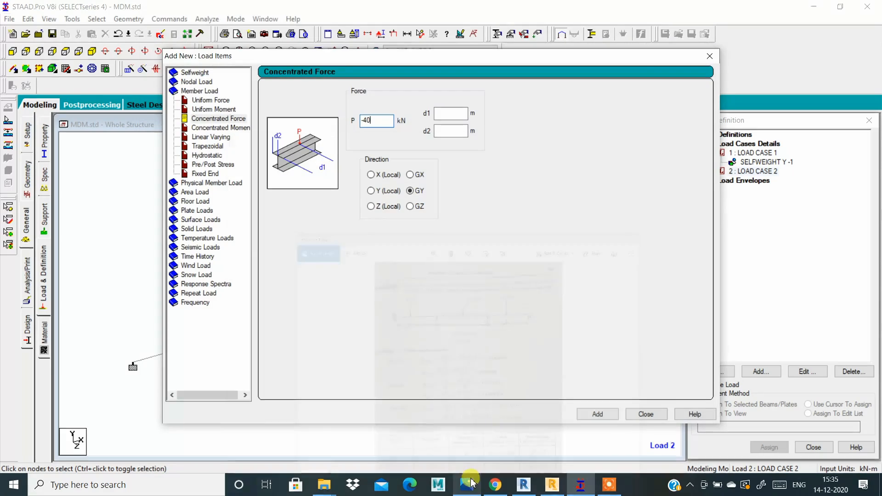
left_click(453, 115)
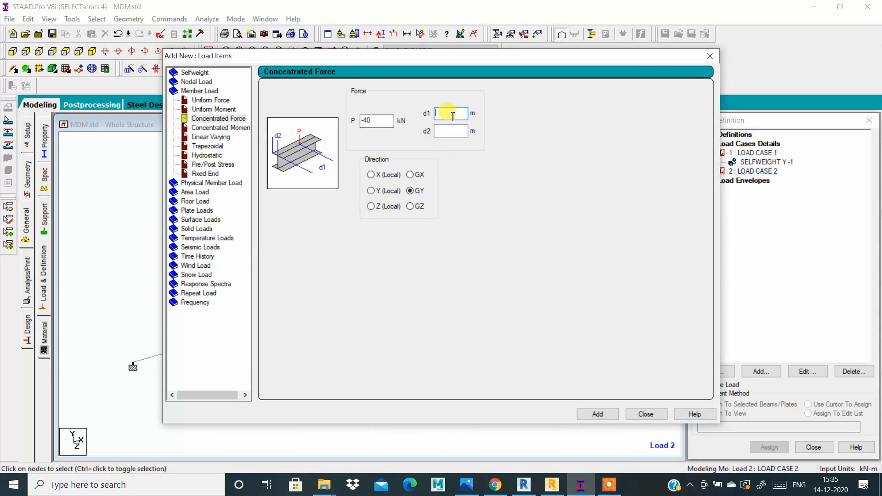
left_click(451, 132)
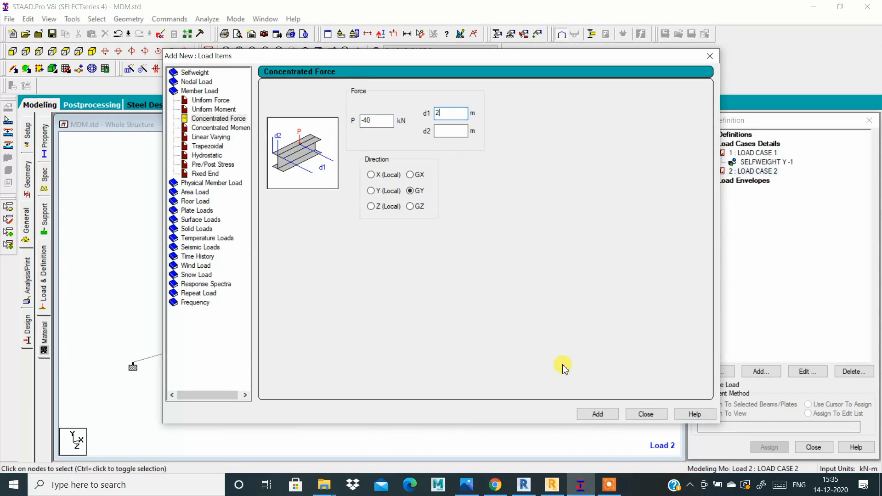
left_click(598, 414)
left_click(645, 414)
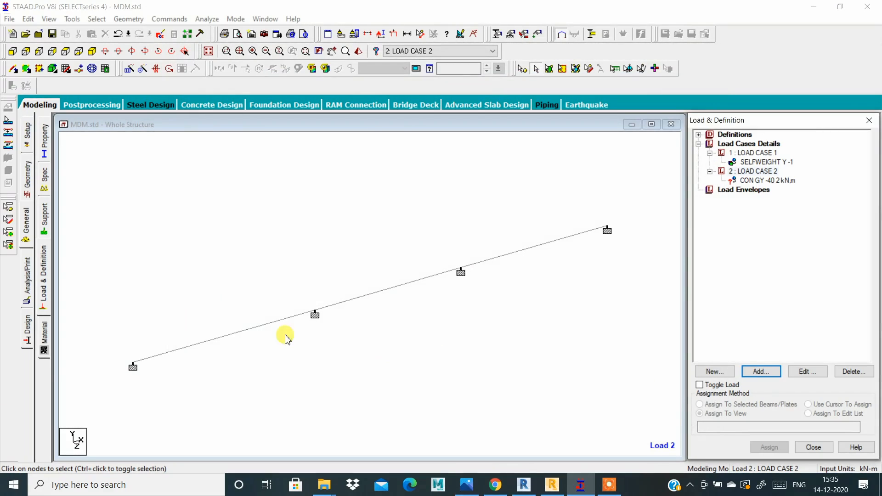
- Assign the -40 kN concentrated force to the first 5 m span as the selected beam
left_click(251, 330)
left_click(744, 180)
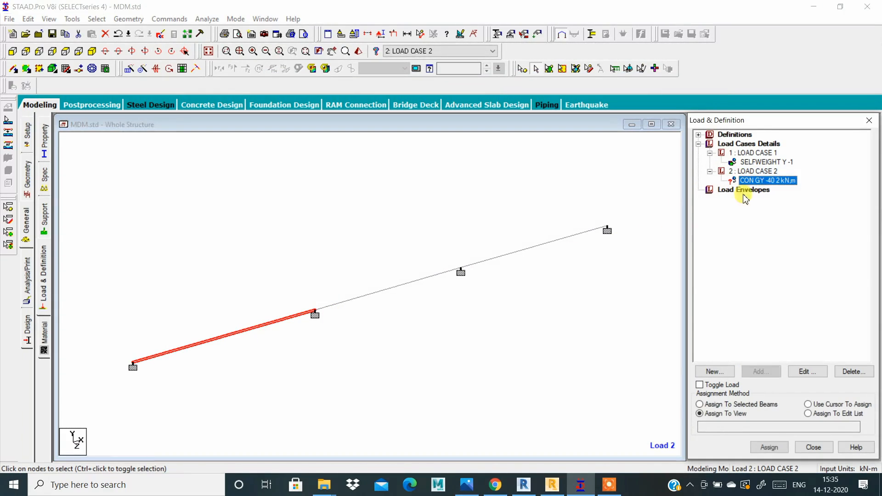
left_click(700, 405)
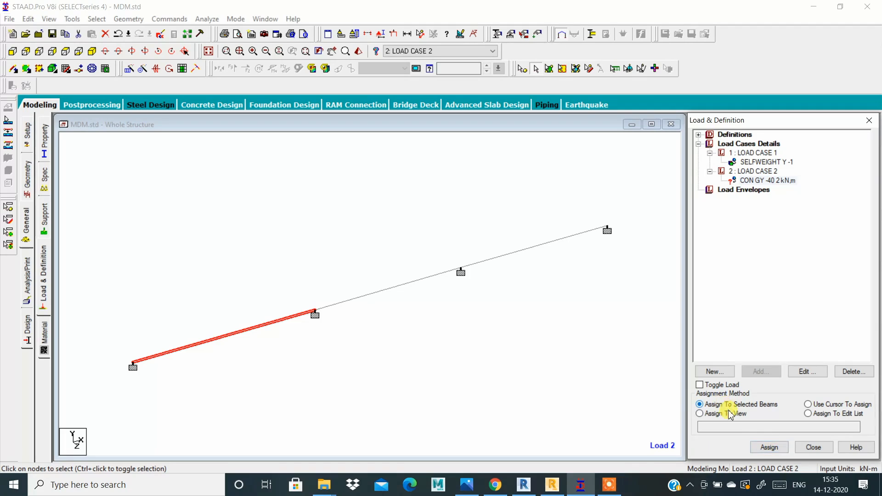
left_click(769, 447)
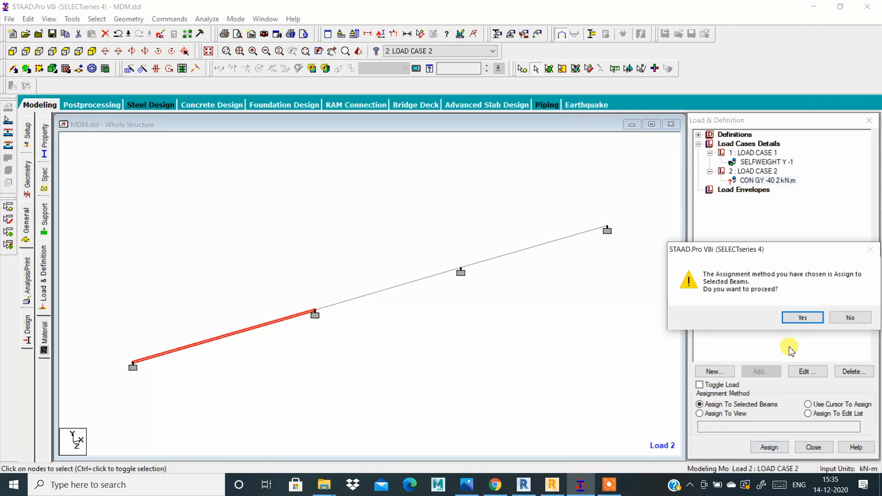
left_click(802, 318)
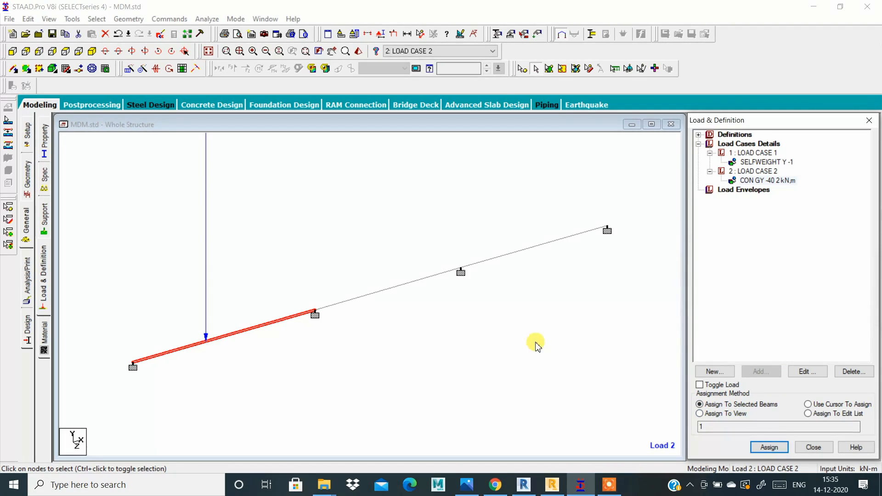
- Shorten the displayed load arrow and turn on the load value labels
left_click(393, 35)
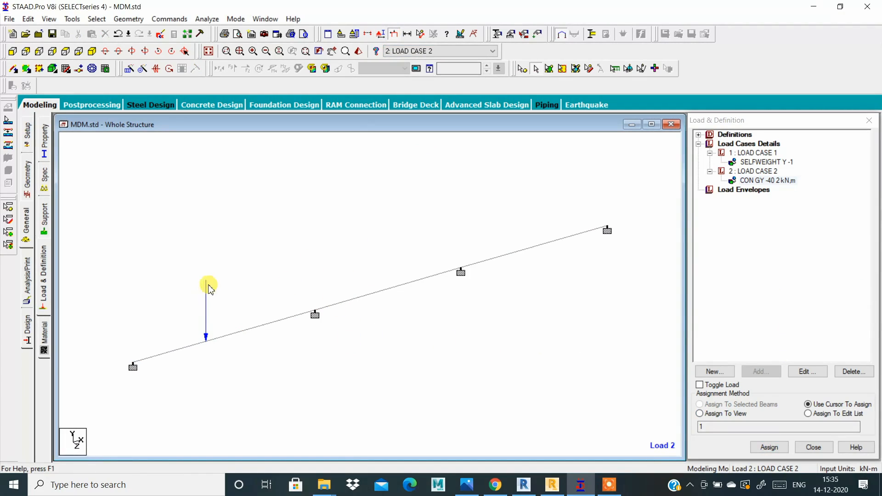
right_click(299, 205)
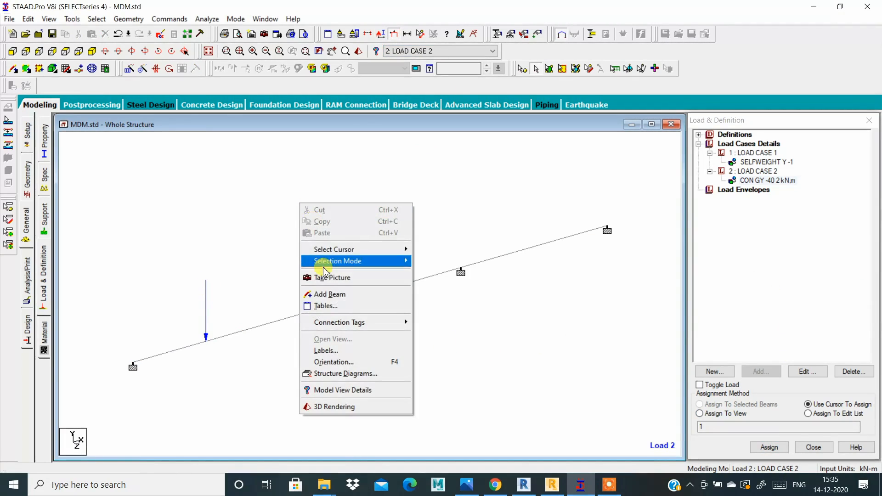
left_click(343, 352)
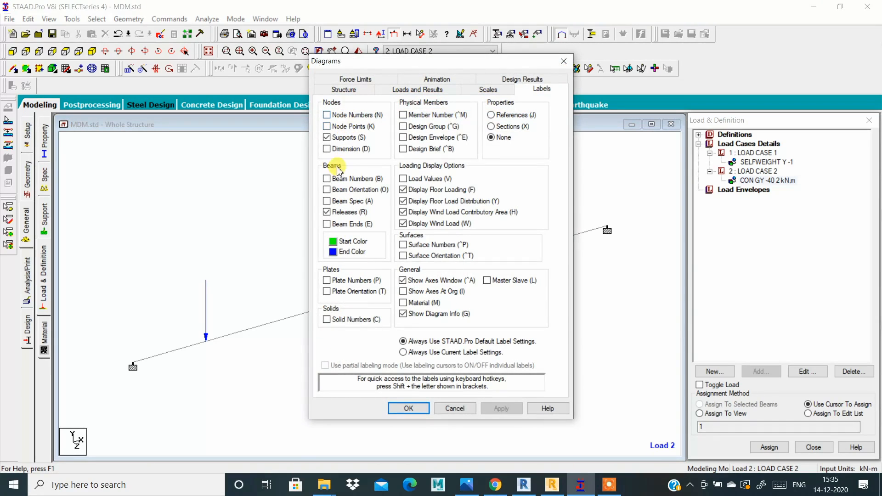
left_click(403, 179)
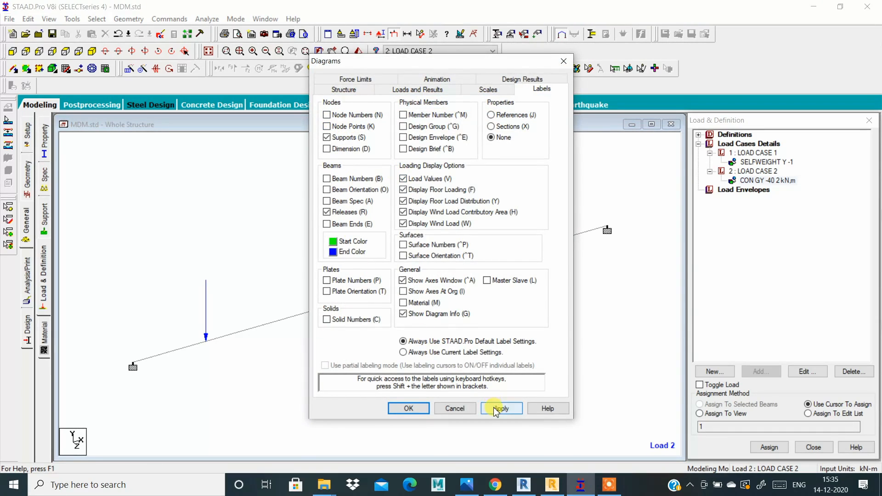
left_click(496, 410)
left_click(416, 409)
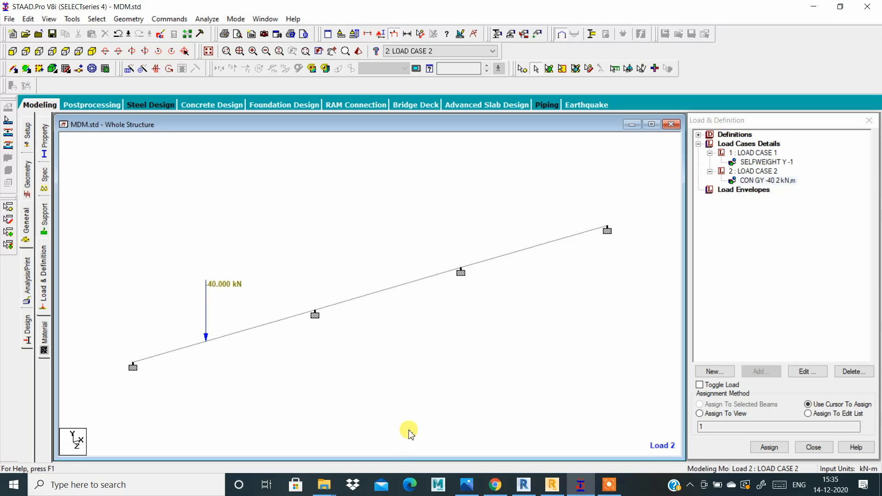
- Check the middle span's load in Photos, then add a uniform member force of -10 kN/m in GY to load case 2 in STAAD.Pro
left_click(467, 484)
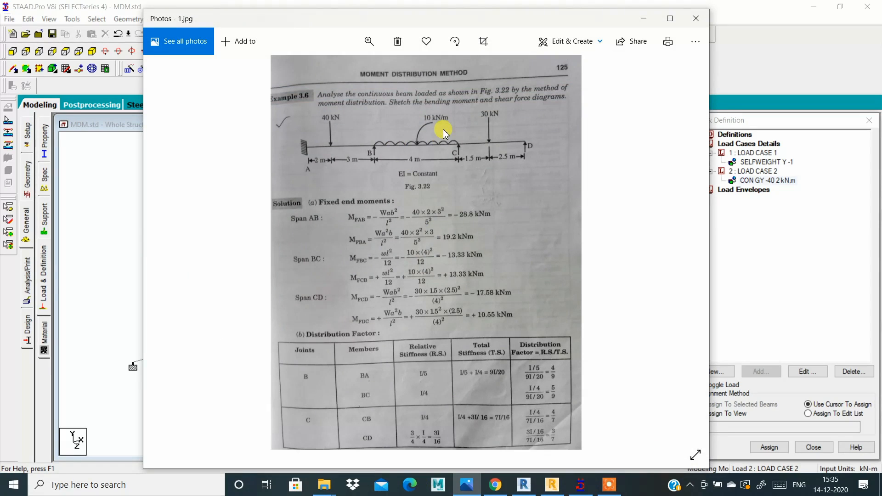
left_click(645, 20)
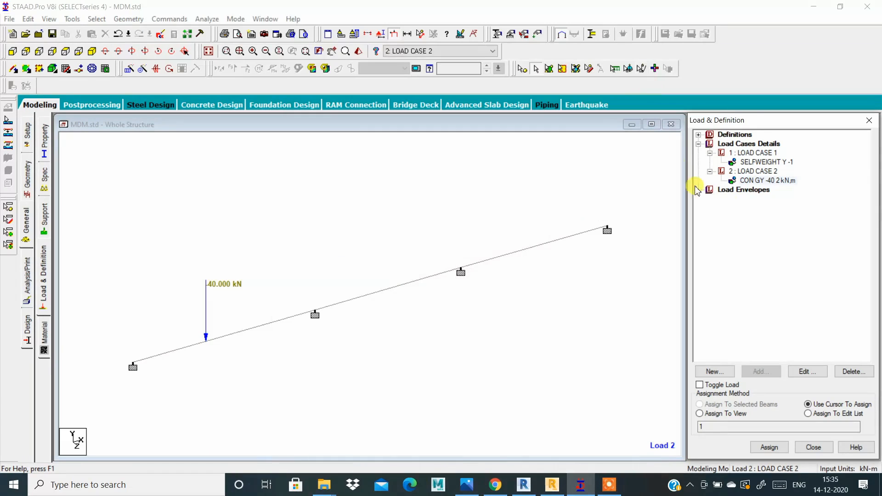
left_click(753, 172)
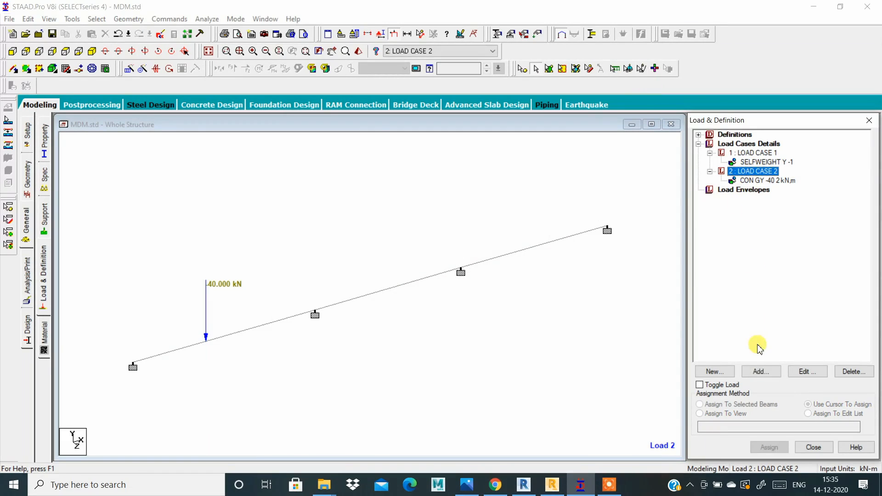
left_click(761, 371)
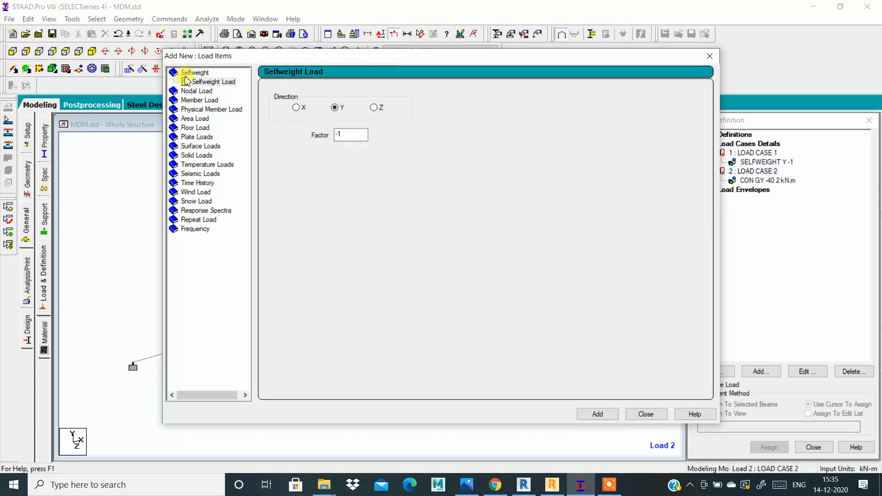
left_click(193, 92)
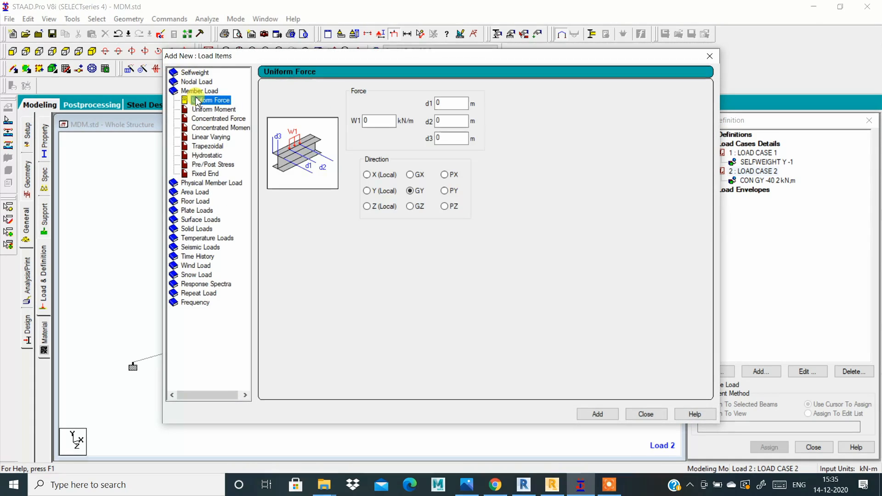
left_click(356, 123)
type("-")
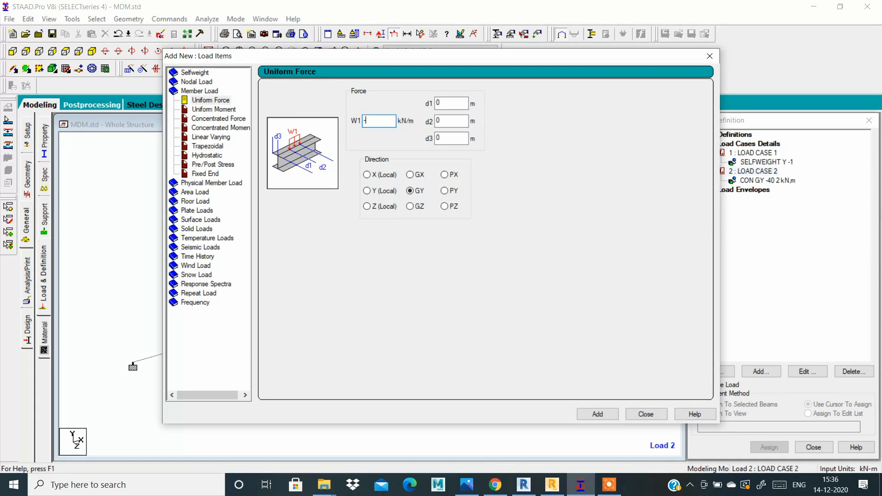
type("10")
left_click(596, 414)
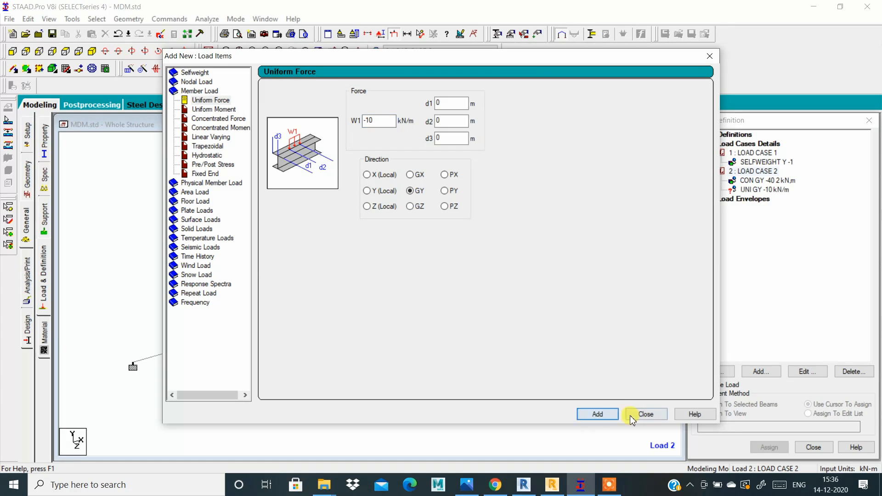
left_click(644, 414)
- Assign the -10 kN/m uniform force to the middle span as the selected beam
left_click(408, 284)
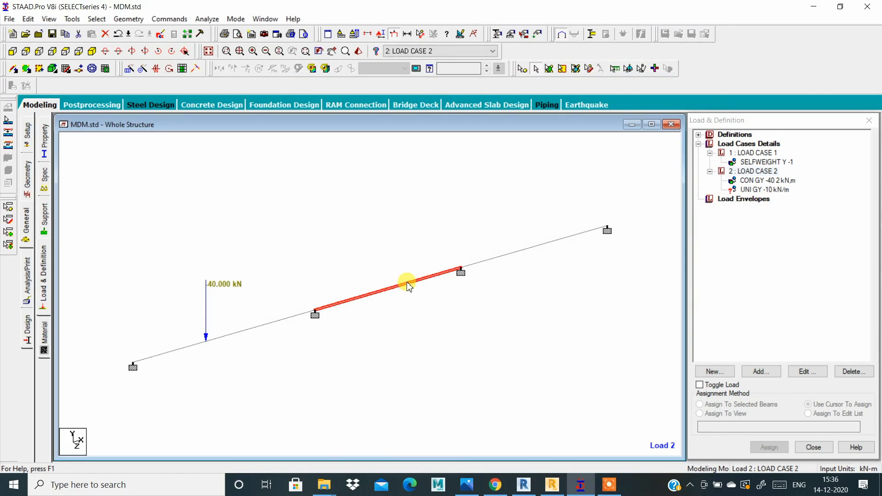
left_click(752, 191)
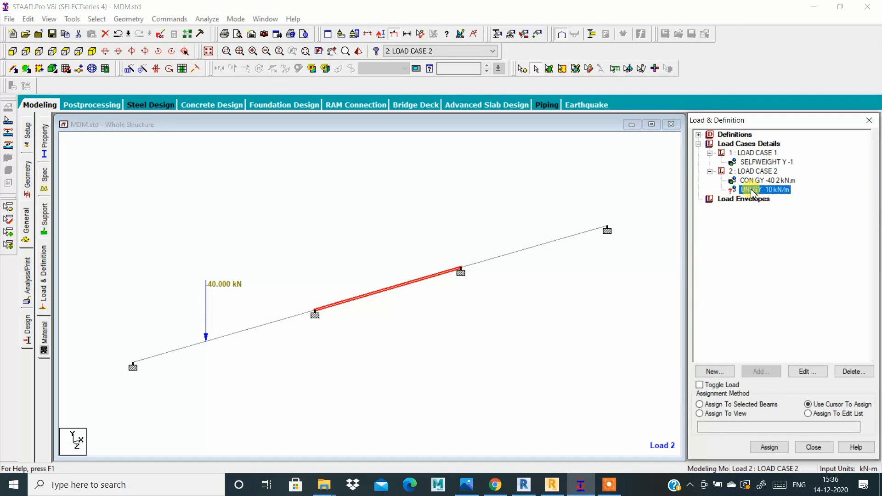
left_click(709, 404)
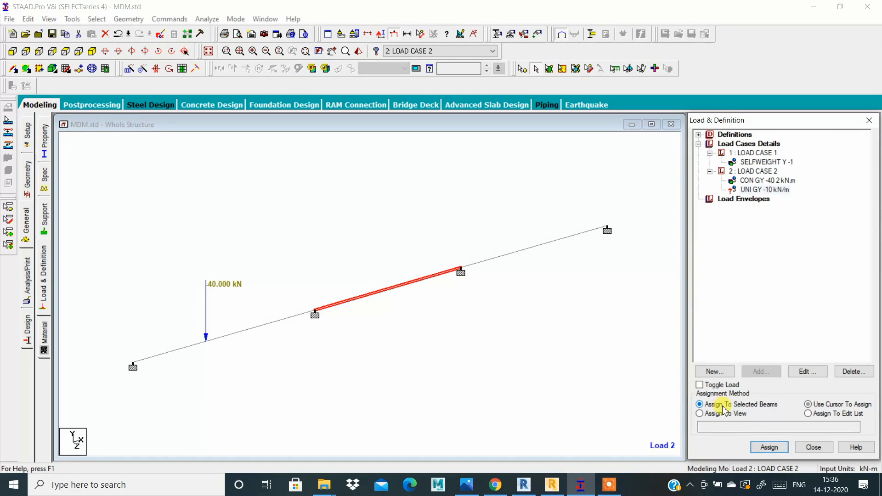
left_click(776, 450)
left_click(795, 319)
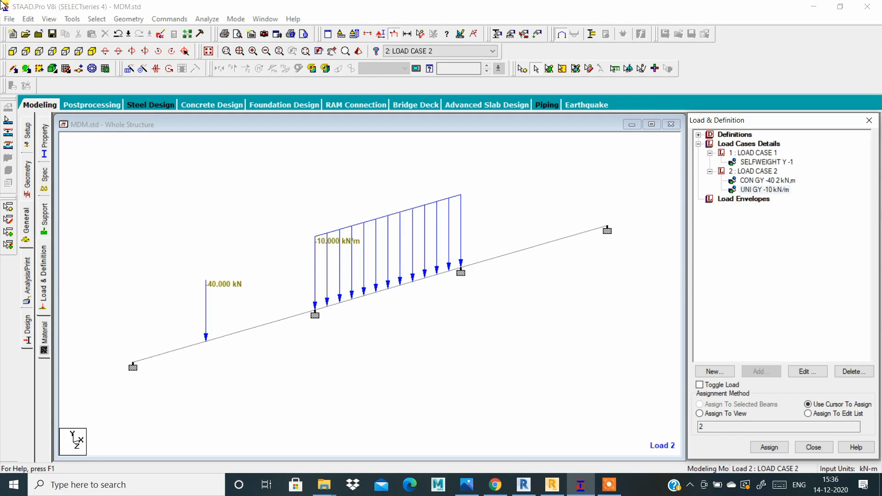
- Check the last span's load in Photos, then add a concentrated force of -30 kN at d1 1.5 m in GY to load case 2 in STAAD.Pro
left_click(466, 484)
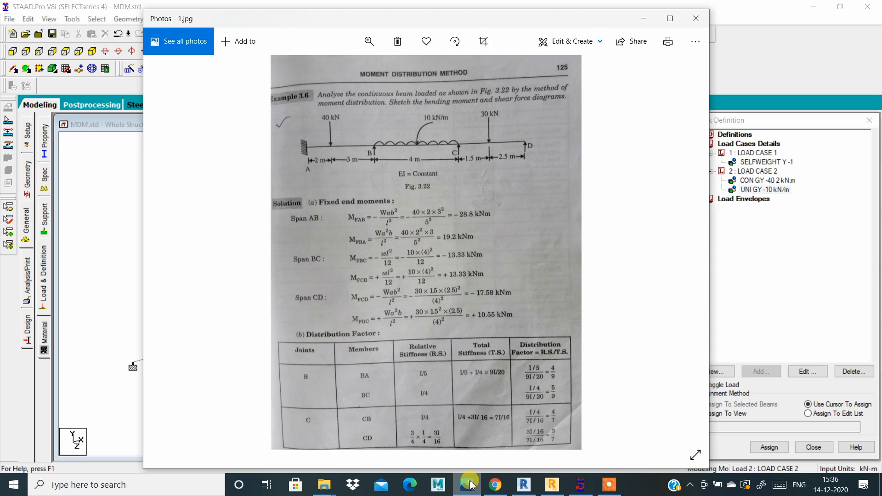
left_click(467, 483)
left_click(770, 172)
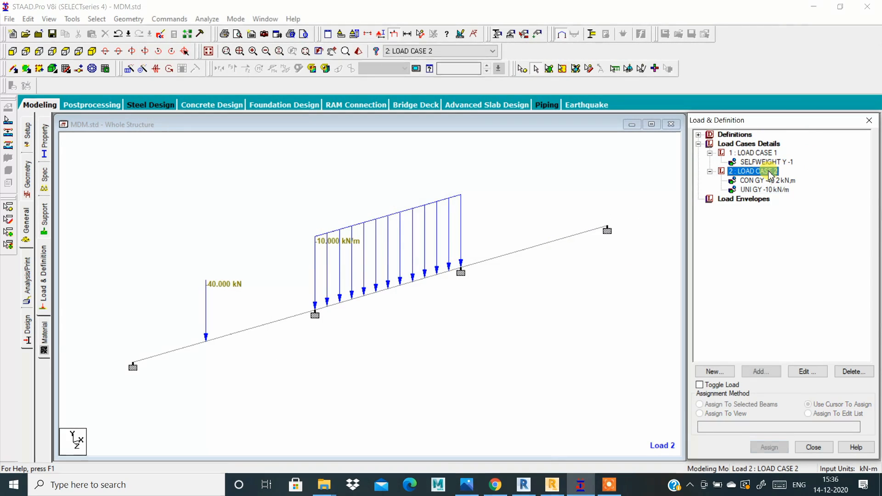
left_click(758, 370)
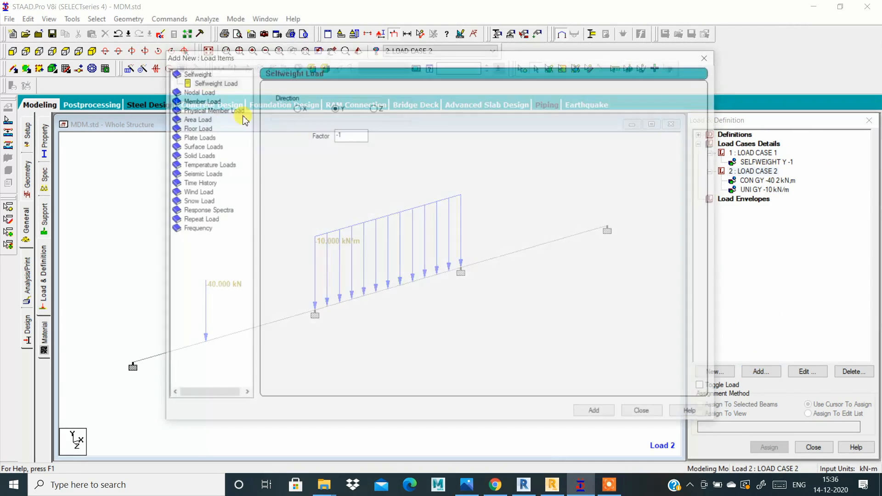
left_click(199, 90)
left_click(209, 120)
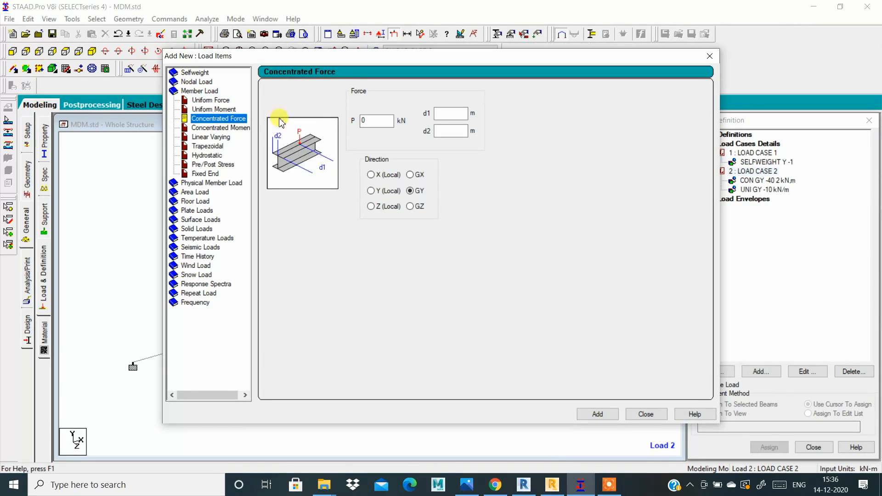
left_click(370, 119)
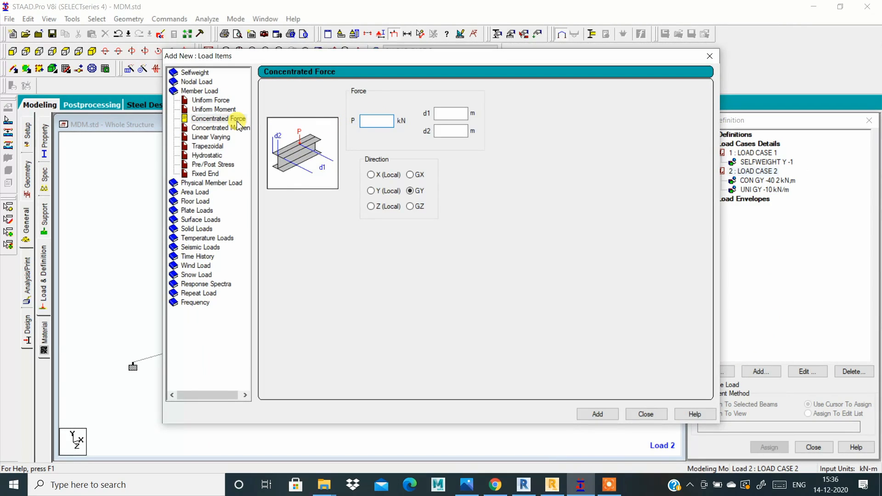
type("-30")
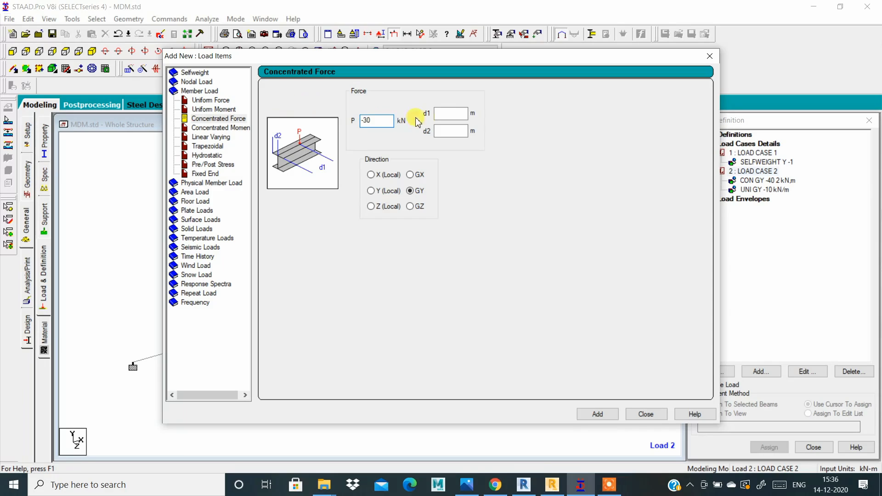
type("1.5")
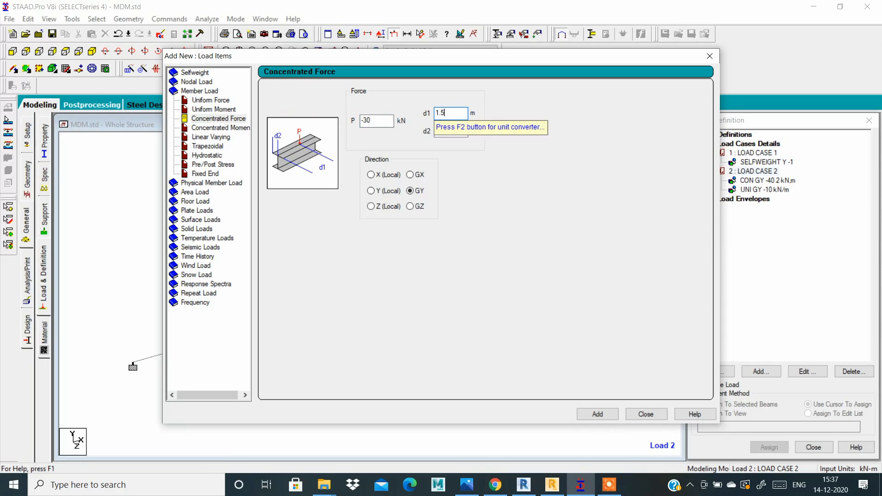
left_click(593, 412)
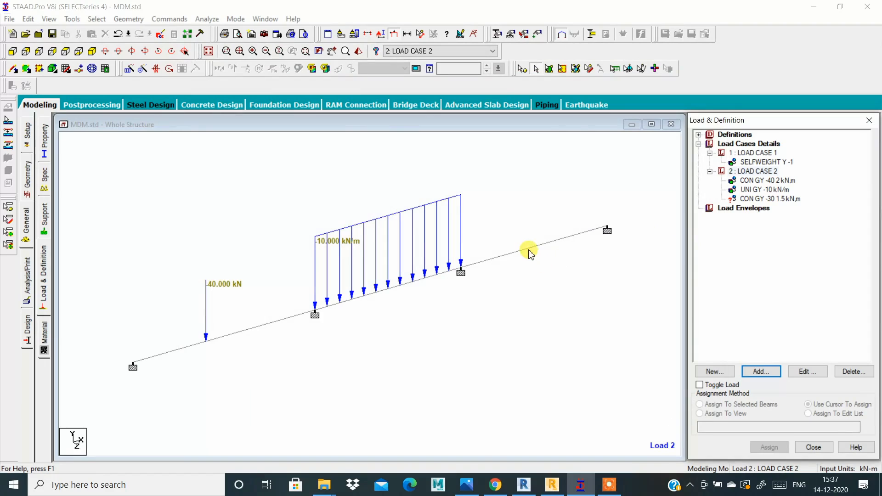
- Assign the -30 kN concentrated force to the last 4 m span as the selected beam
left_click(529, 251)
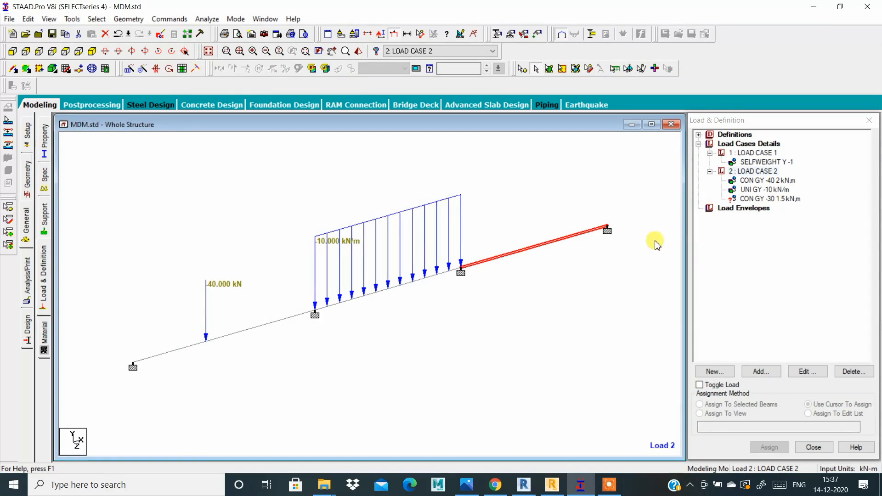
left_click(746, 200)
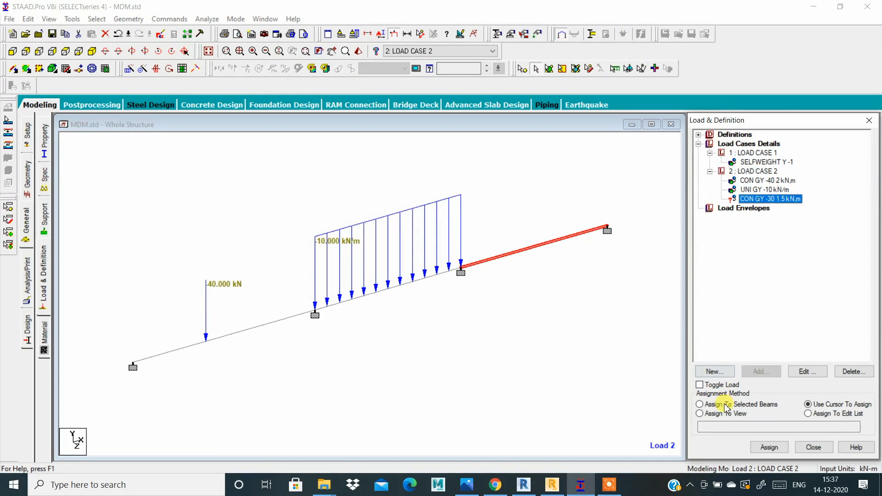
left_click(699, 404)
left_click(768, 447)
left_click(792, 316)
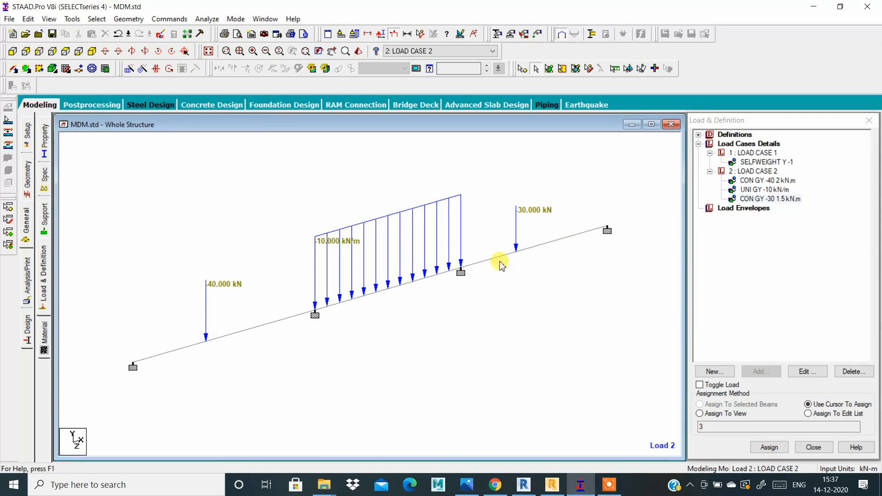
- Display the dimensions of all beams in the view and check the point load positions on the last and first spans
left_click(402, 35)
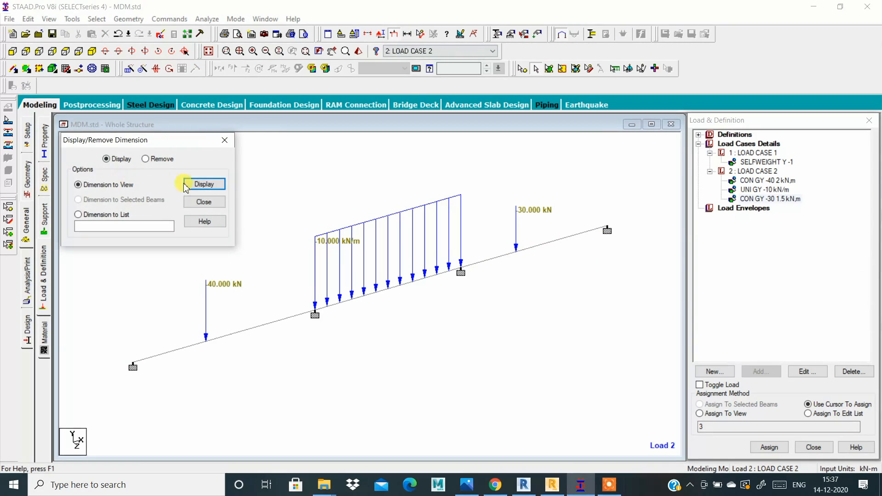
left_click(227, 139)
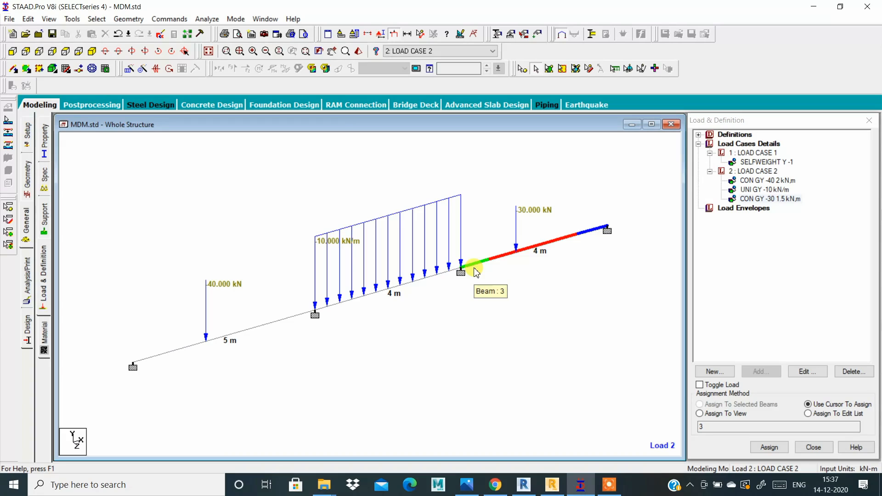
left_click(493, 260)
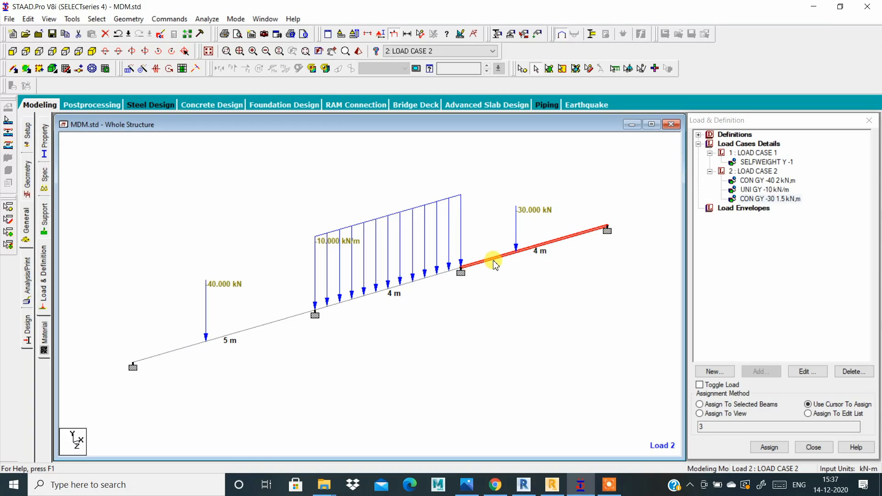
left_click(206, 344)
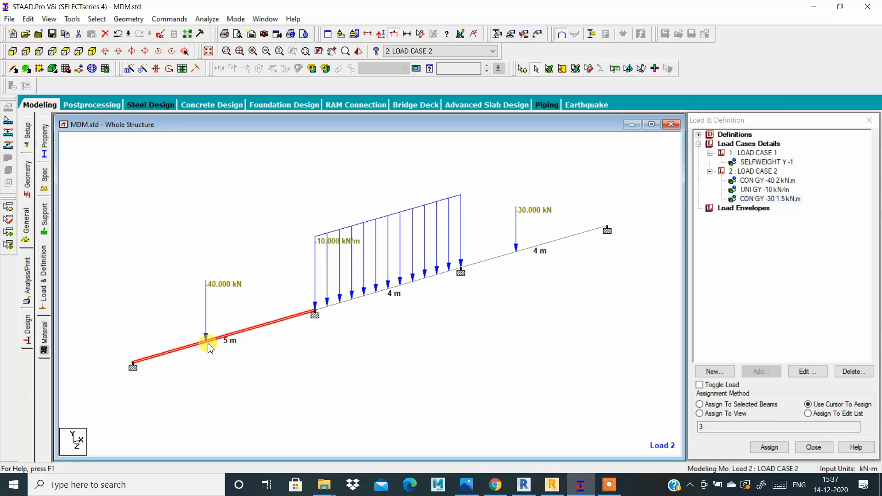
left_click(223, 366)
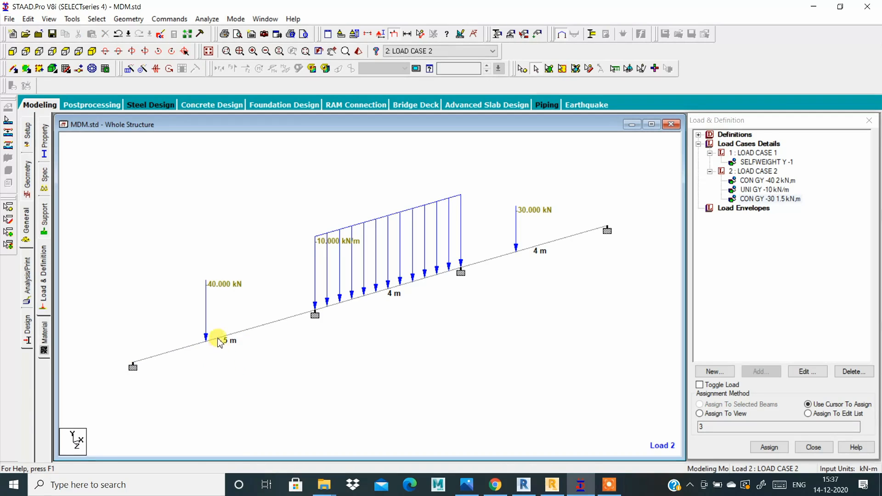
left_click(285, 321)
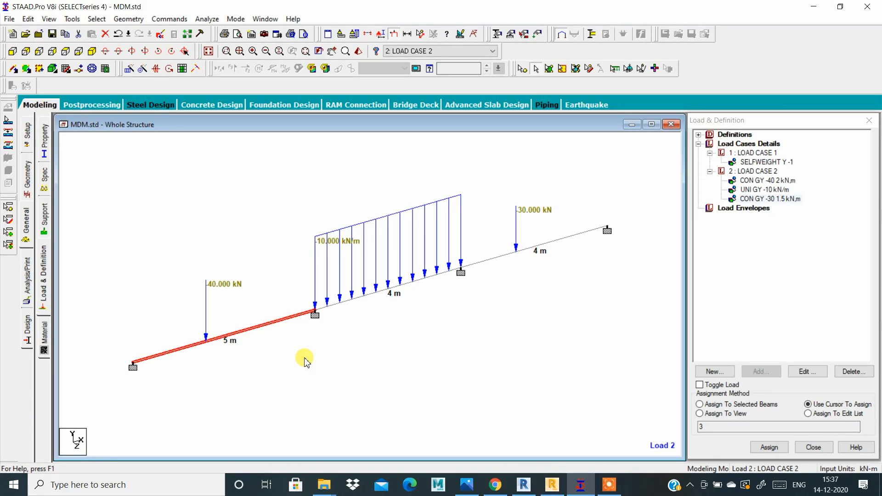
left_click(304, 361)
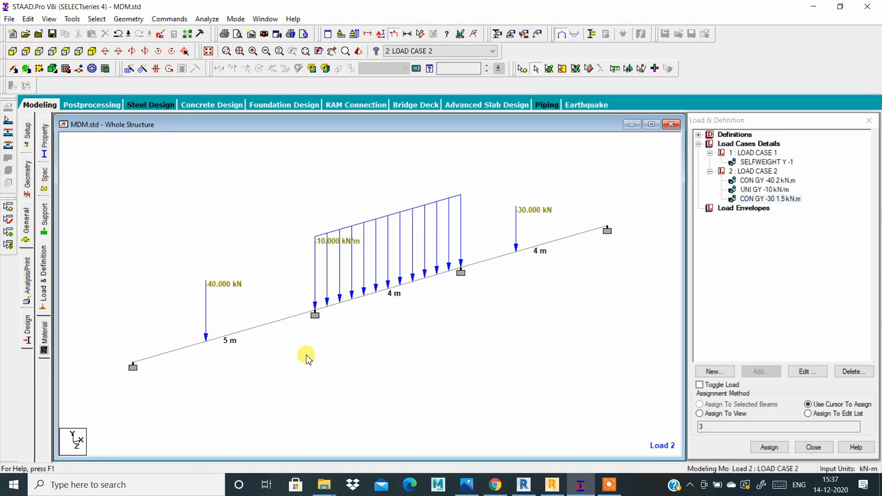
left_click(211, 341)
- Review the load items of load case 2 and compare them with the beam figure in Photos
left_click(753, 199)
left_click(757, 189)
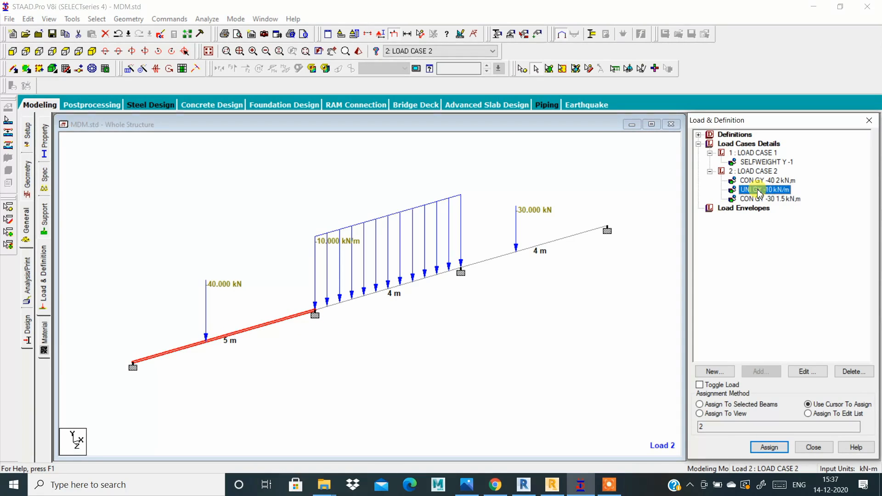
left_click(752, 182)
left_click(510, 325)
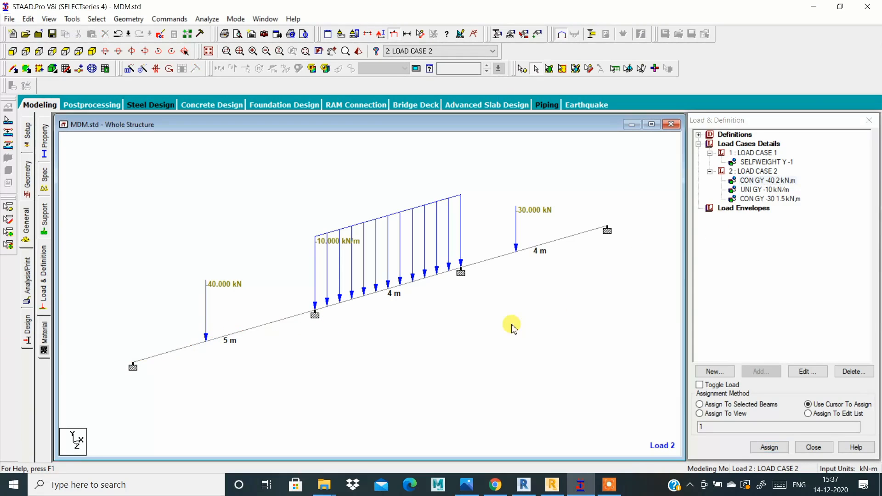
left_click(466, 485)
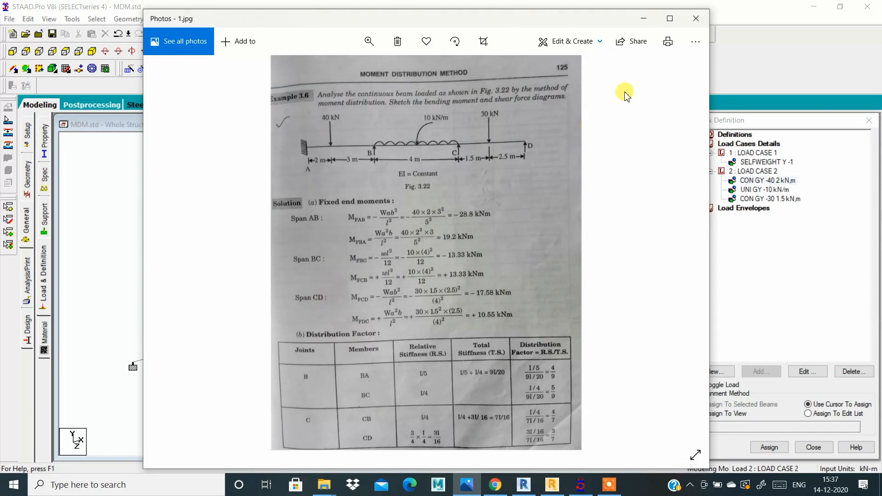
left_click(643, 18)
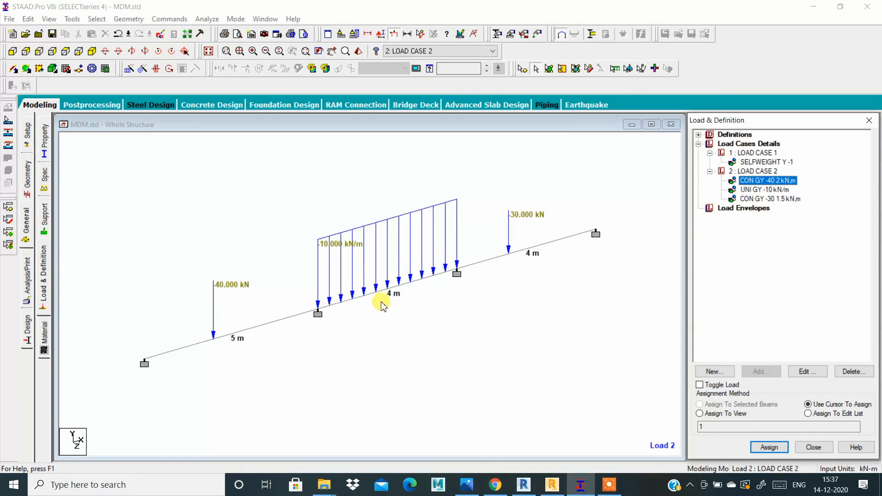
left_click(758, 190)
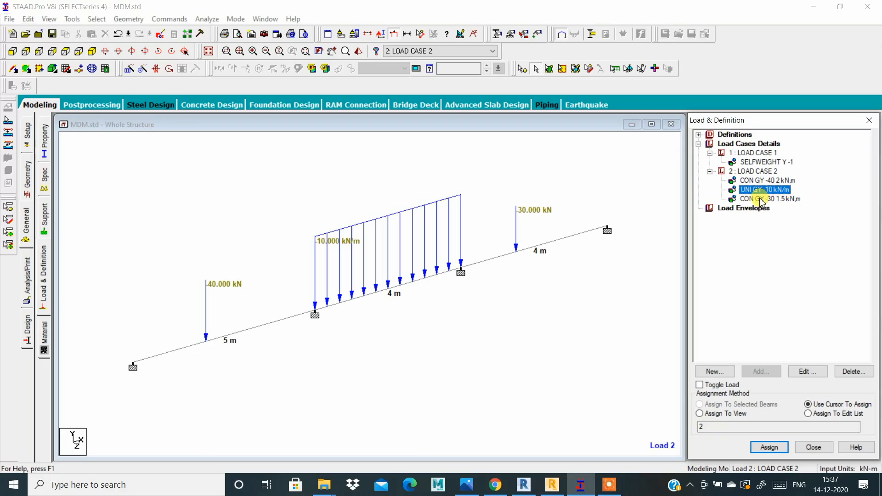
left_click(761, 199)
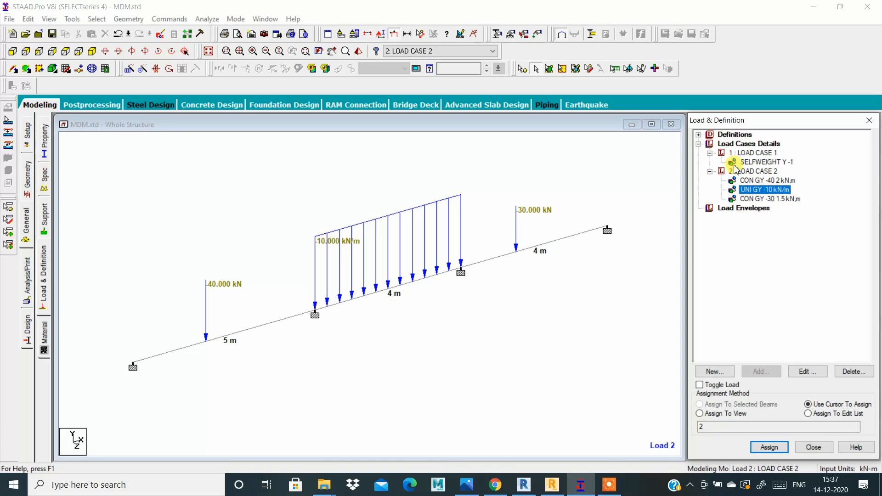
- Define normal load combination 3 from load cases 1 and 2 with a factor of 1.5 each
left_click(730, 145)
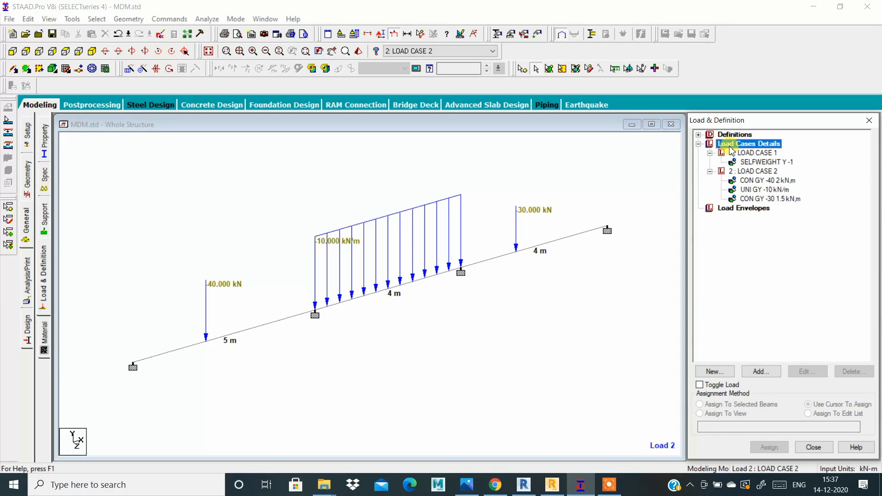
left_click(760, 371)
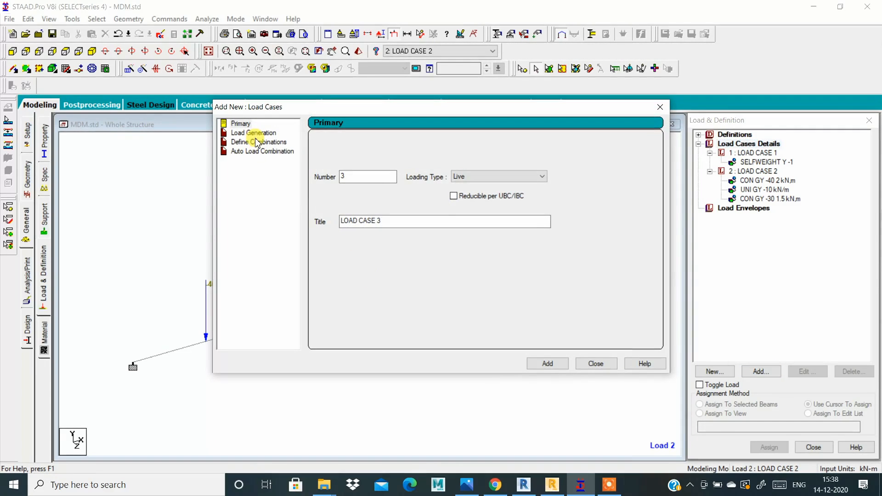
left_click(256, 142)
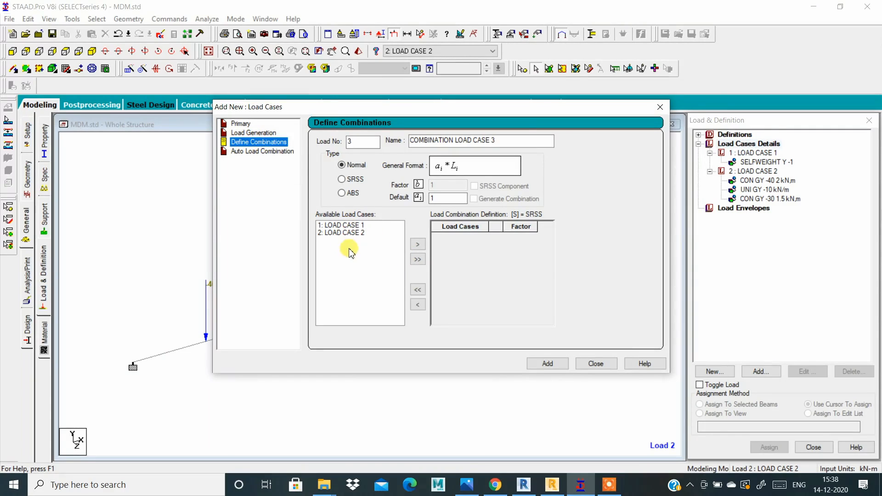
left_click(417, 260)
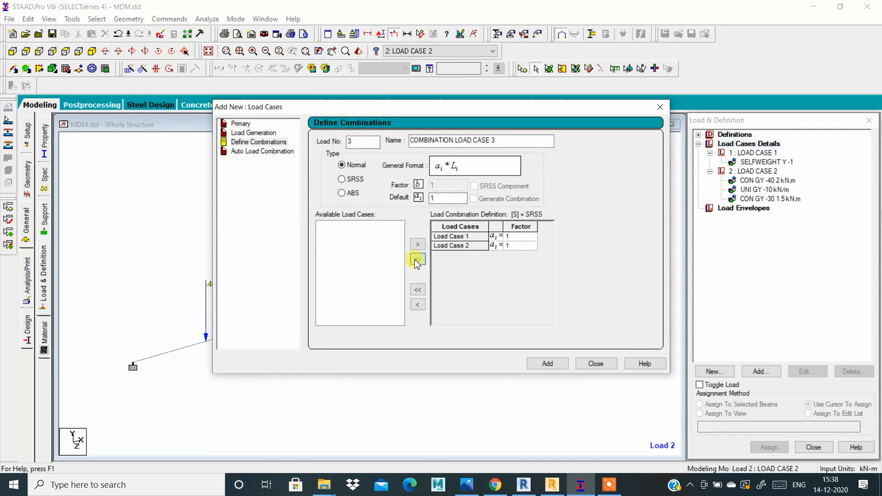
left_click(524, 238)
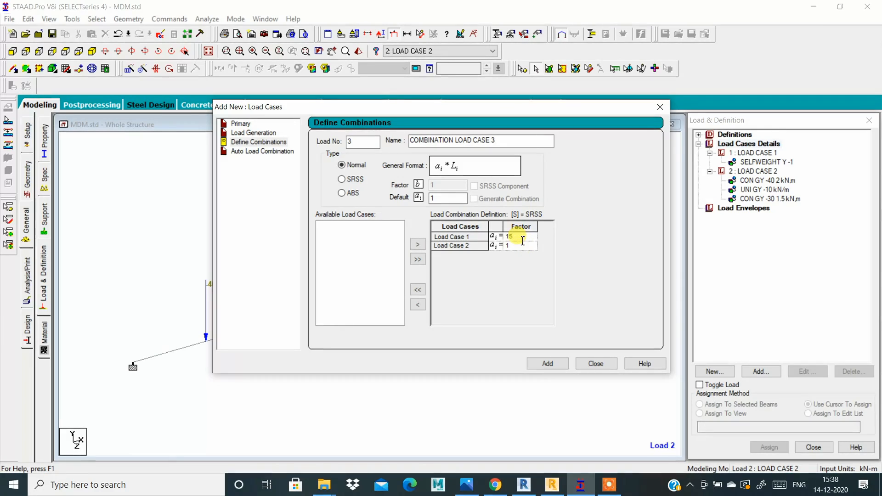
type(".5")
left_click(524, 246)
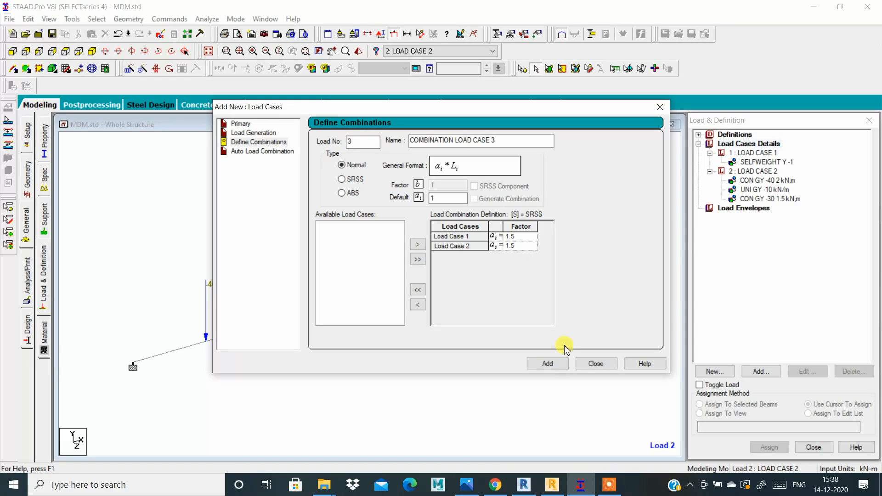
left_click(558, 367)
left_click(593, 364)
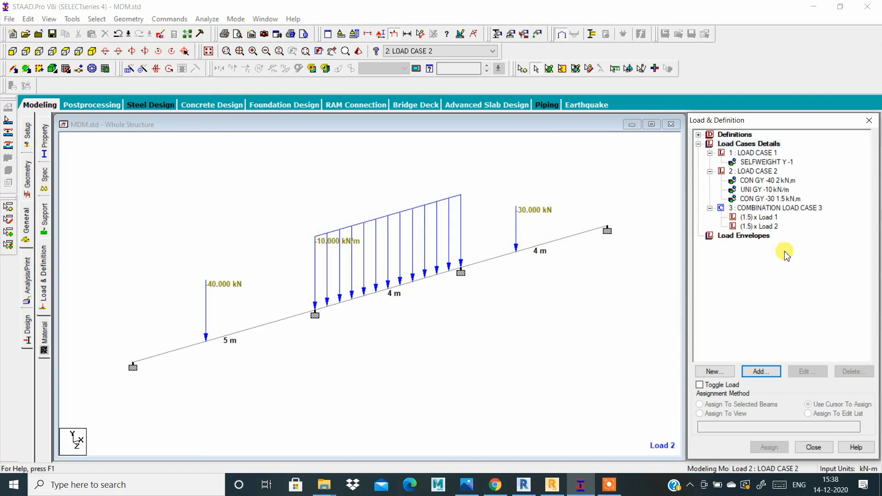
- Compare the factored loads of combination load case 3 with the member loads of load case 2
left_click(772, 226)
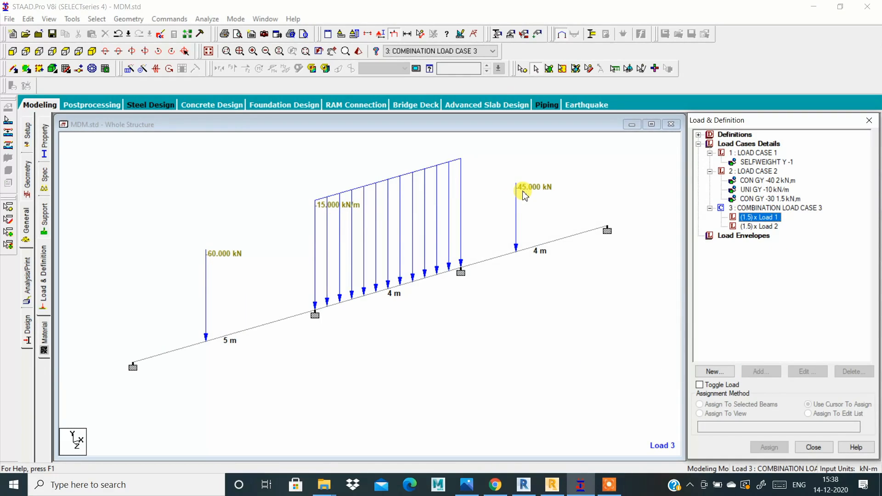
left_click(747, 228)
left_click(757, 179)
left_click(757, 191)
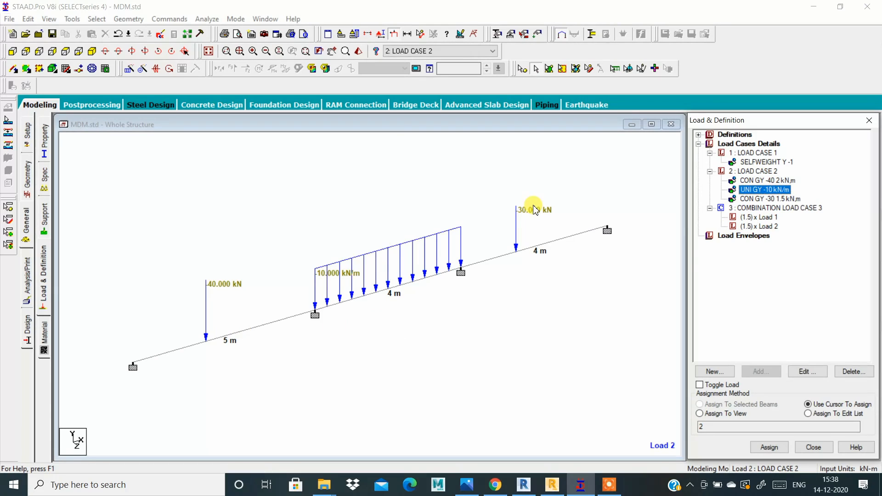
- Add a Perform Analysis command with the All print option
left_click(28, 289)
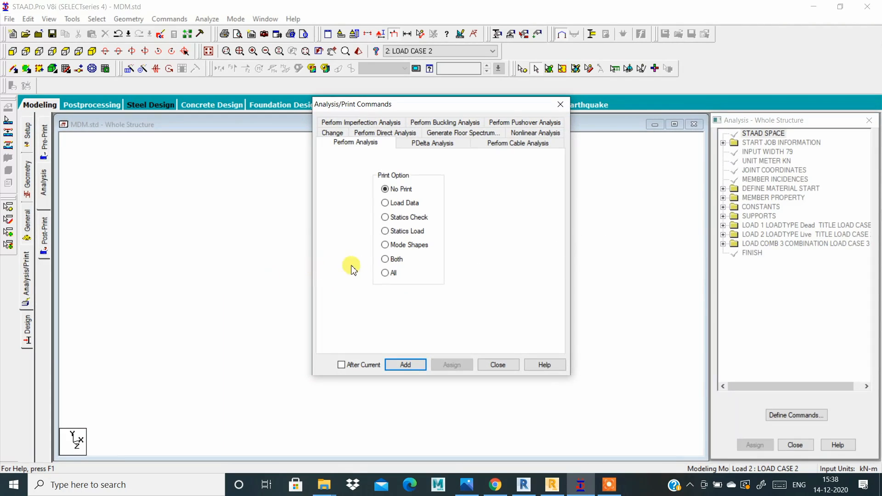
left_click(385, 273)
left_click(405, 364)
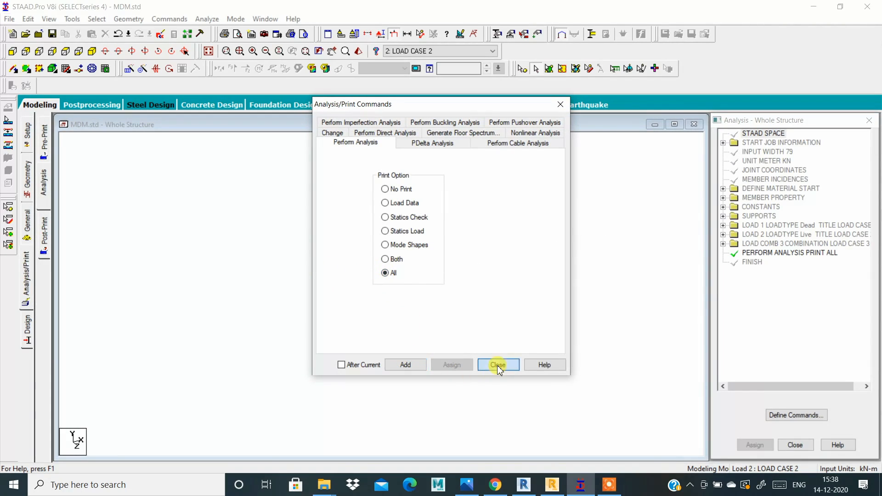
- Run the structural analysis and examine the warning in its output file
left_click(499, 365)
left_click(206, 19)
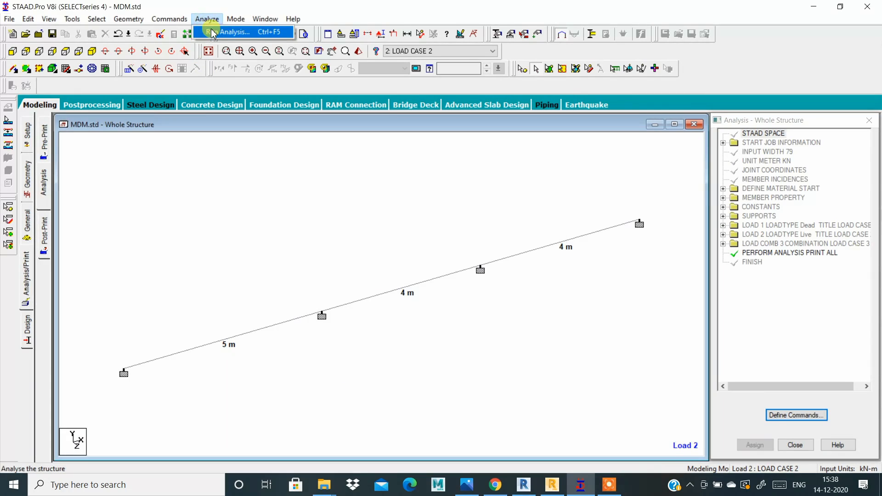
left_click(213, 33)
left_click(375, 257)
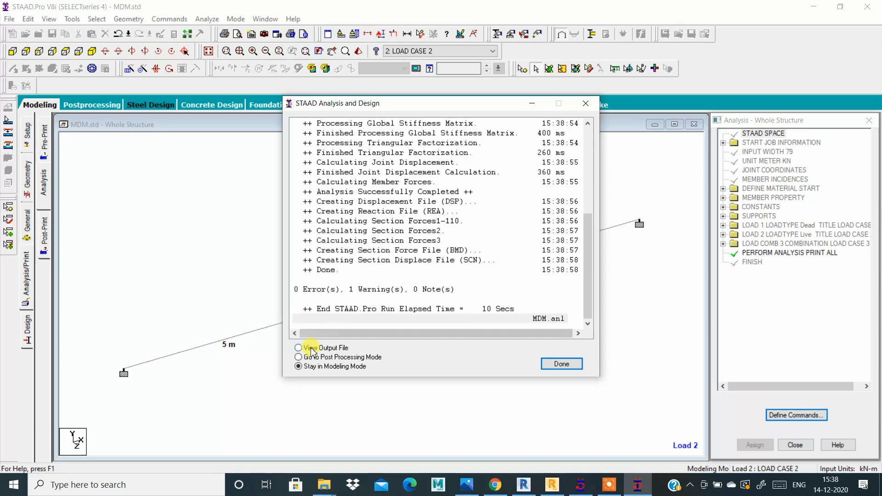
left_click(561, 364)
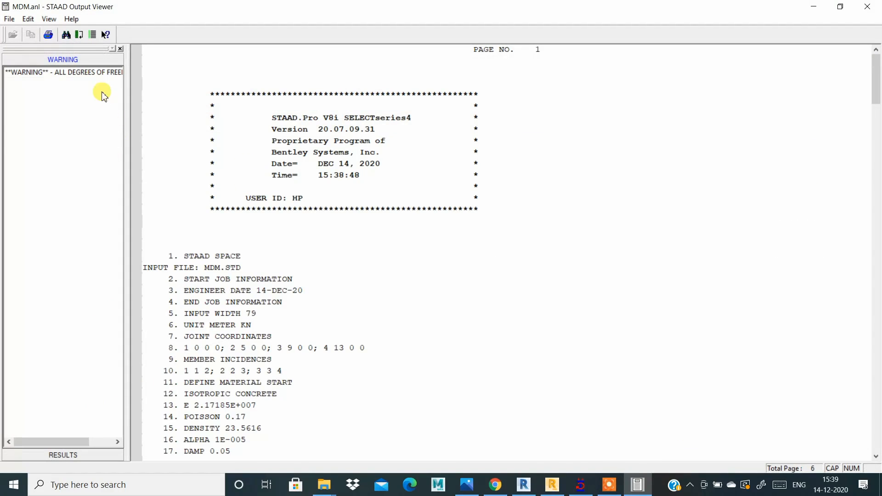
left_click(96, 77)
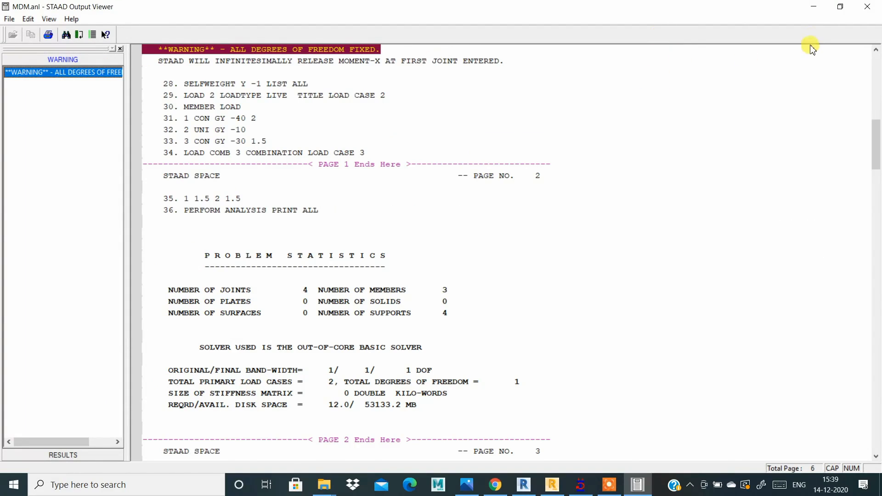
left_click(813, 7)
- Compare the modelled spans with the Example 3.6 beam figure and fixed end moments in Photos
left_click(305, 362)
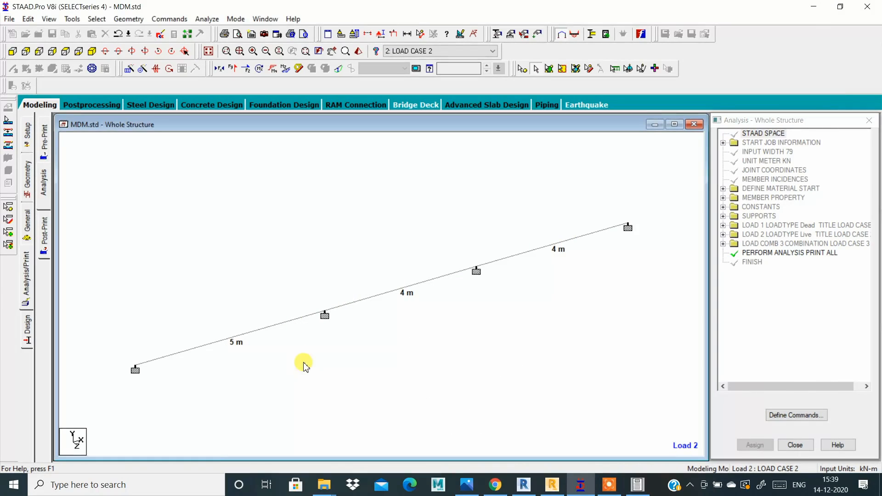
left_click(274, 326)
left_click(372, 298)
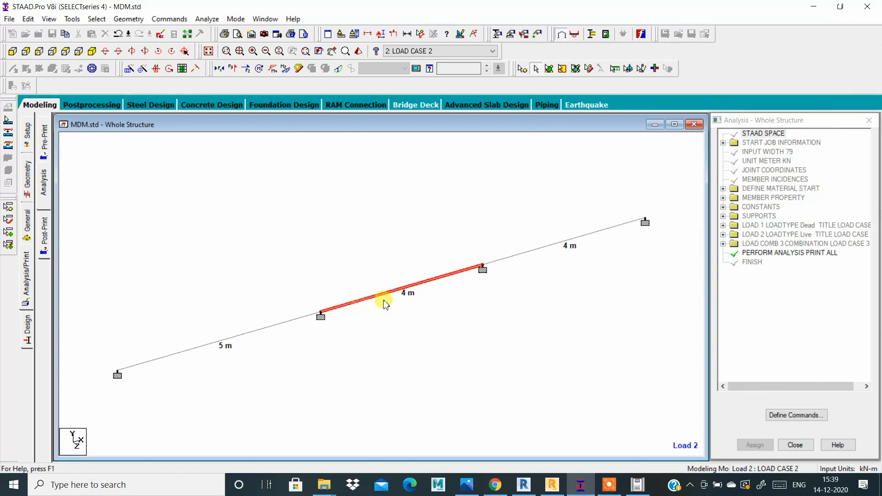
left_click(495, 265)
left_click(445, 312)
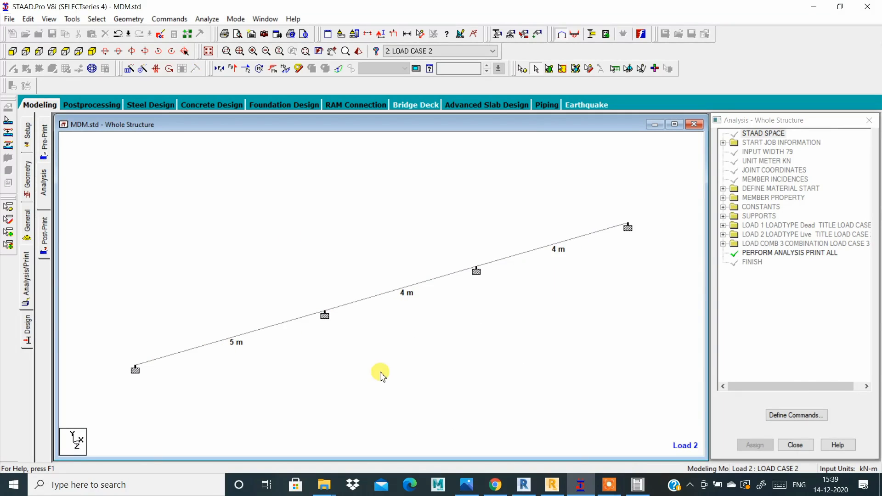
left_click(467, 483)
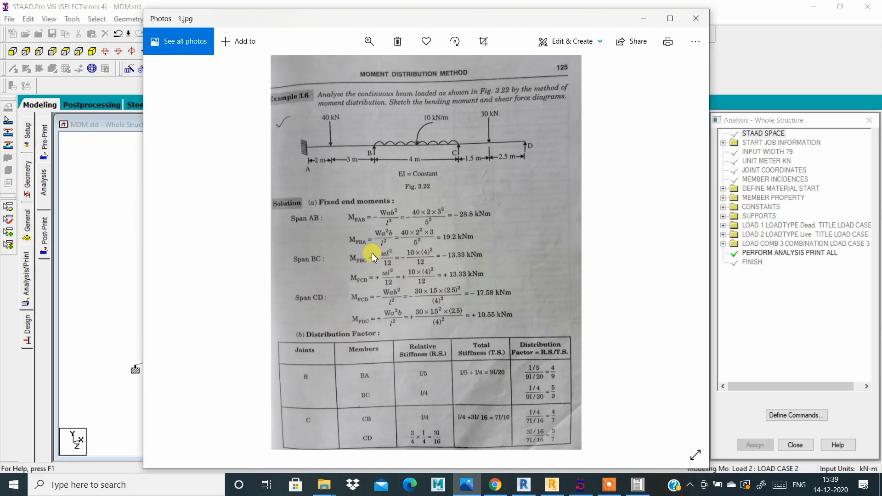
left_click(644, 19)
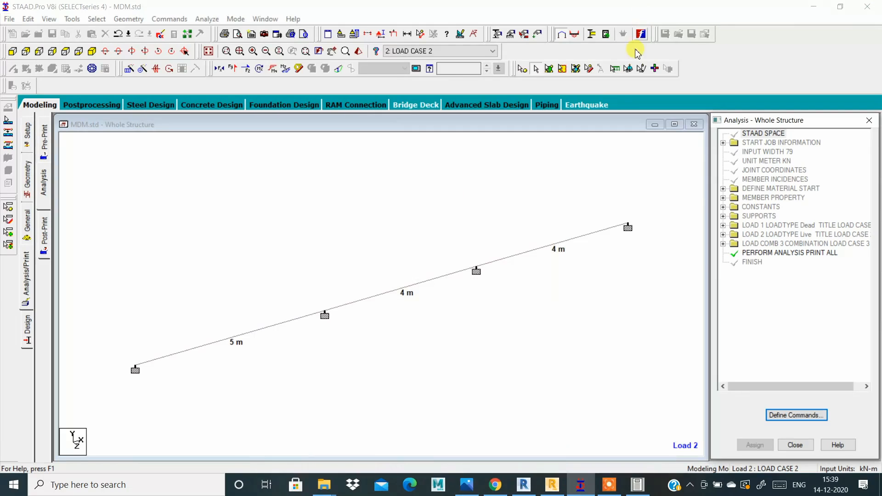
- Open the postprocessing results for load cases 1, 2 and combination 3 with the structure view maximized
left_click(673, 124)
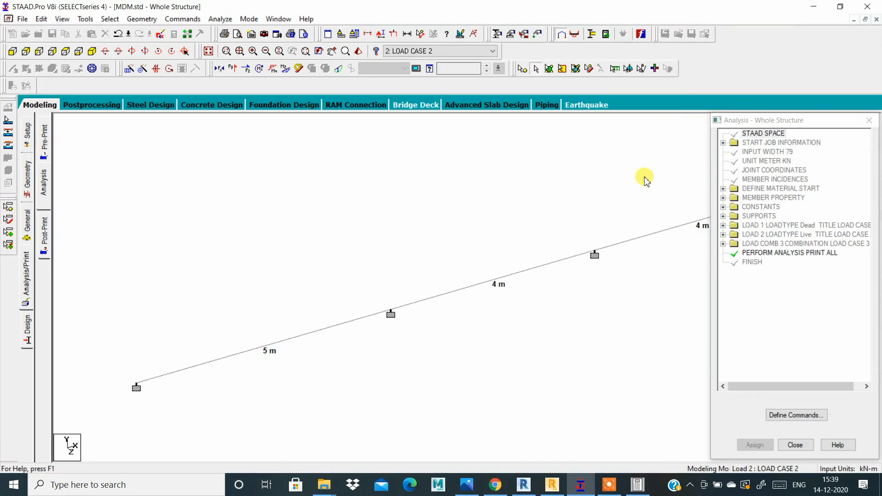
left_click(869, 121)
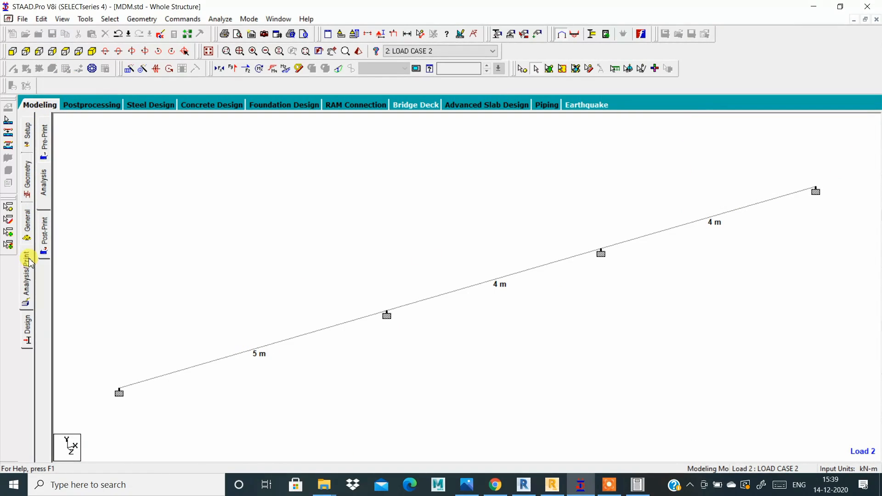
left_click(81, 107)
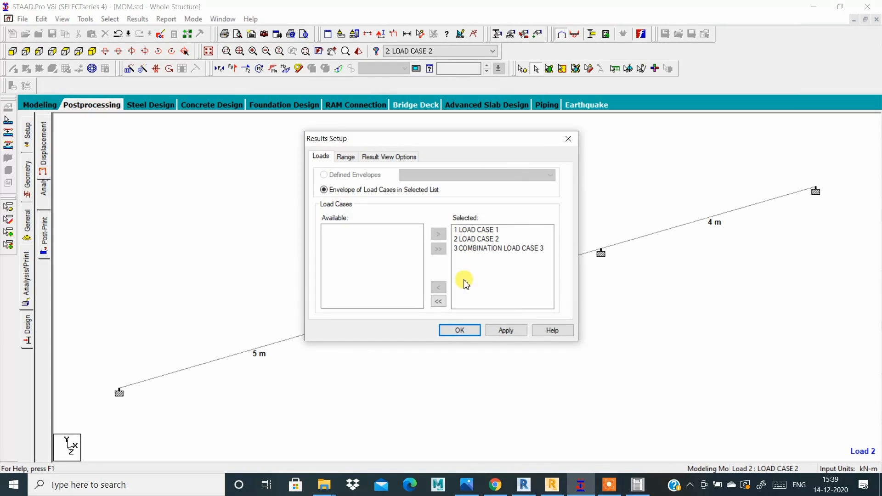
left_click(472, 244)
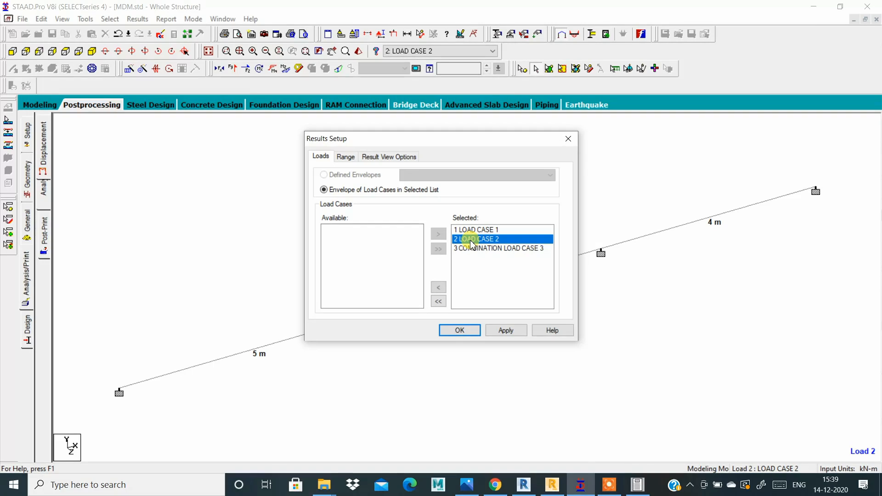
left_click(458, 331)
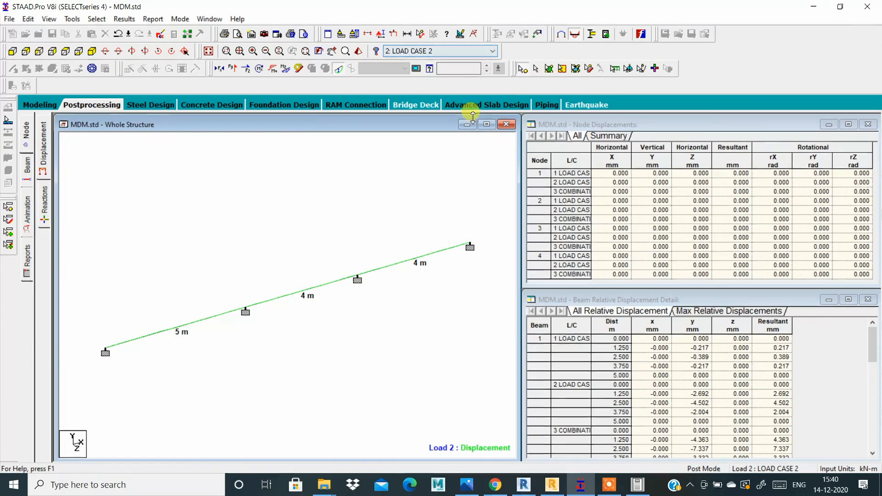
left_click(486, 124)
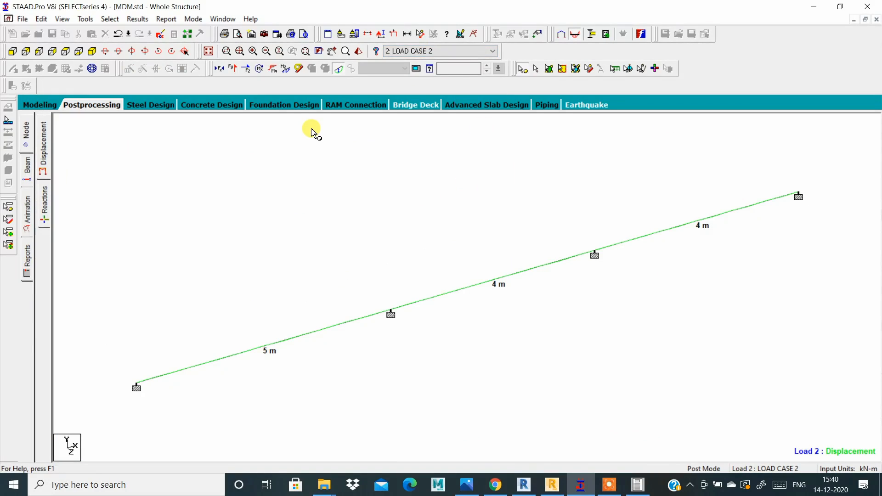
- Replace the displacement diagram with the Bending Z diagram for load case 2 and enlarge its scale
left_click(339, 69)
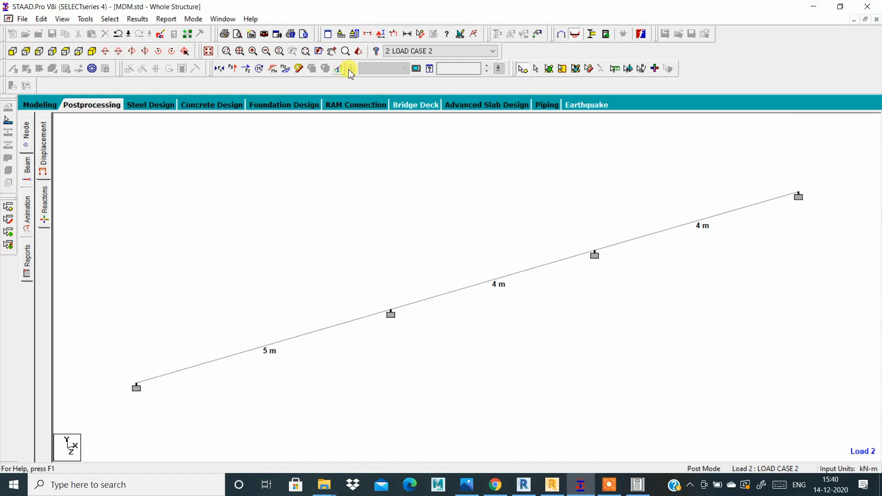
left_click(283, 72)
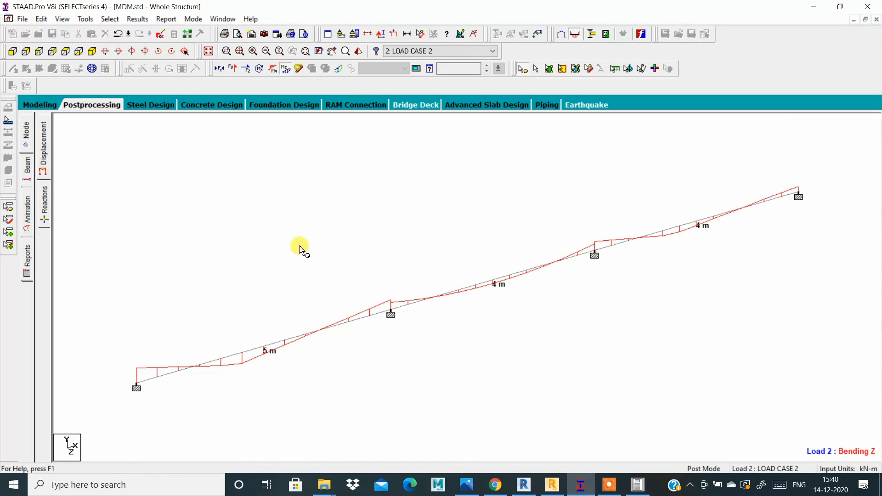
scroll(387, 353, "up", 1)
scroll(384, 356, "down", 3)
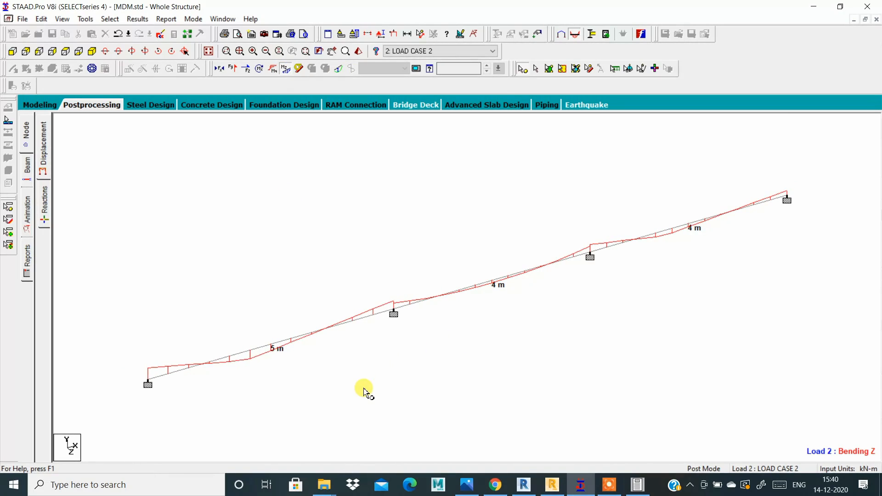
scroll(364, 389, "up", 5, "ctrl")
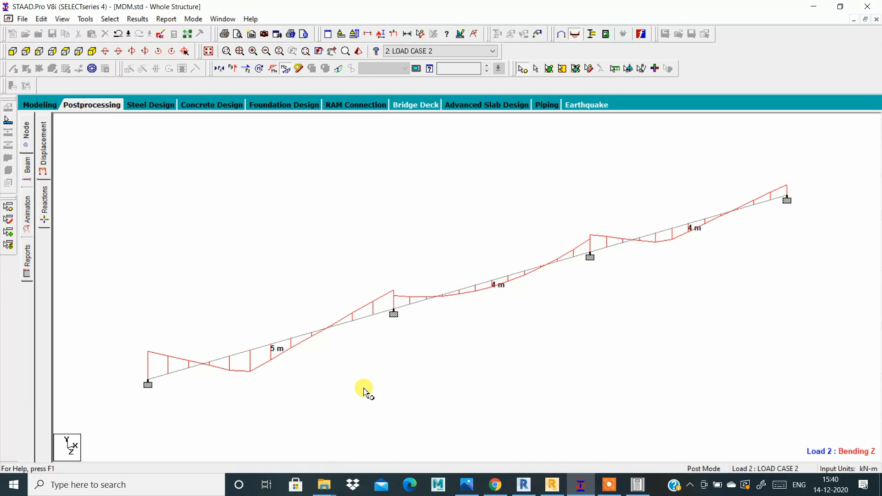
scroll(371, 397, "up", 1)
scroll(371, 397, "up", 1)
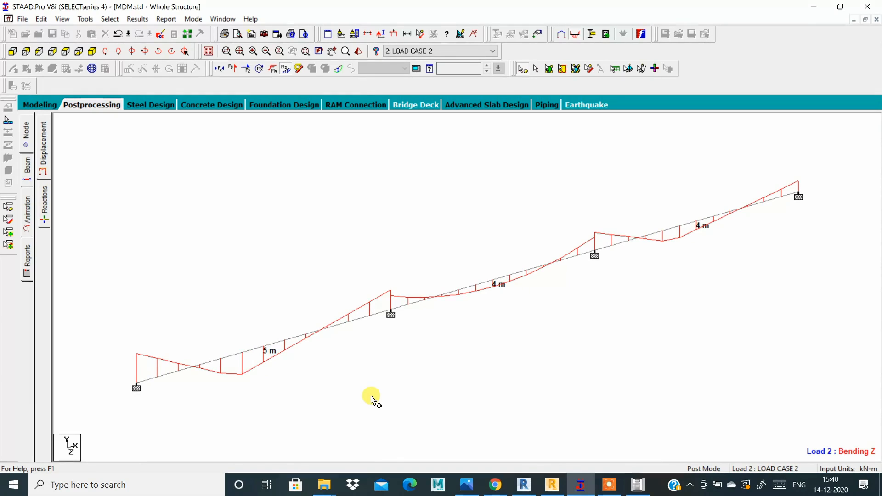
- Annotate the bending moment values at the ends of all beams
left_click(134, 19)
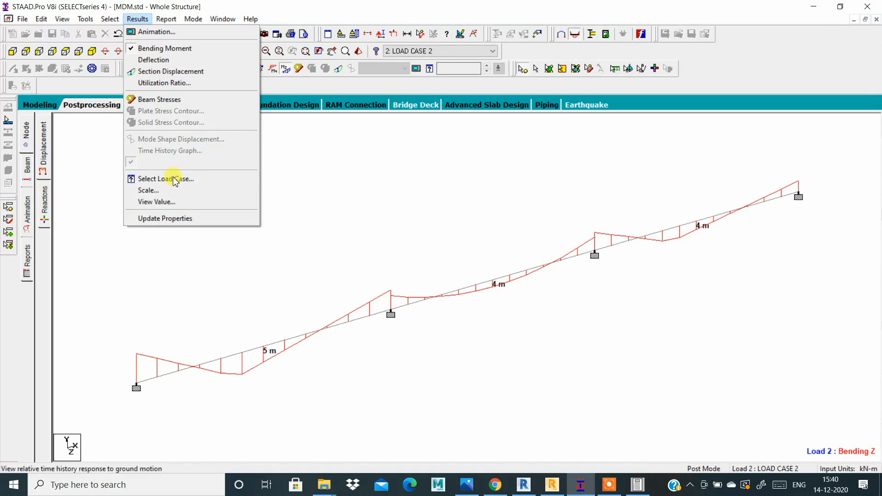
left_click(177, 207)
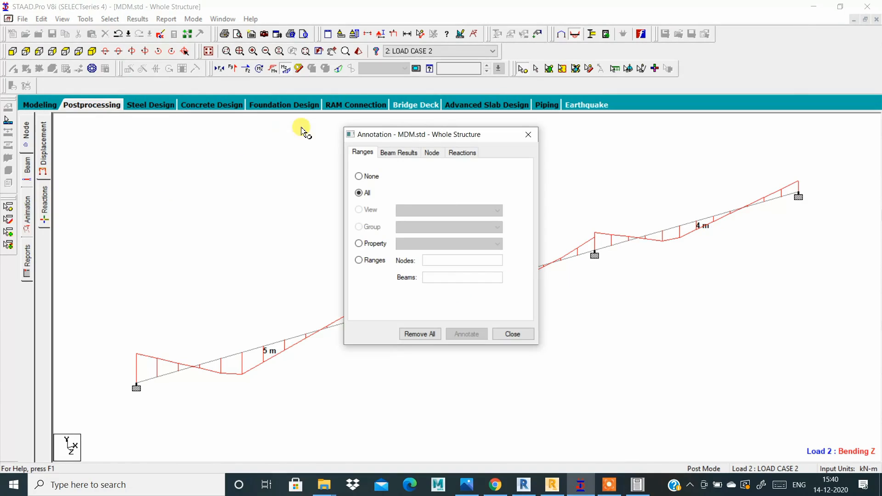
left_click(391, 156)
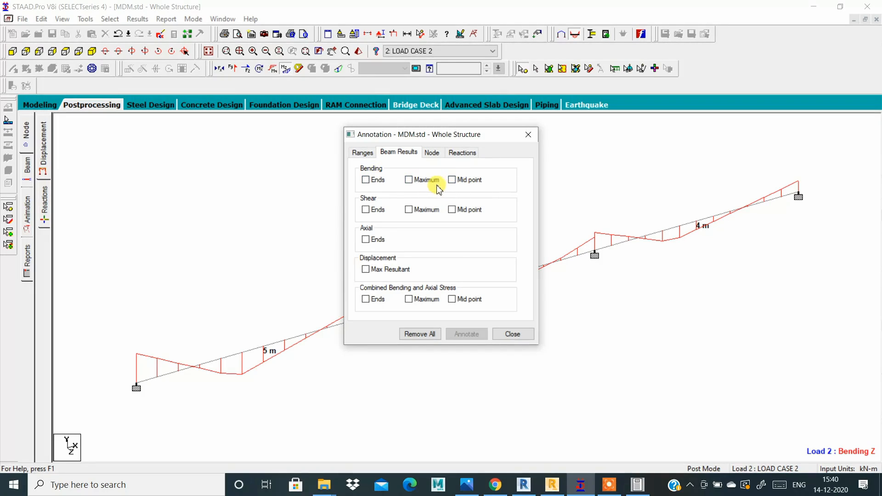
left_click(367, 181)
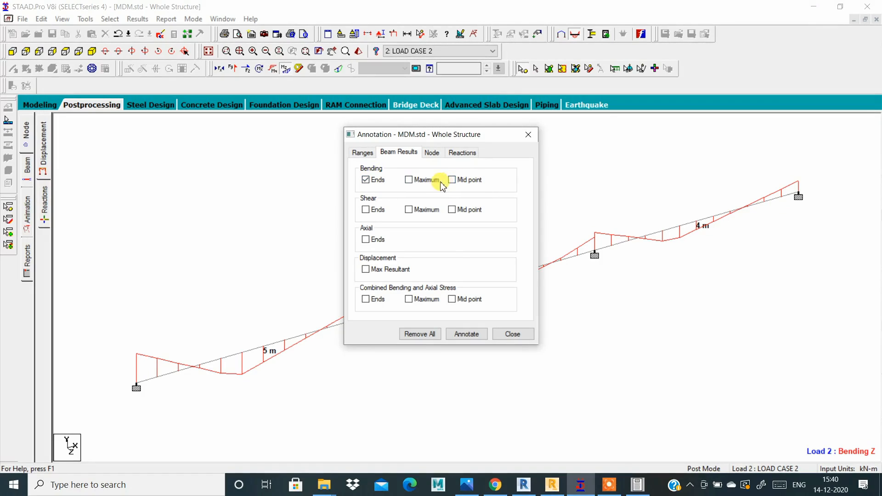
left_click(470, 335)
left_click(513, 334)
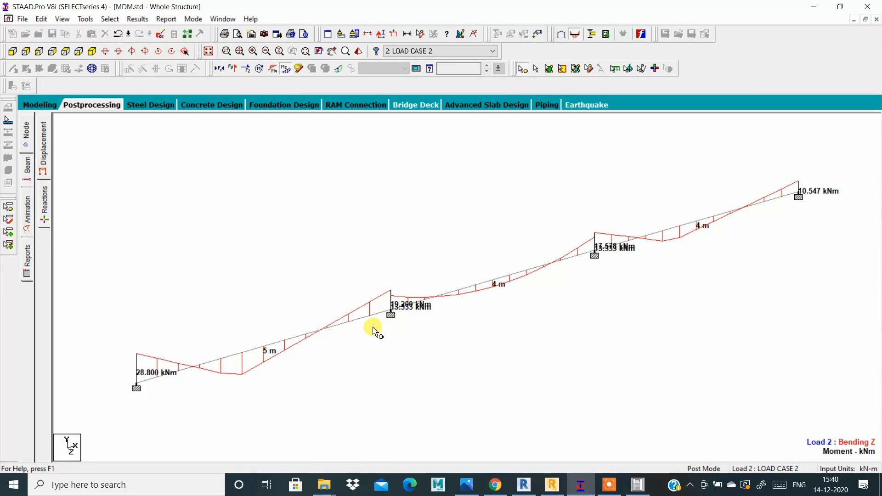
- Increase the bending moment diagram's scale until the overlapping end values at the inner supports are separated
key("9")
key("9")
key("9")
key("9")
key("9")
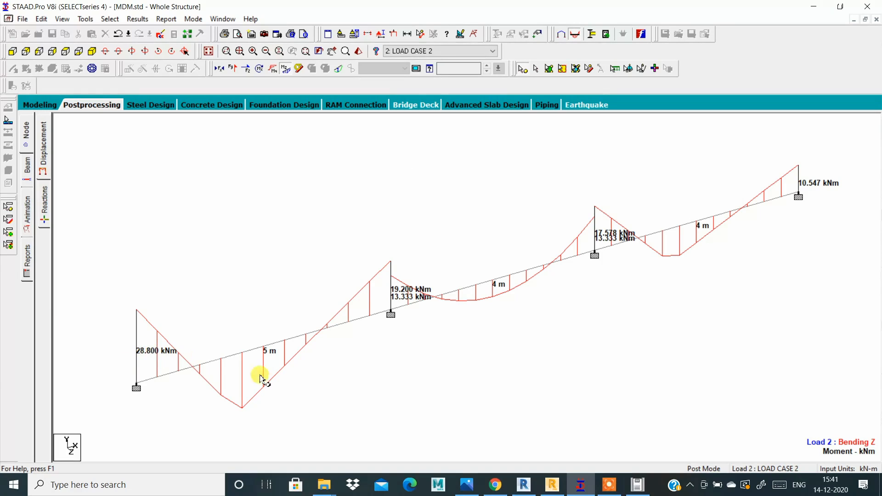
- Compare the annotated end moments with the textbook's fixed end moments in Photos
left_click(464, 486)
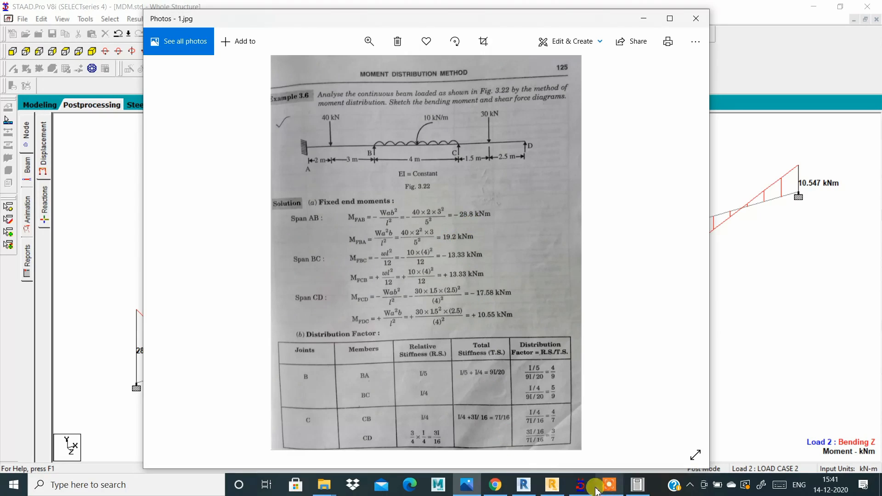
left_click(580, 484)
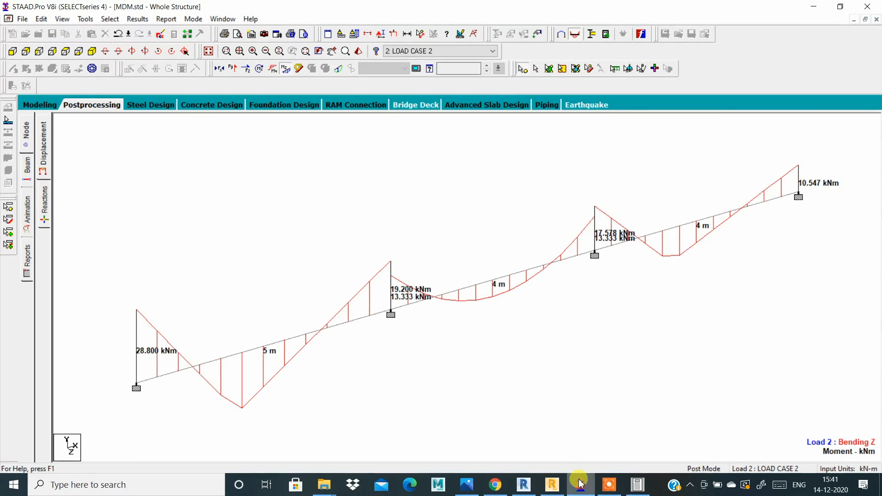
left_click(469, 485)
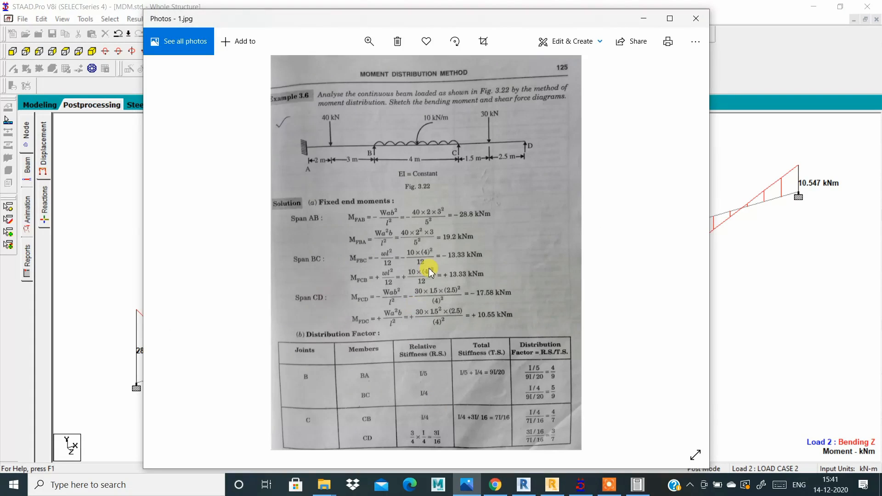
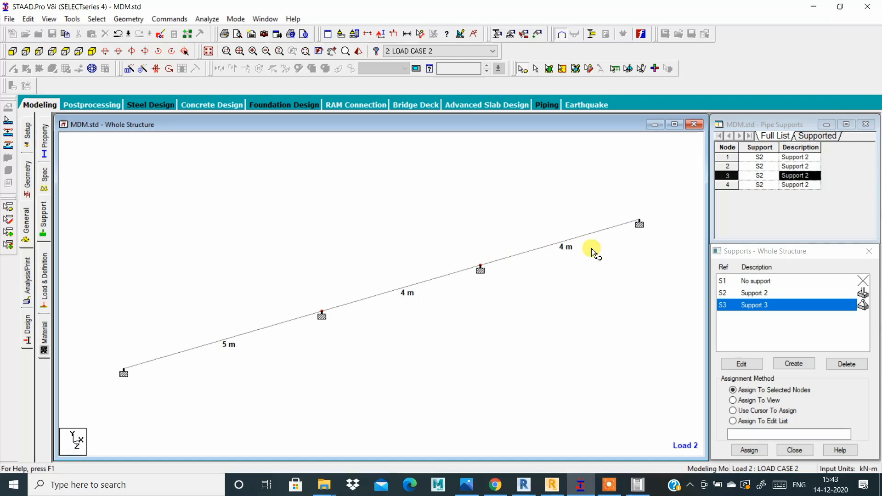
- Assign the pinned Support 3 to nodes 2, 3 and 4 of the beam
left_click(643, 221, "ctrl")
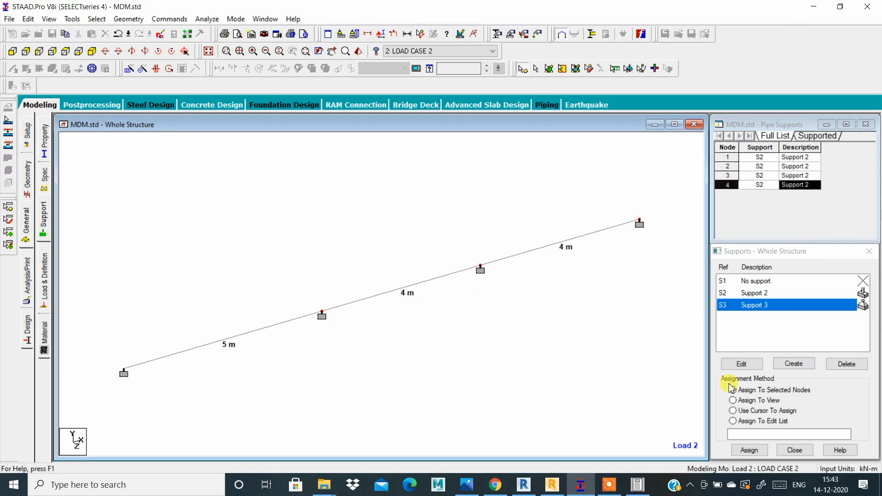
left_click(732, 389)
left_click(748, 450)
left_click(802, 383)
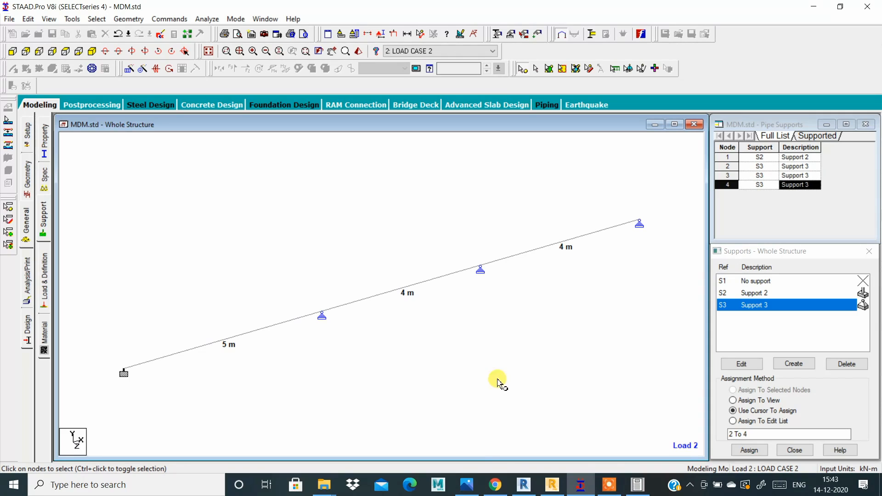
- Review the textbook's moment distribution table and final moments on the next page in Photos
left_click(466, 484)
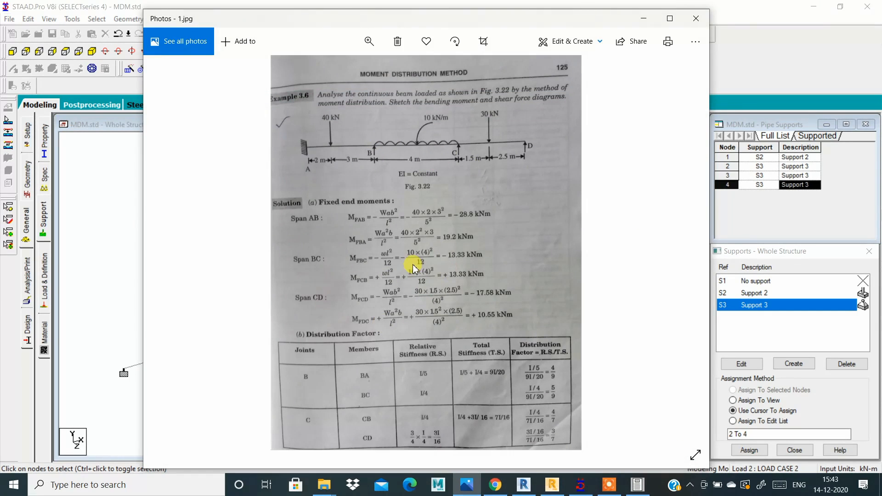
key("Right")
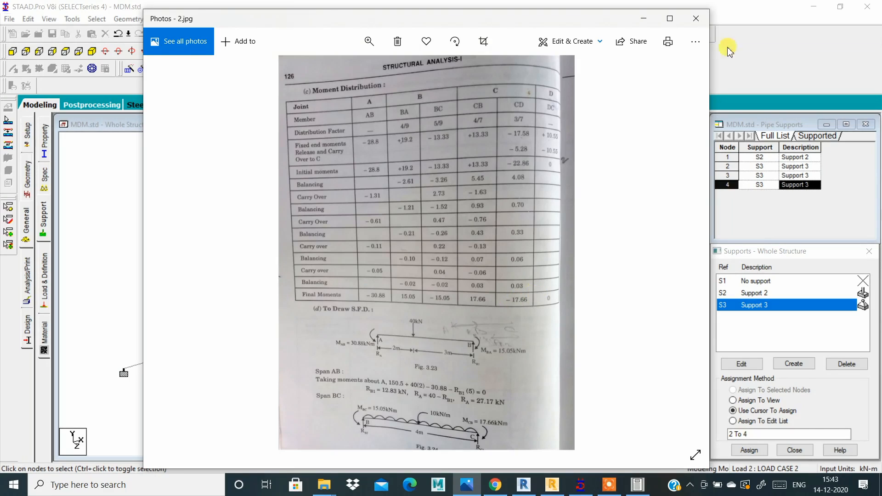
left_click(643, 19)
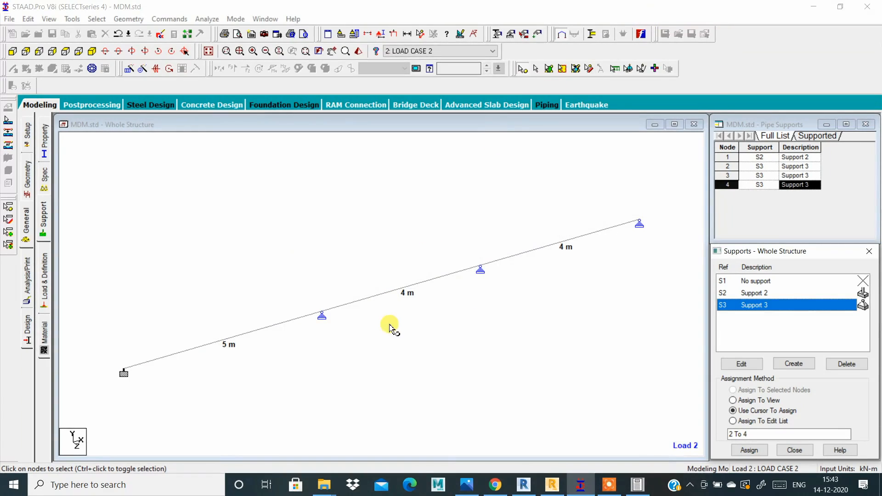
- Close the old analysis output file, save the modified structure and rerun the analysis, staying in modeling mode
left_click(206, 18)
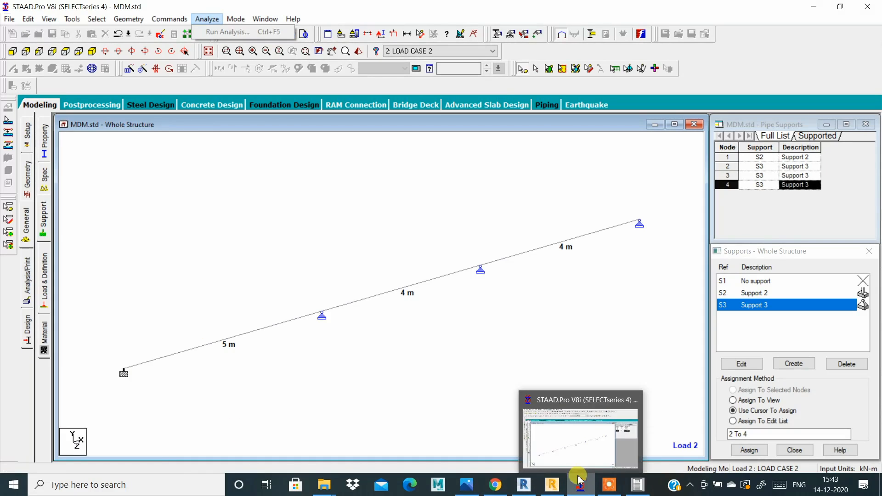
left_click(634, 484)
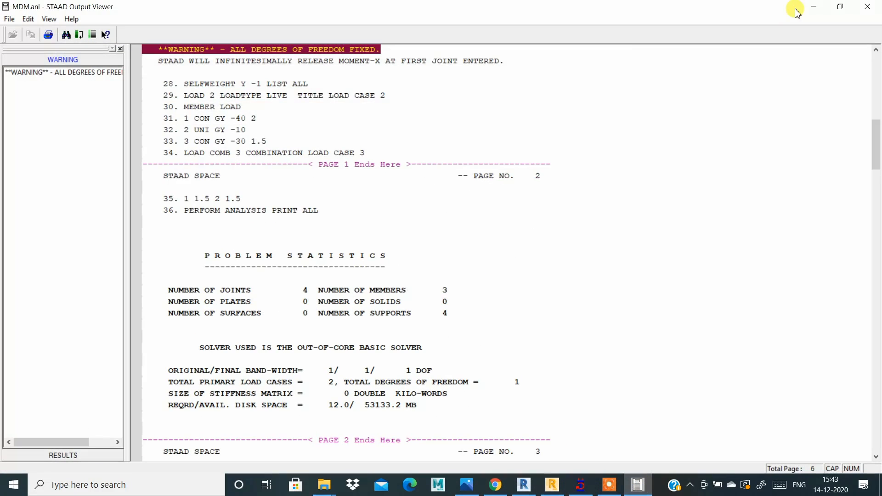
left_click(873, 5)
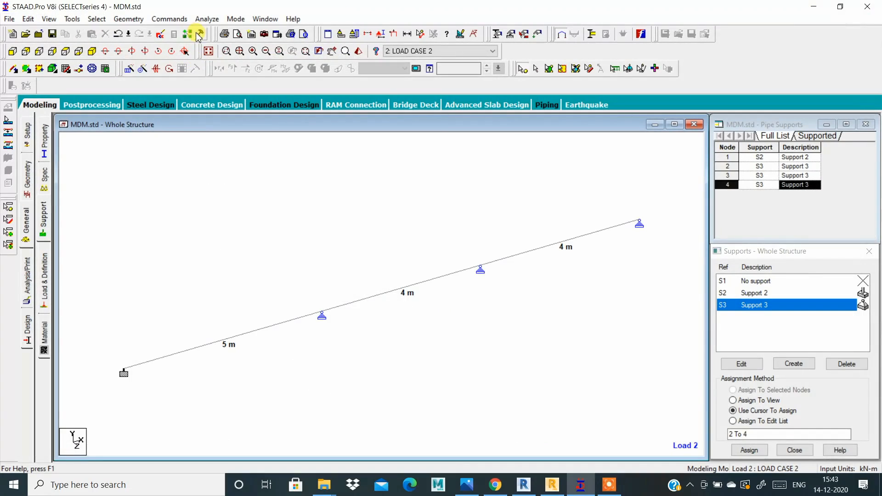
left_click(207, 18)
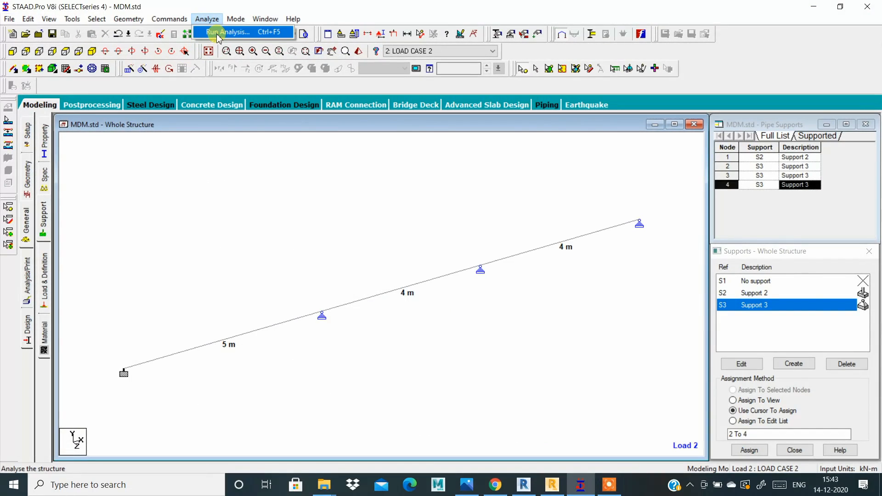
left_click(217, 32)
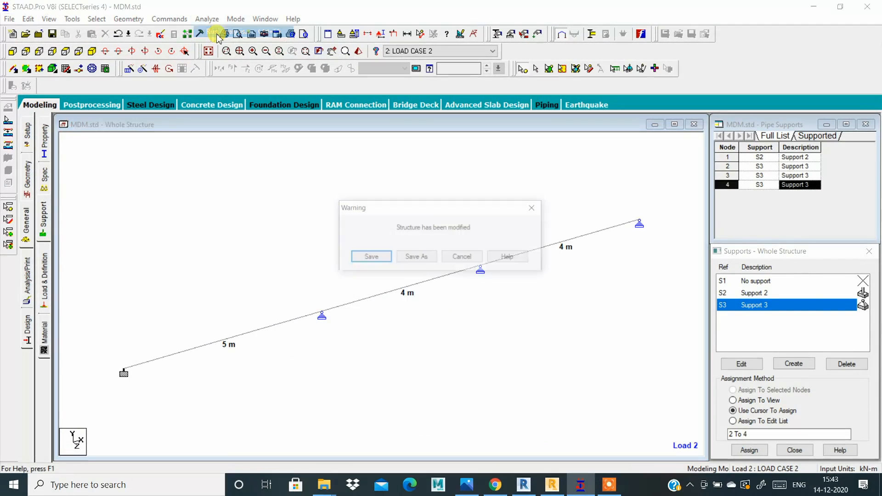
left_click(370, 257)
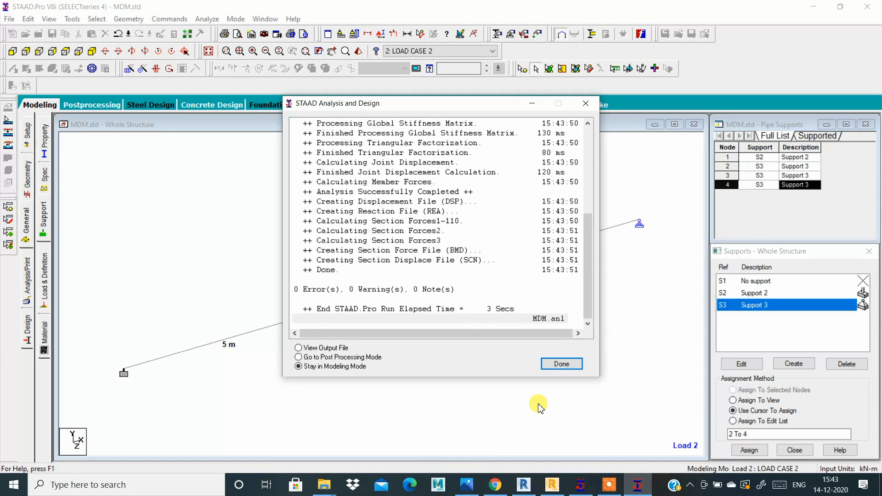
left_click(561, 364)
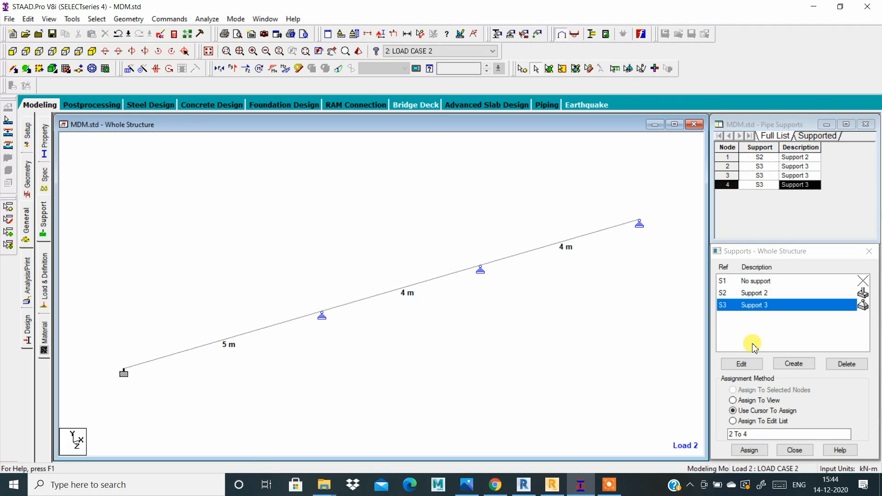
- Open the postprocessing results with all three load cases selected and display the Bending Z diagram for Load Case 2 in a maximized view
left_click(96, 106)
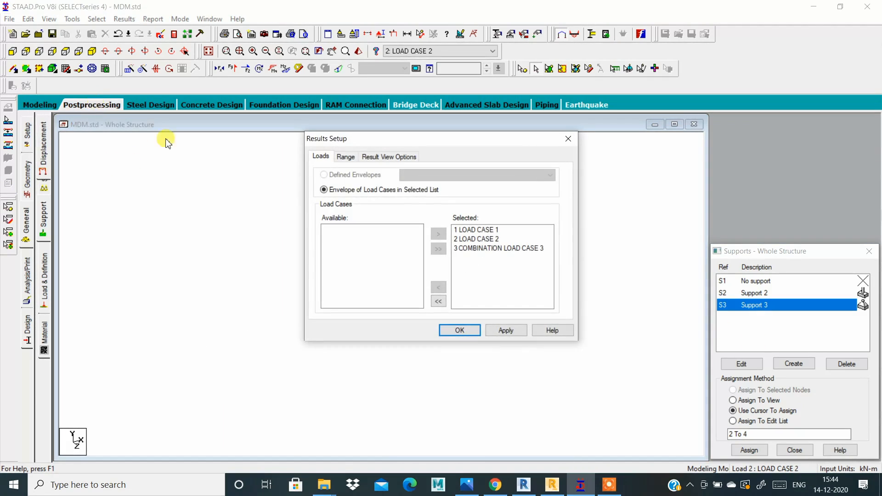
left_click(480, 240)
left_click(459, 330)
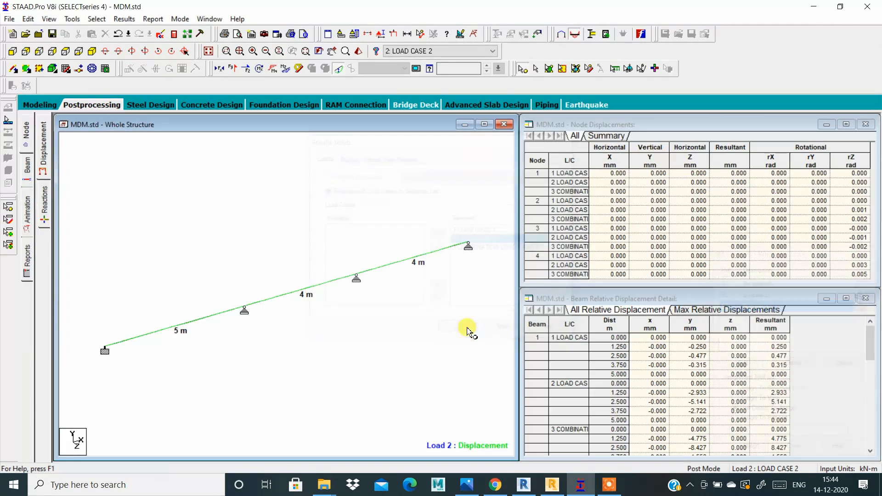
left_click(484, 124)
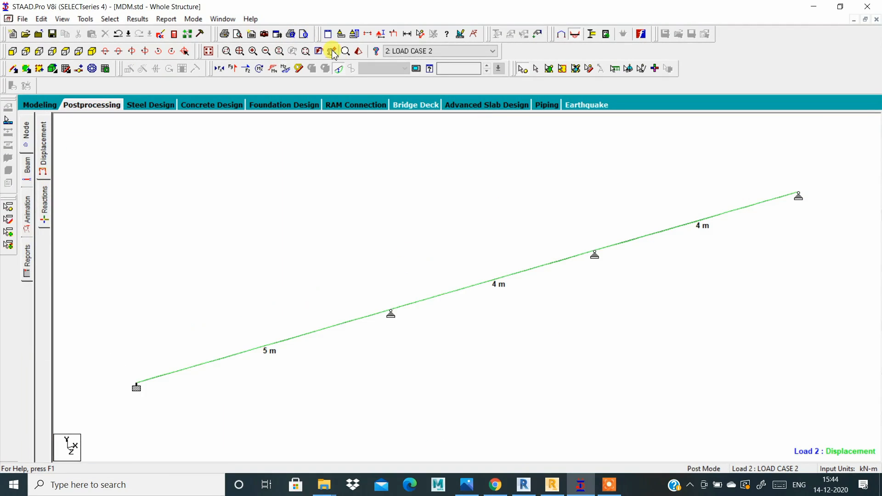
left_click(286, 68)
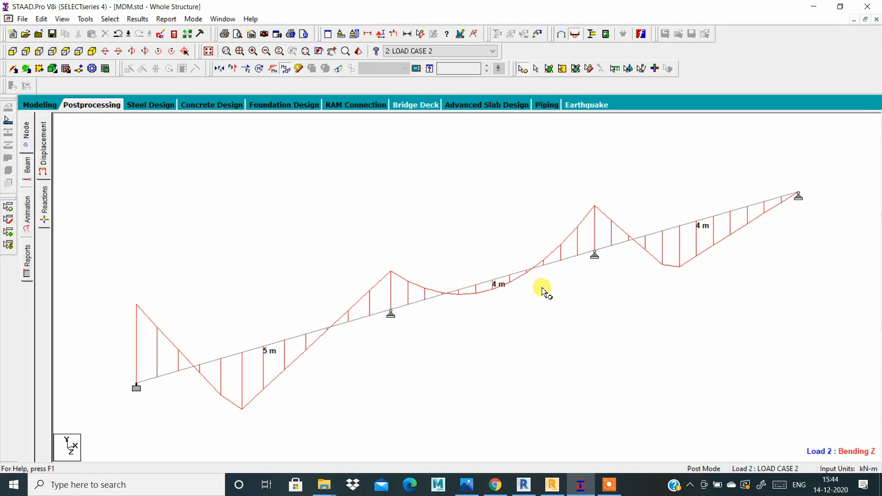
- Consult the textbook's final moments, and annotate the bending moment diagram with the bending values at the ends of all beams
left_click(466, 485)
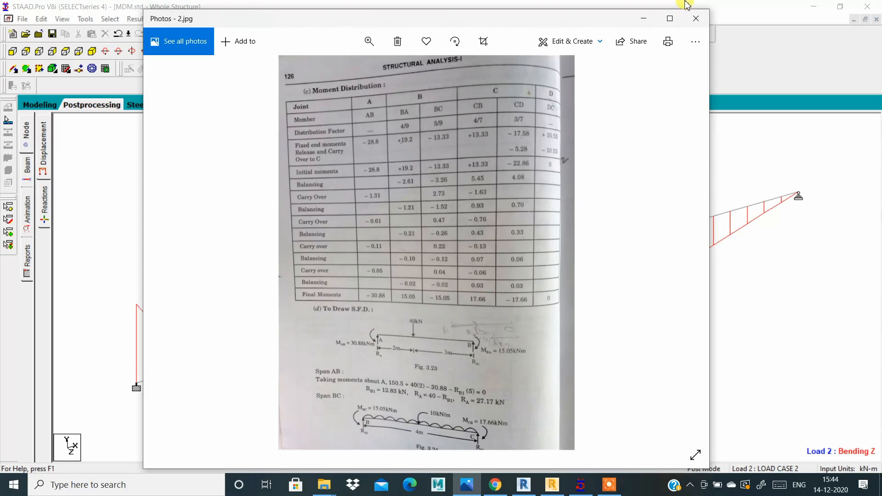
left_click(643, 19)
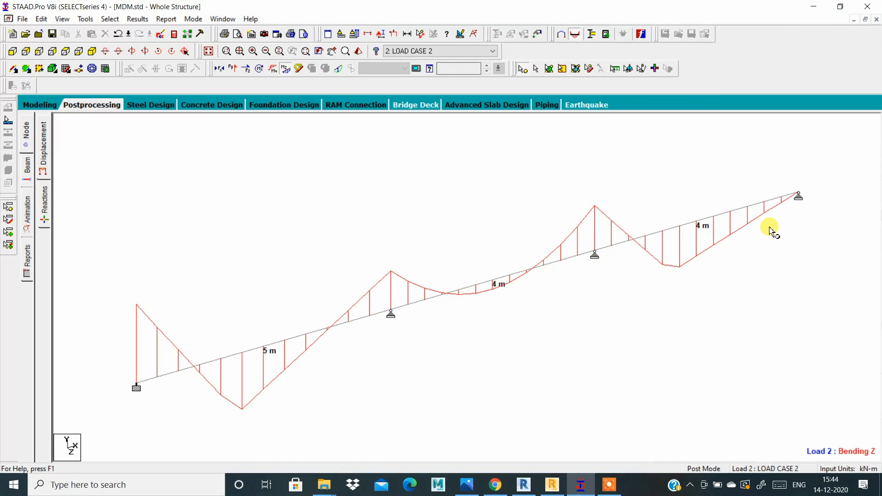
left_click(137, 18)
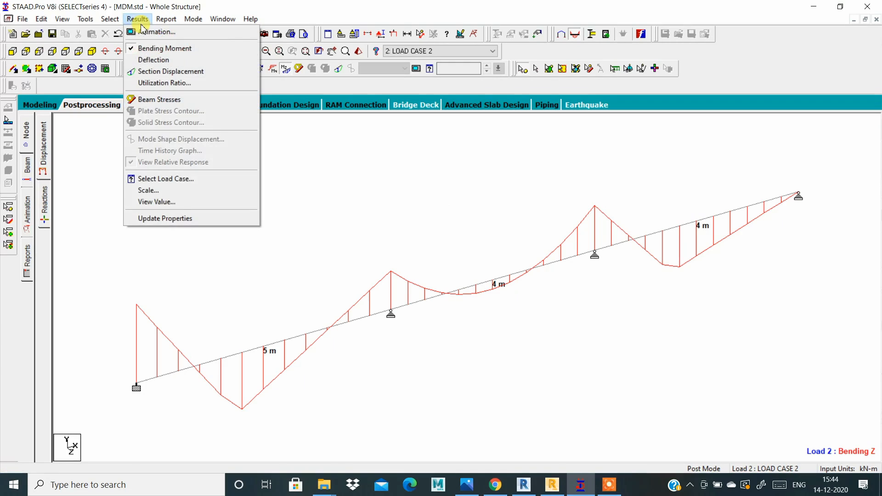
left_click(167, 203)
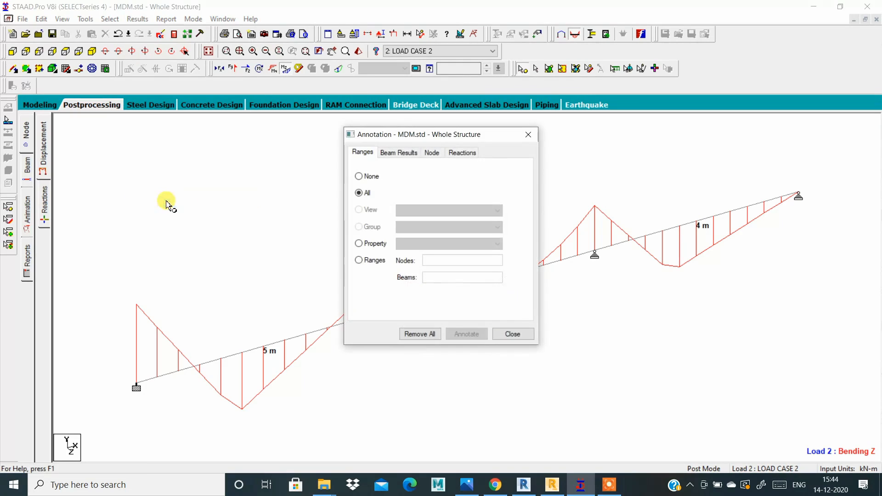
left_click(410, 157)
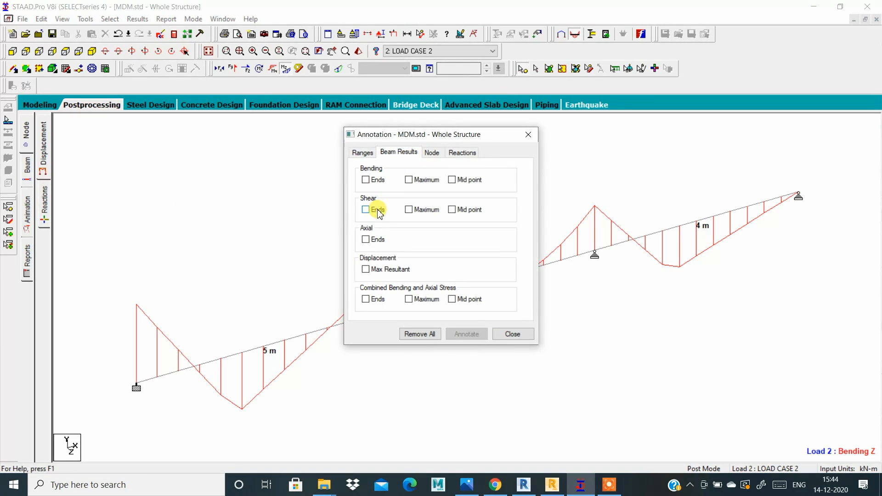
left_click(370, 181)
left_click(465, 334)
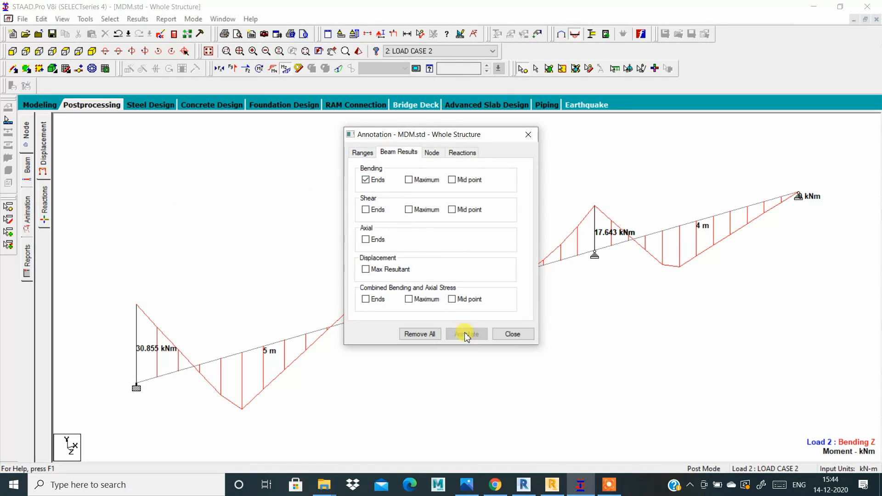
left_click(513, 334)
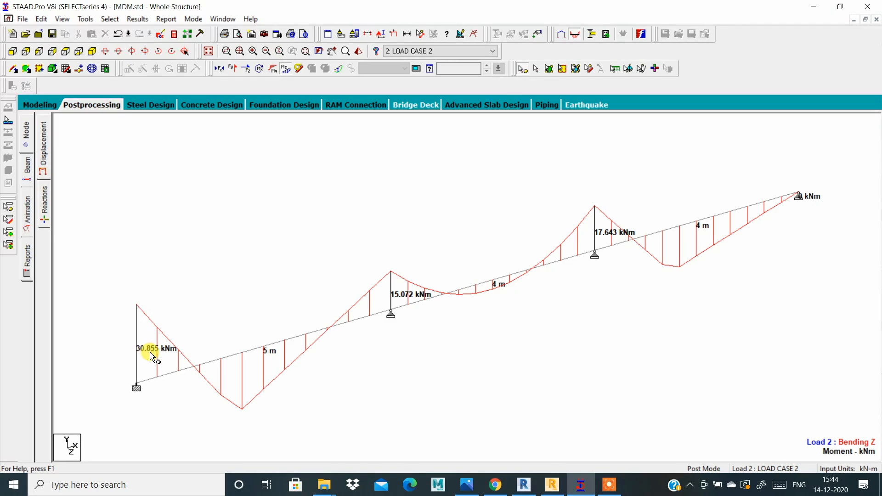
- Compare the annotated end moments with the final moments row of the textbook's moment distribution table in Photos
left_click(475, 487)
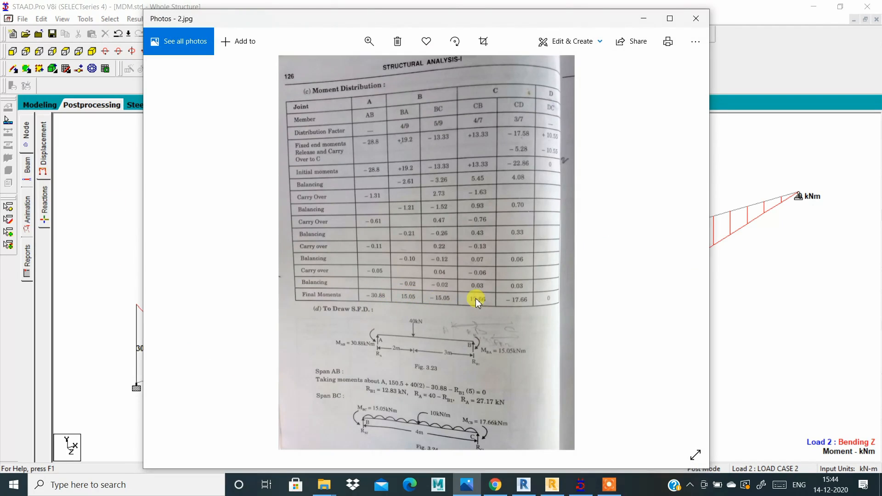
left_click(644, 18)
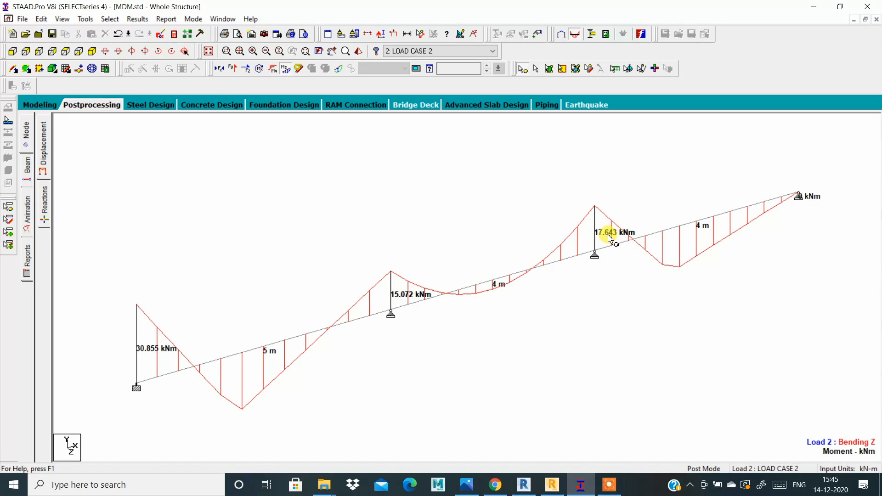
left_click(465, 488)
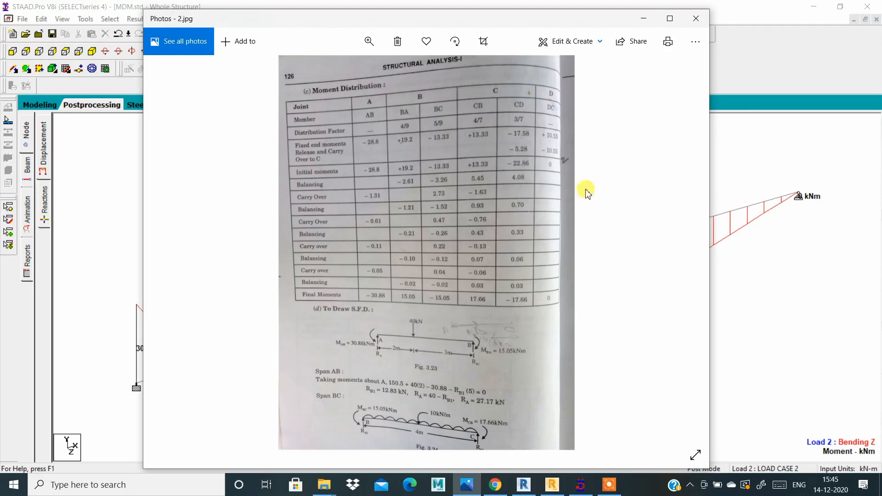
left_click(642, 19)
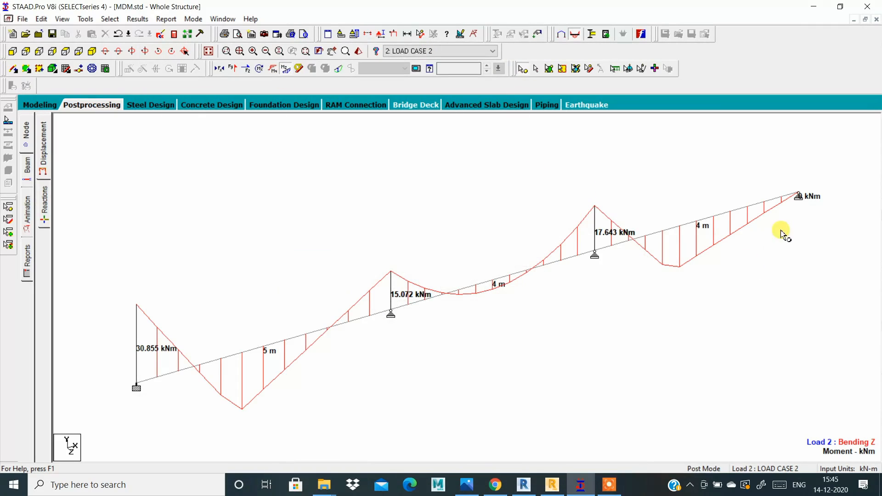
scroll(808, 196, "up", 4)
scroll(828, 193, "down", 3)
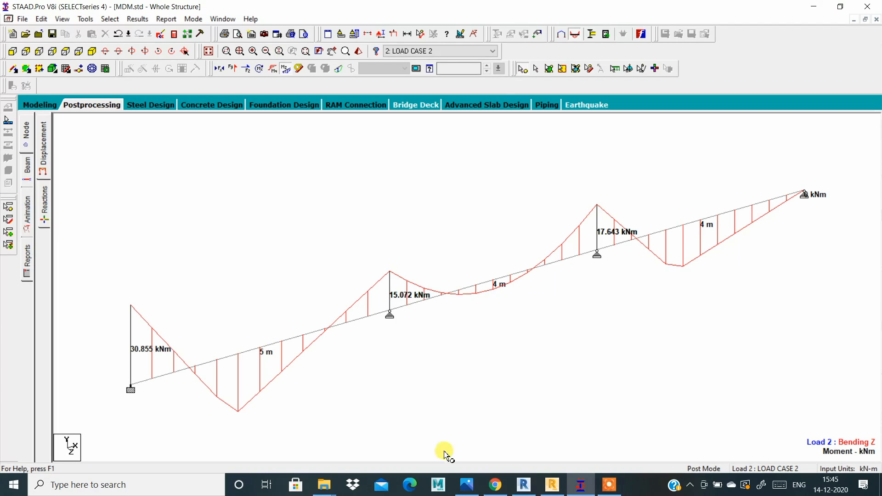
- Review the textbook's net positive moments, bending moment diagram and shear force diagram on the following pages in Photos
left_click(466, 484)
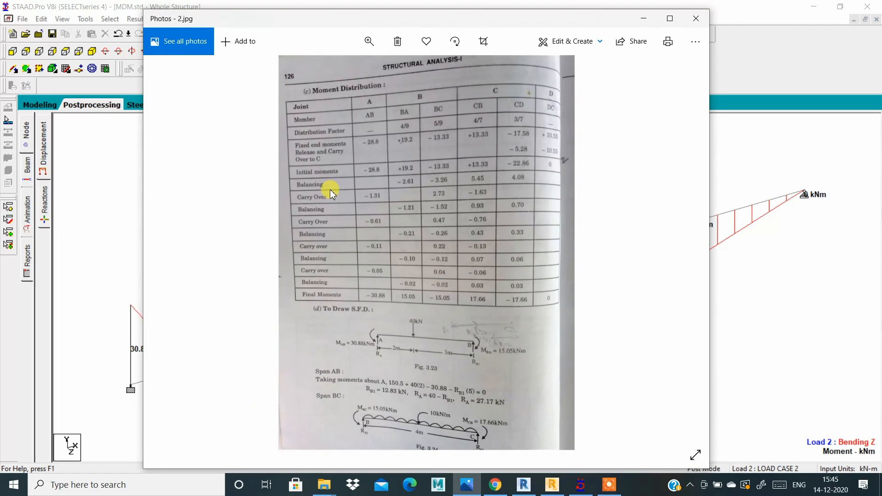
key("Right")
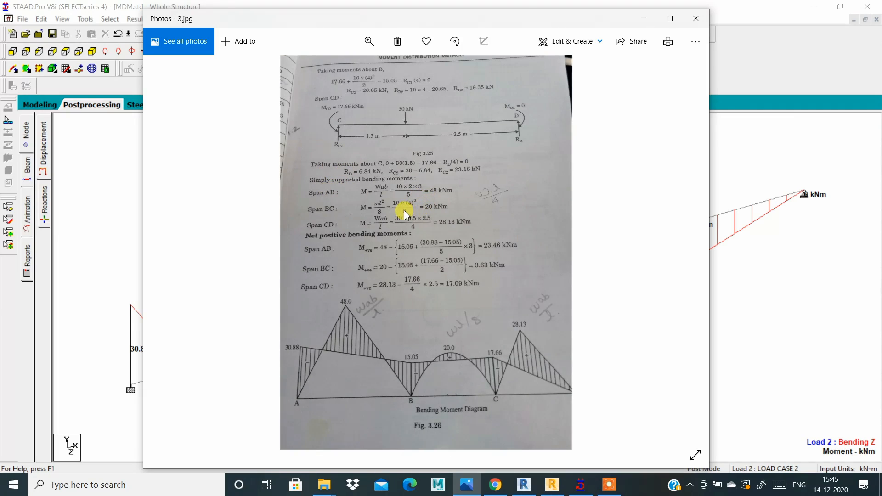
key("Right")
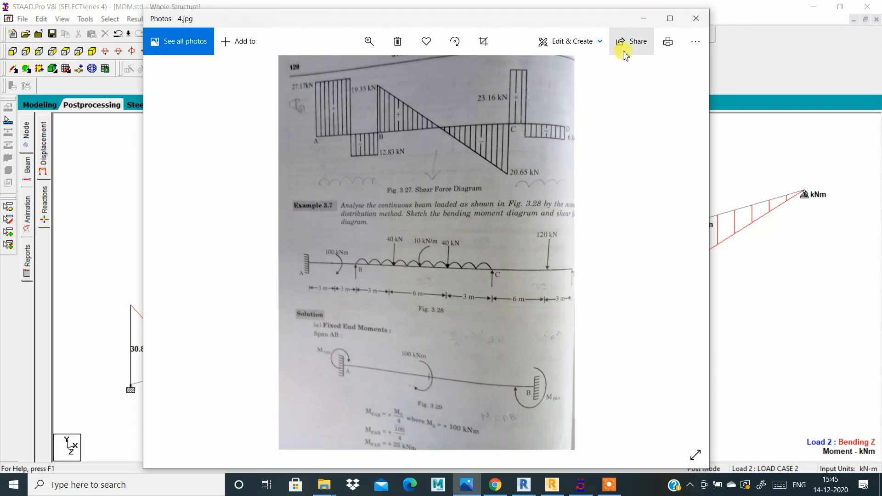
left_click(642, 19)
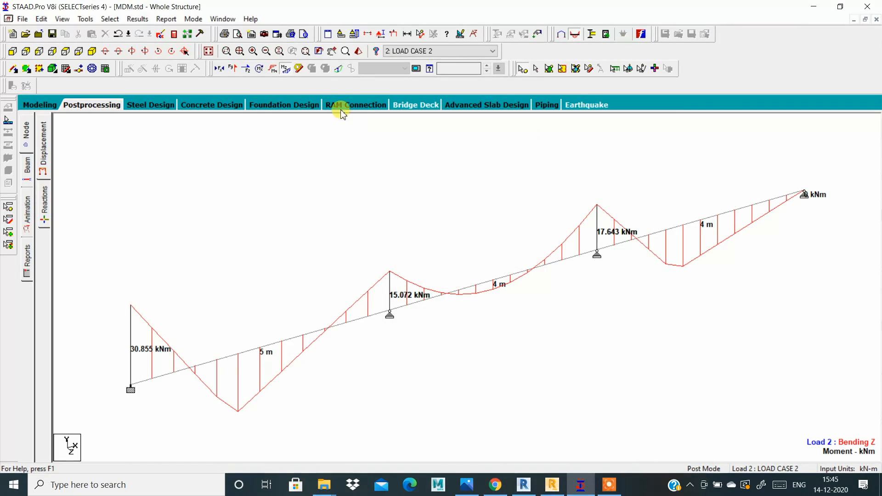
- Replace the bending moment diagram with the Shear Y diagram and annotate only the shear values at the beam ends
left_click(285, 69)
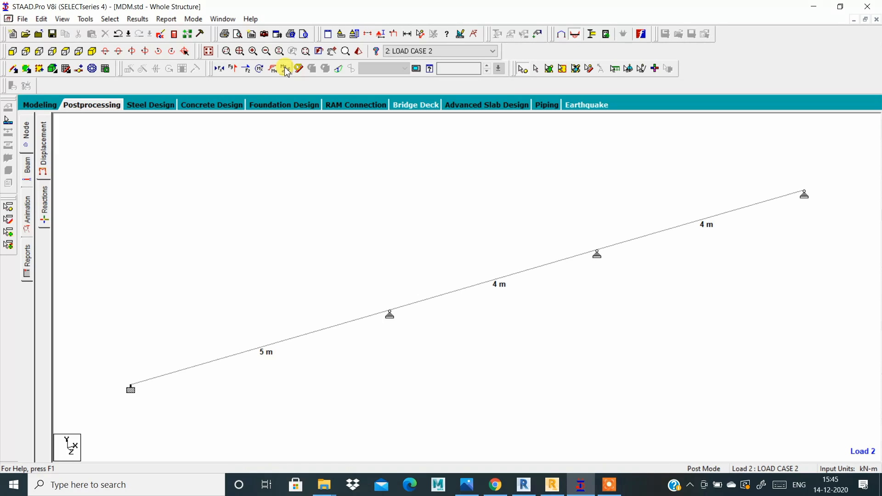
left_click(232, 70)
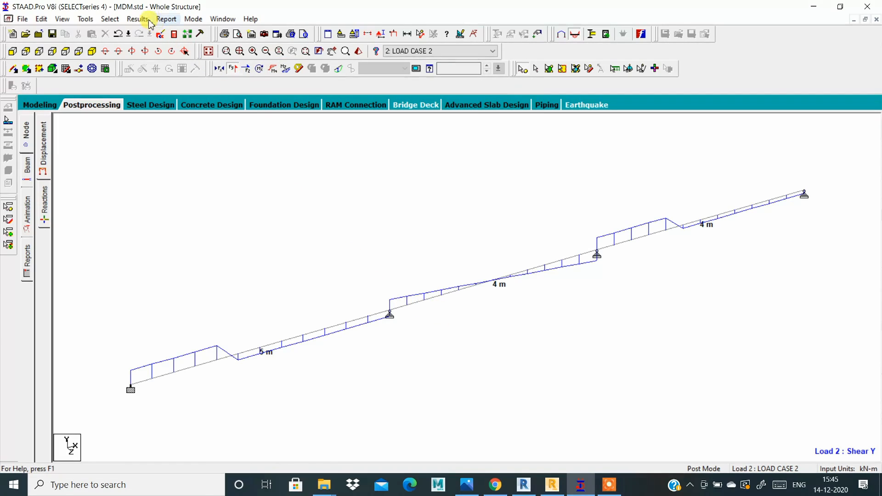
left_click(132, 19)
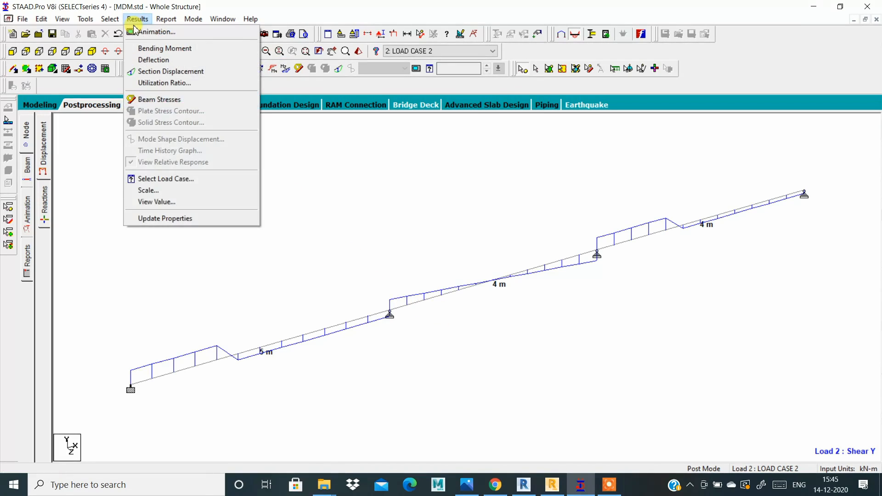
left_click(183, 201)
left_click(396, 152)
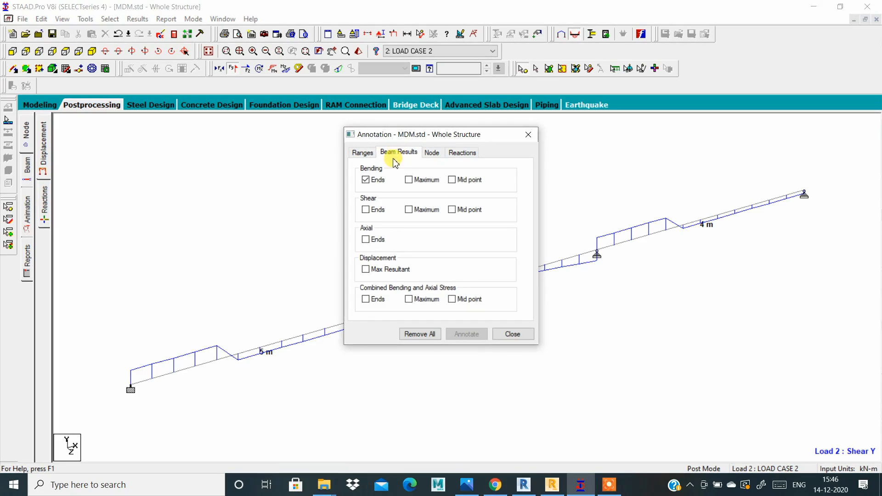
left_click(368, 210)
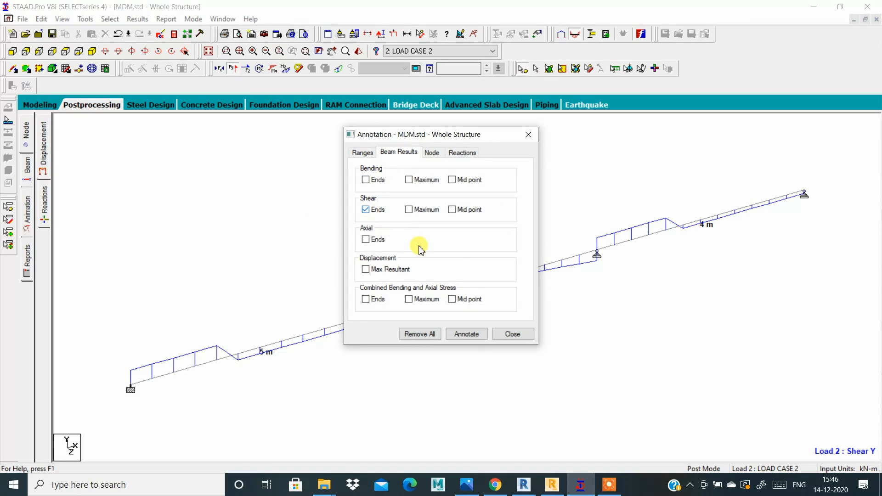
left_click(473, 332)
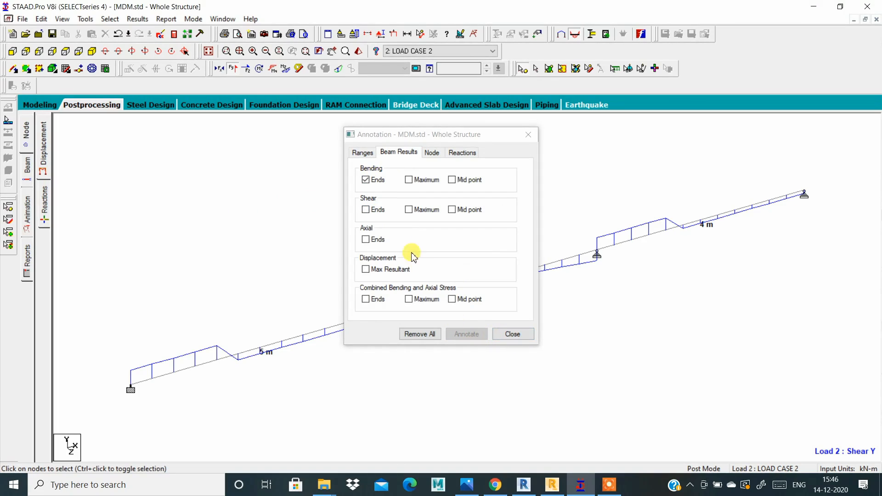
left_click(366, 210)
left_click(368, 180)
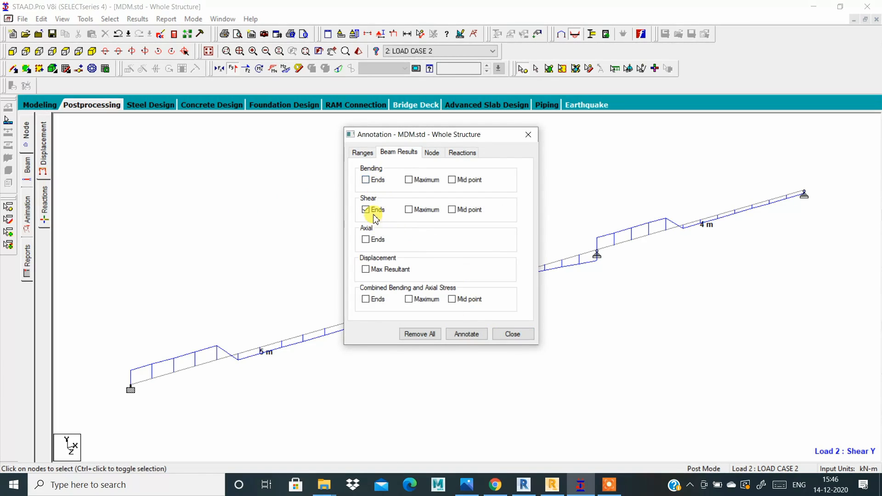
left_click(465, 333)
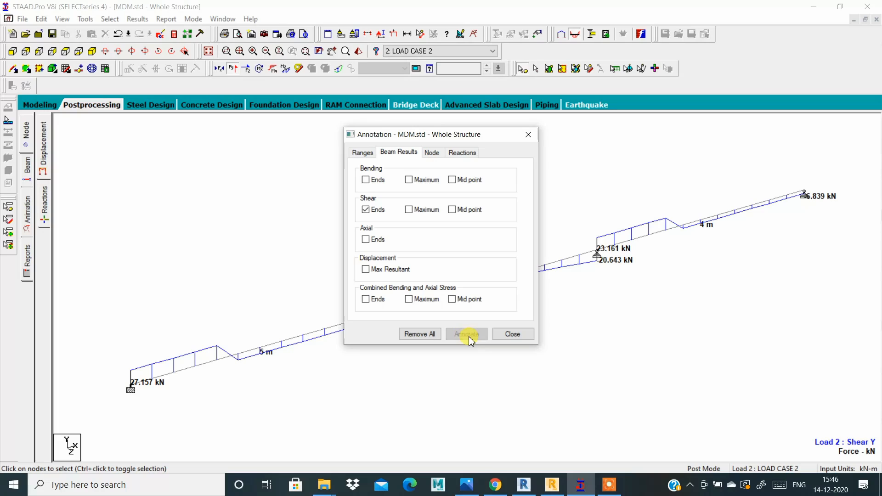
- Compare the annotated shear values at the beam ends with the textbook's shear force diagram in Photos
left_click(521, 334)
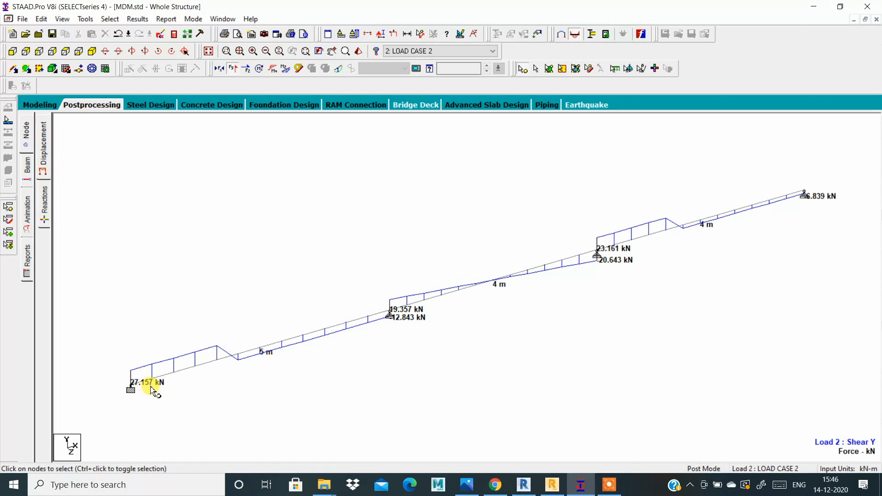
left_click(470, 486)
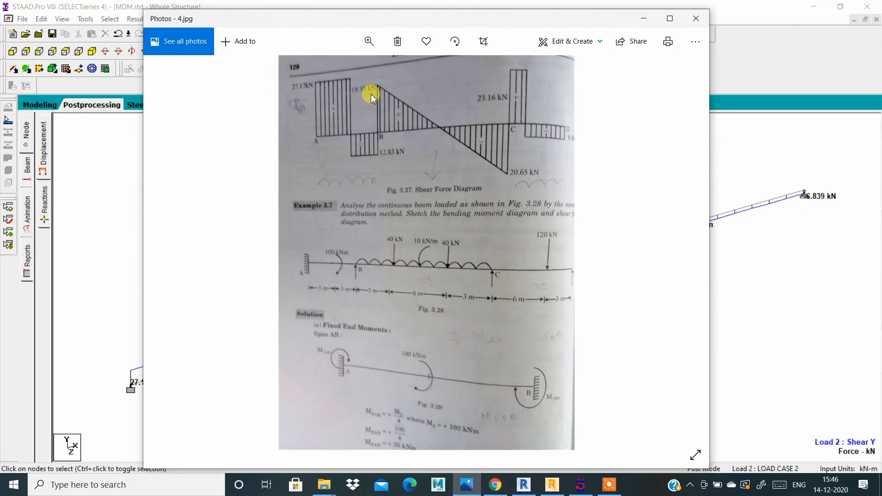
left_click(643, 18)
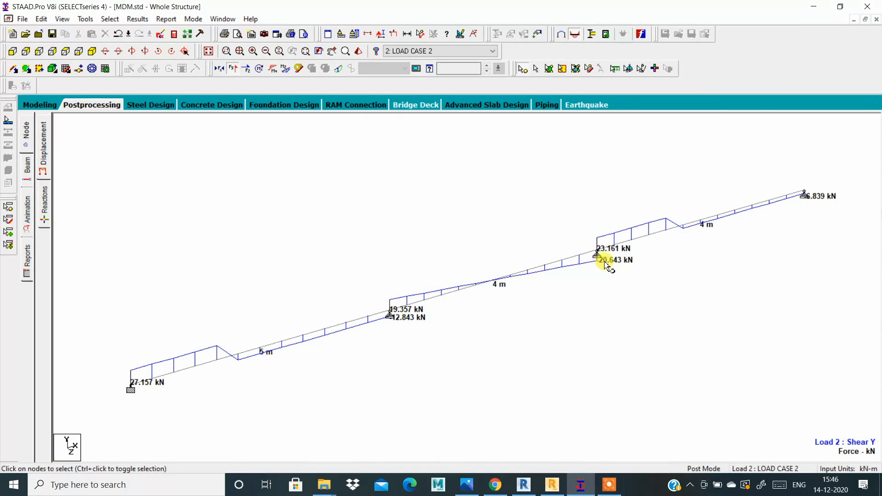
left_click(467, 485)
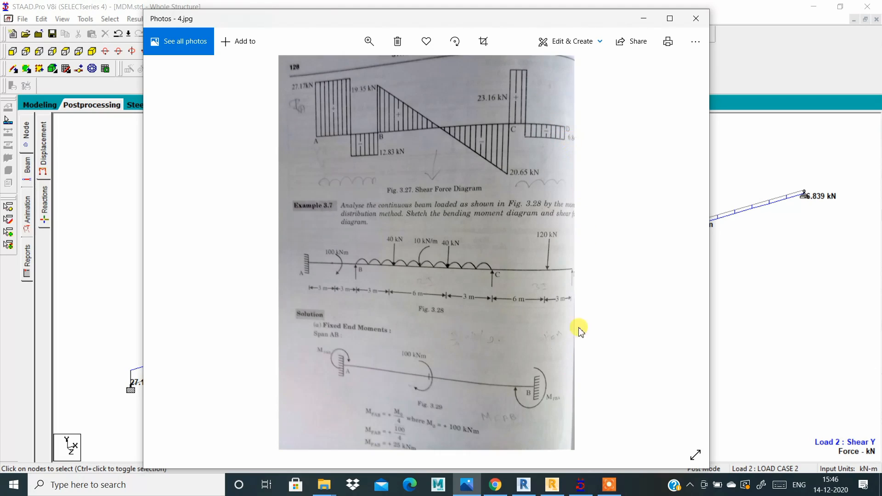
left_click(581, 484)
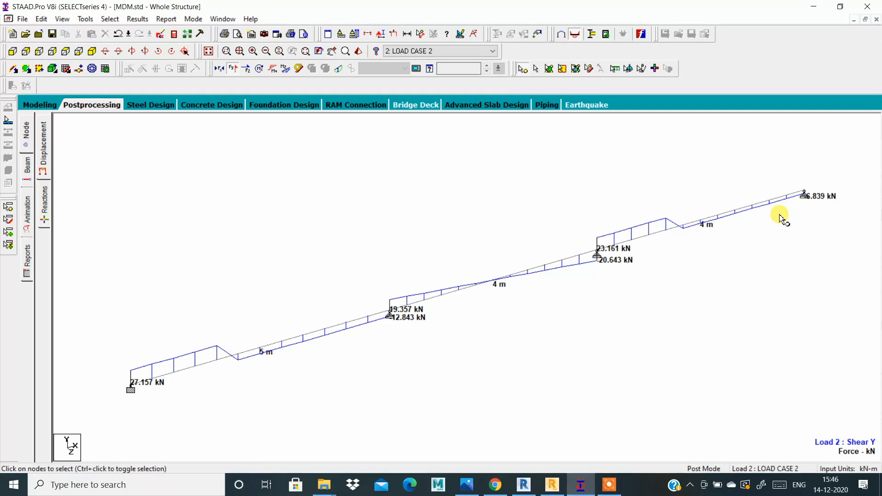
- Hide the Shear Y diagram, consult the textbook's reaction calculations in Photos, and display the support reactions for load case 2
left_click(233, 69)
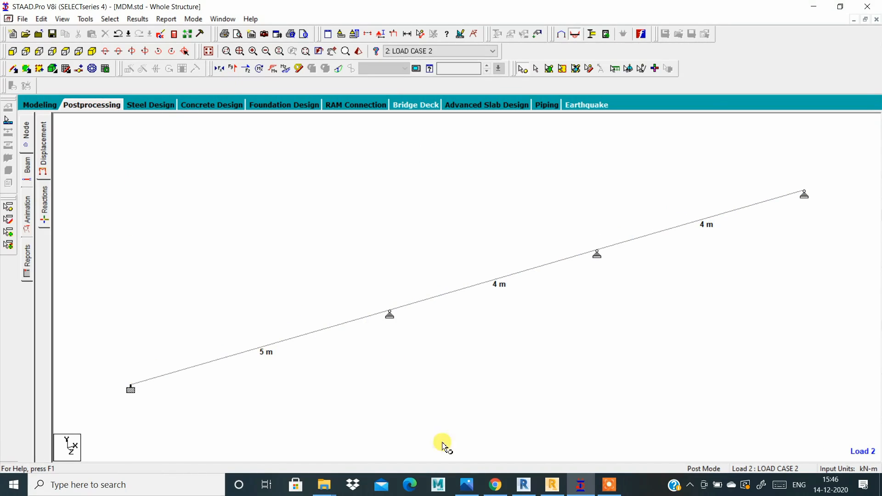
left_click(473, 488)
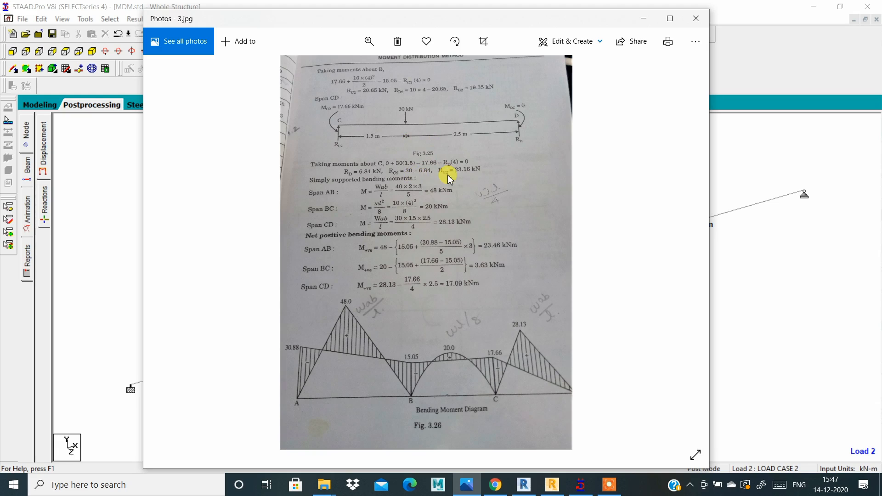
left_click(643, 18)
left_click(44, 222)
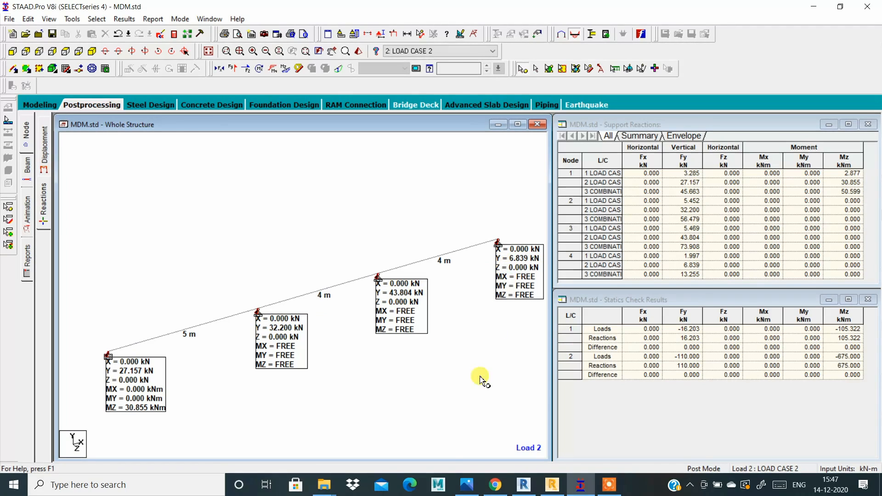
- Compare the support reactions at the four nodes with the span reactions calculated on the textbook pages in Photos
left_click(466, 484)
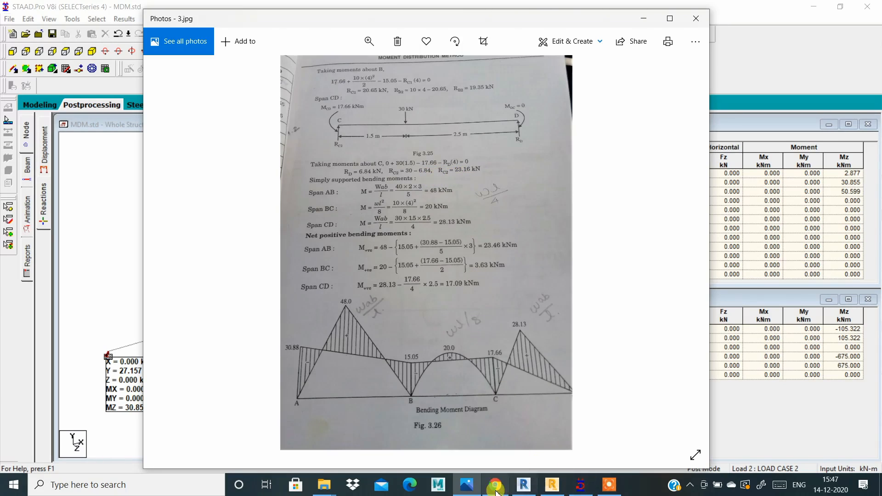
left_click(580, 485)
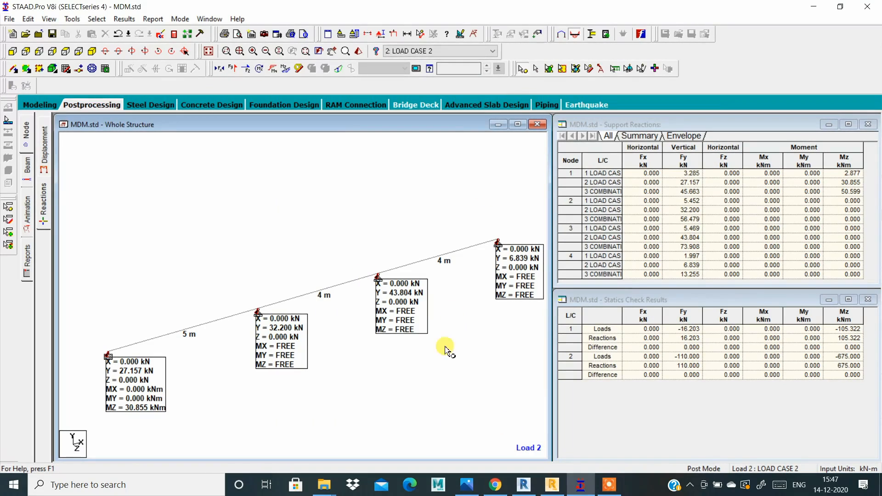
left_click(467, 485)
key("Left")
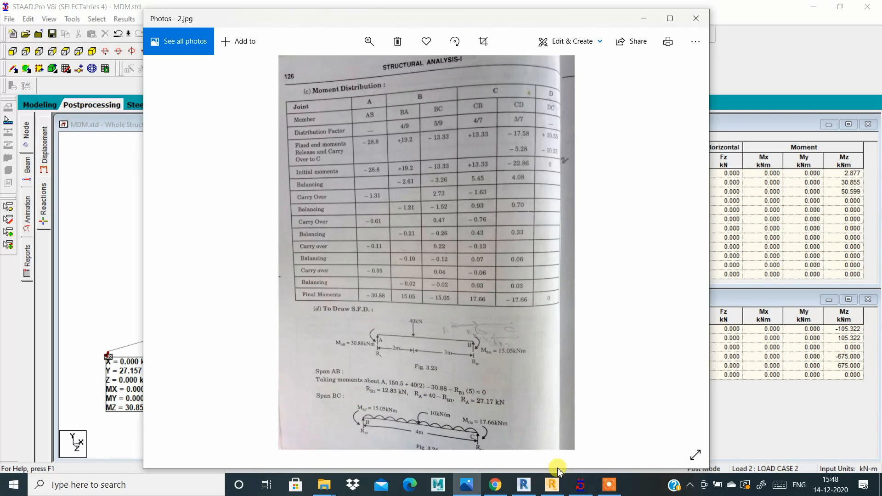
left_click(579, 489)
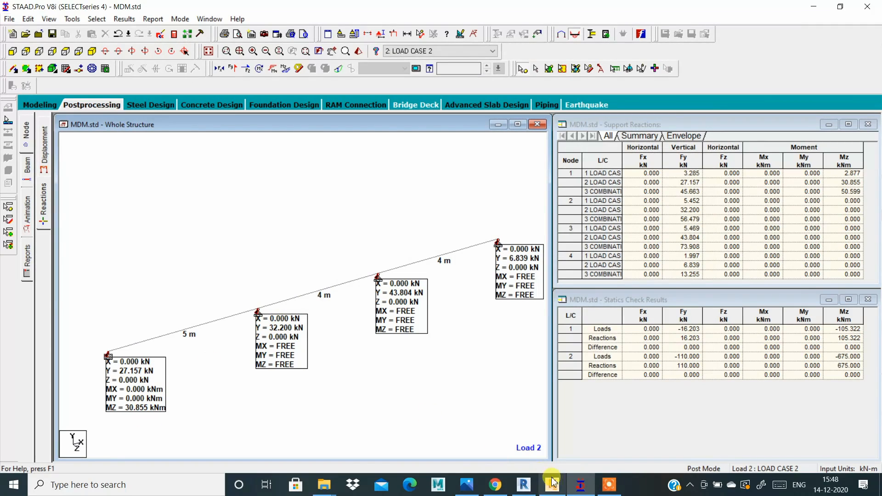
left_click(466, 484)
scroll(376, 269, "down", 1)
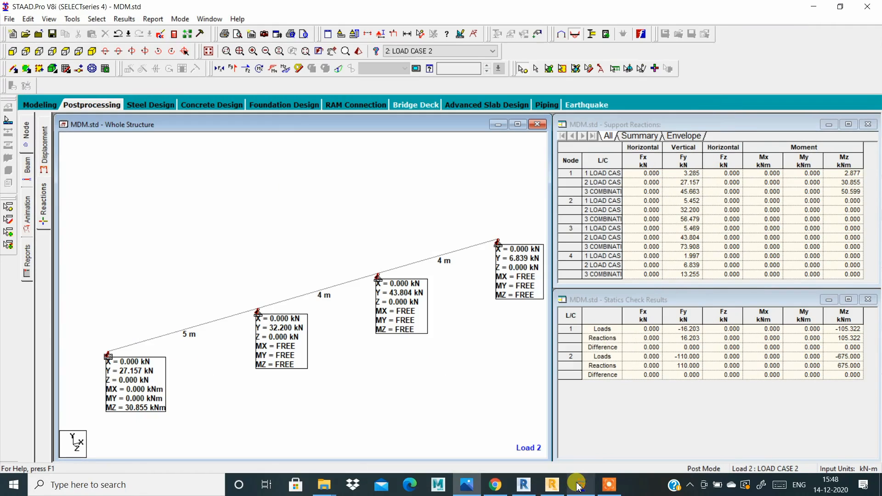
left_click(579, 485)
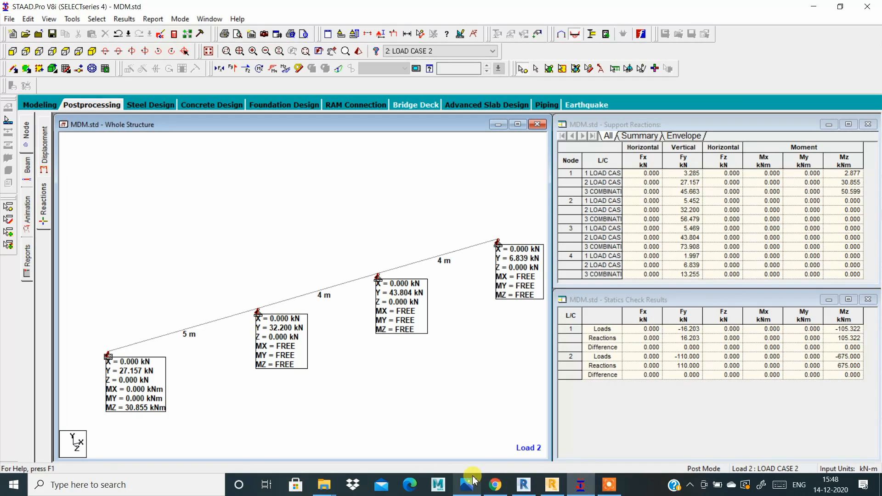
mouse_move(472, 480)
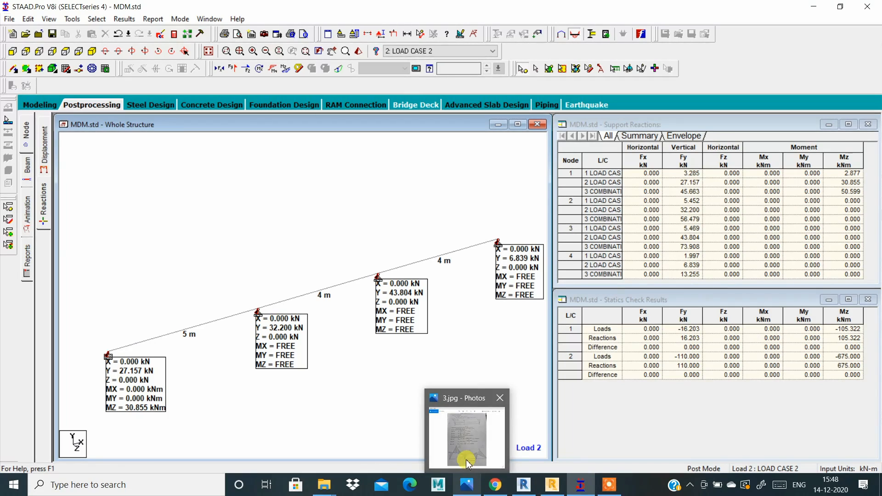
left_click(467, 457)
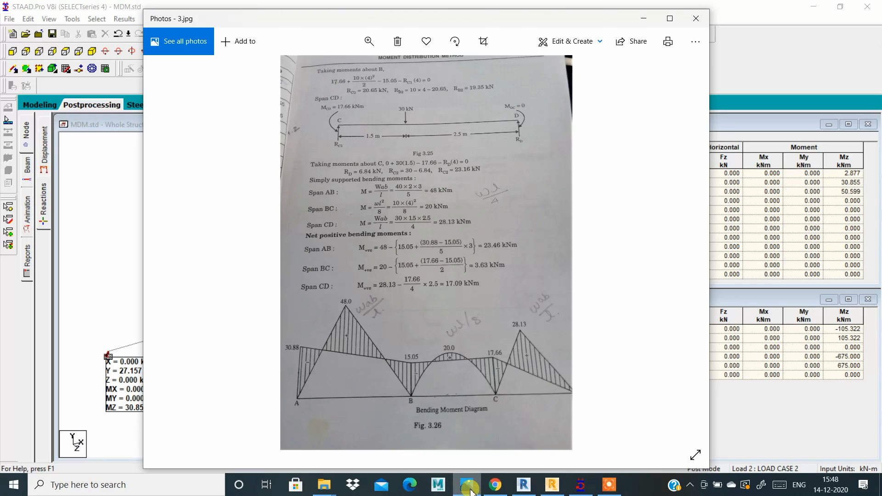
mouse_move(470, 492)
left_click(576, 488)
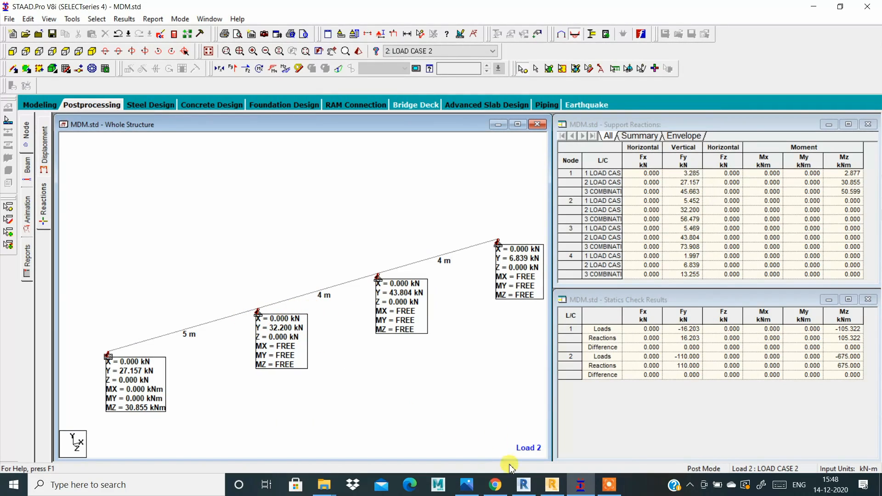
- Review the Example 3.6 solution in Photos, from the fixed end moments and moment distribution table to the bending moment and shear force diagrams
left_click(466, 484)
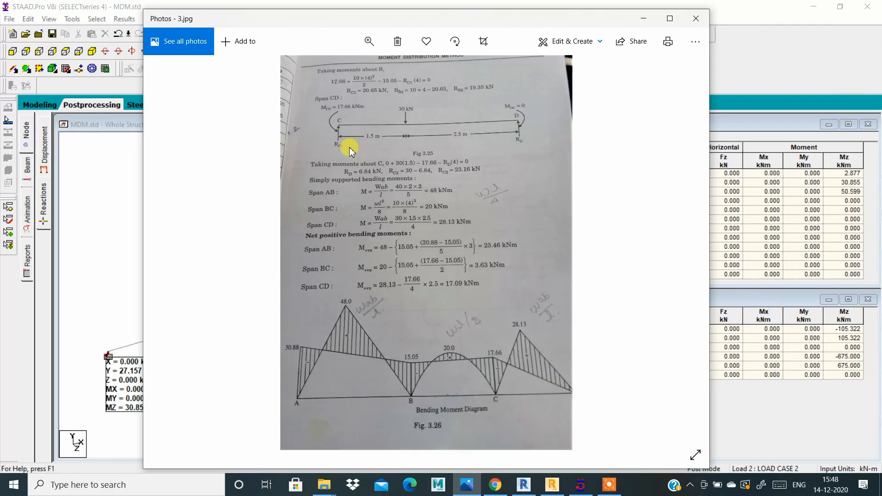
key("Left")
key("Left")
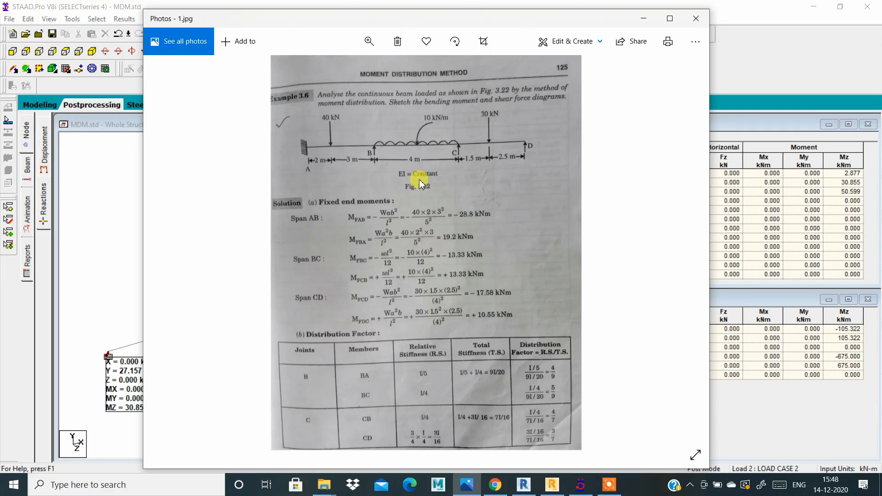
key("Right")
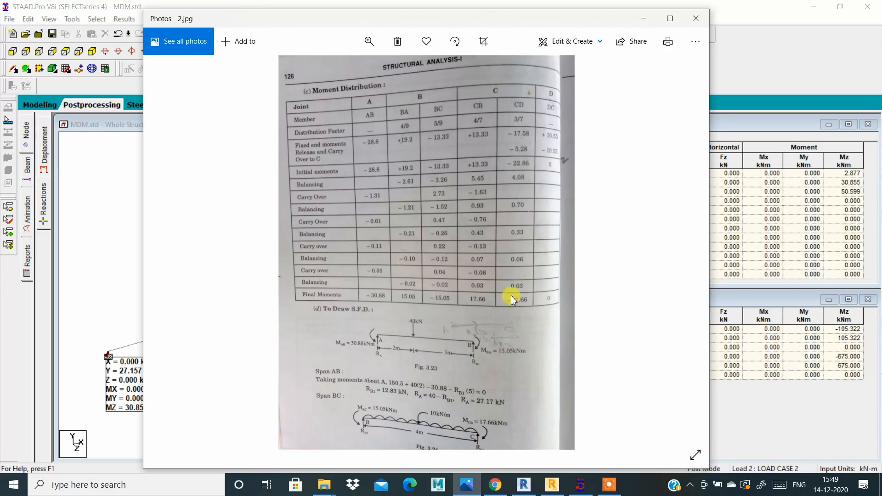
key("Right")
key("Right")
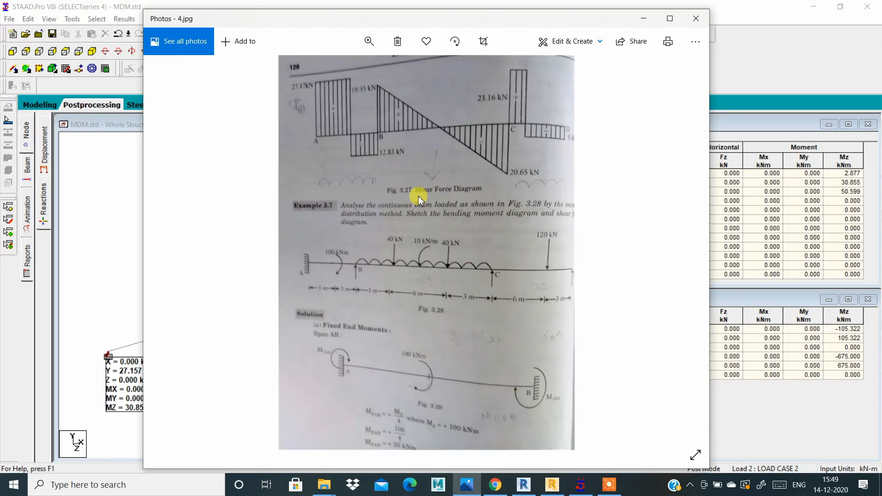
key("Left")
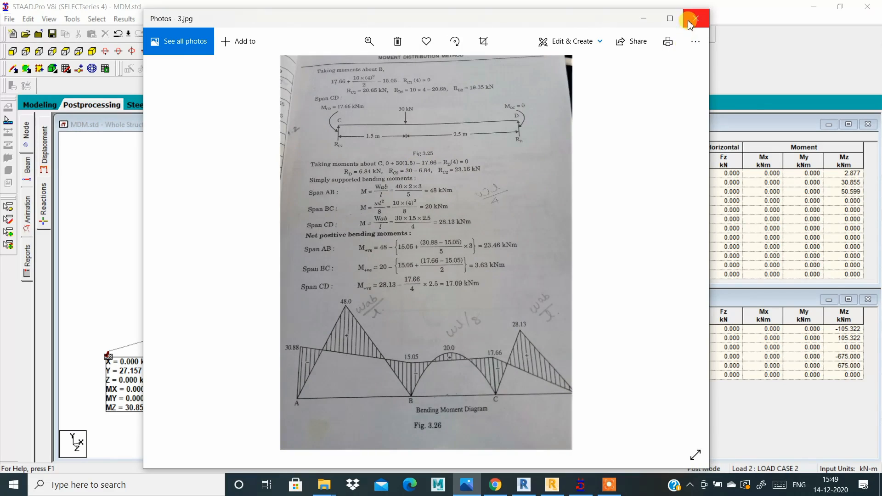
left_click(644, 18)
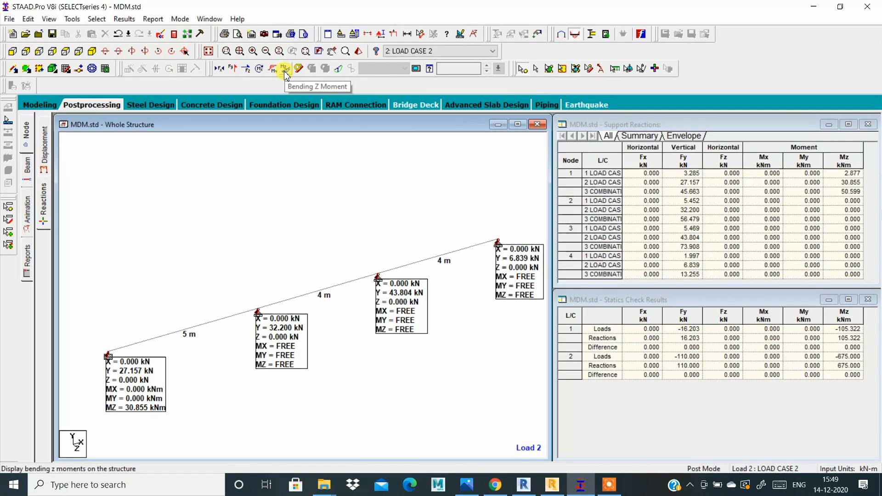
left_click(339, 70)
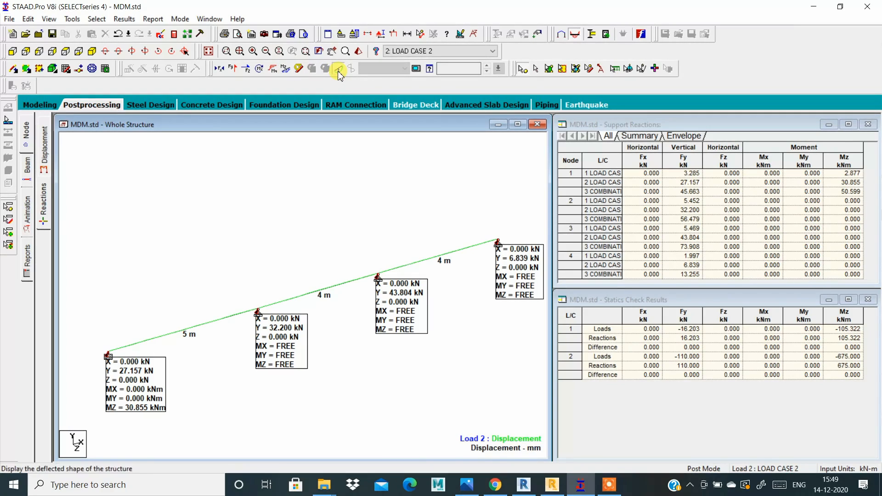
left_click(219, 68)
left_click(219, 69)
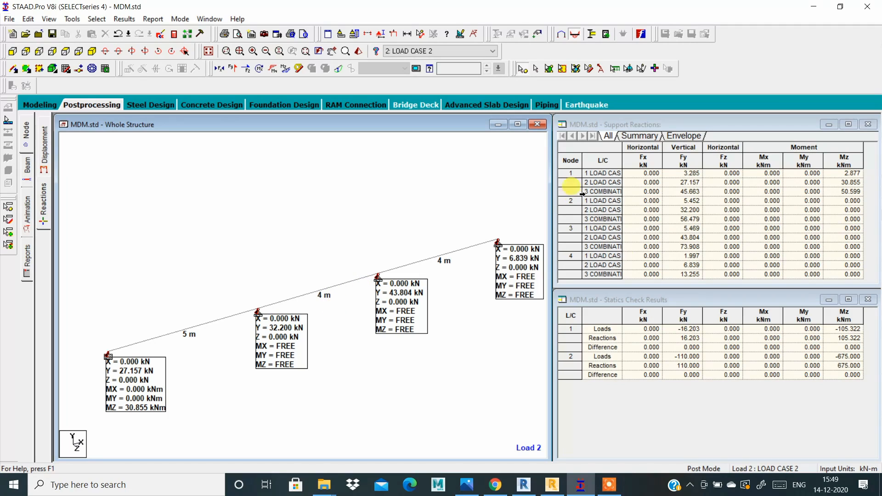
- Examine the load case 2 rows of nodes 1 to 4 in the Support Reactions table, and the Statics Check Results
left_click(591, 182)
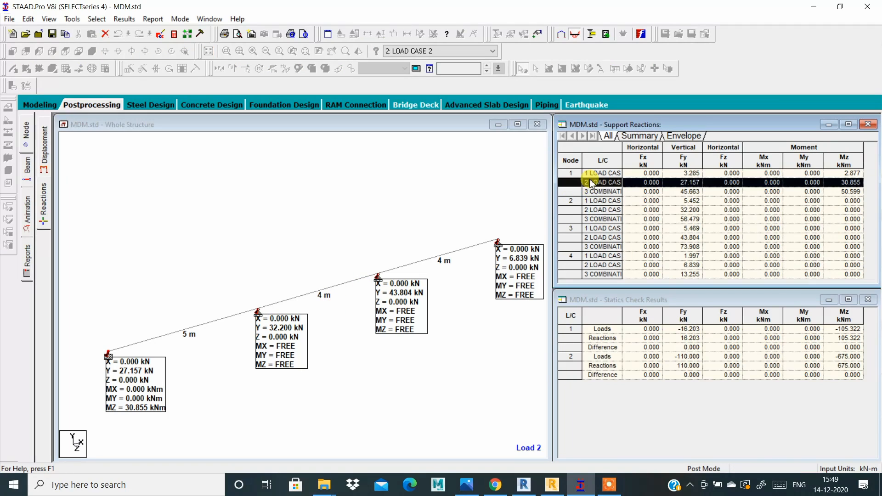
left_click(588, 211)
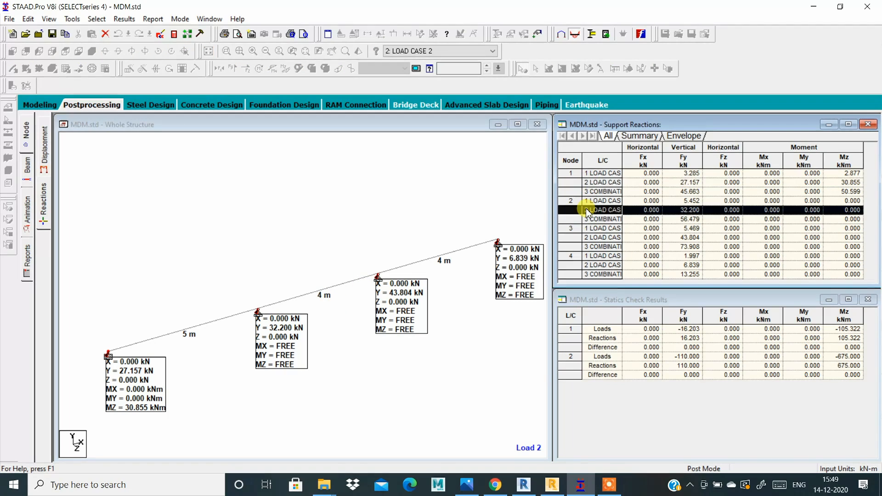
left_click(587, 239)
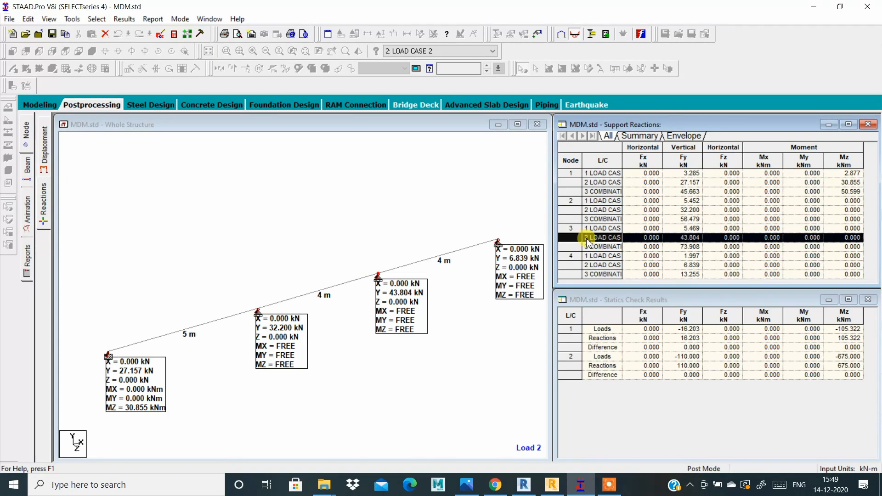
left_click(592, 267)
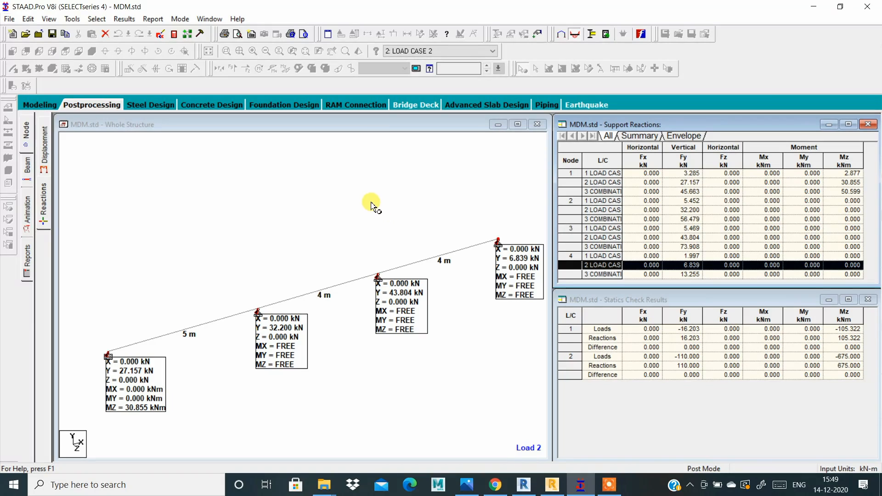
left_click(600, 340)
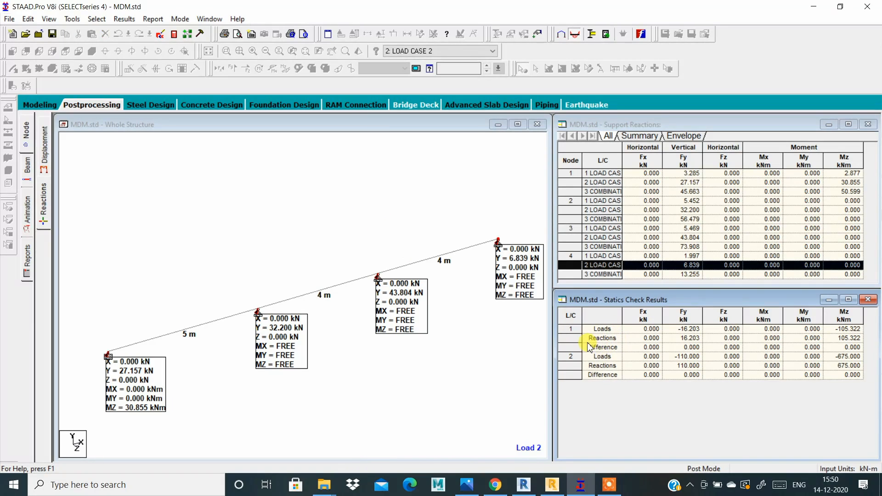
scroll(356, 221, "down", 2)
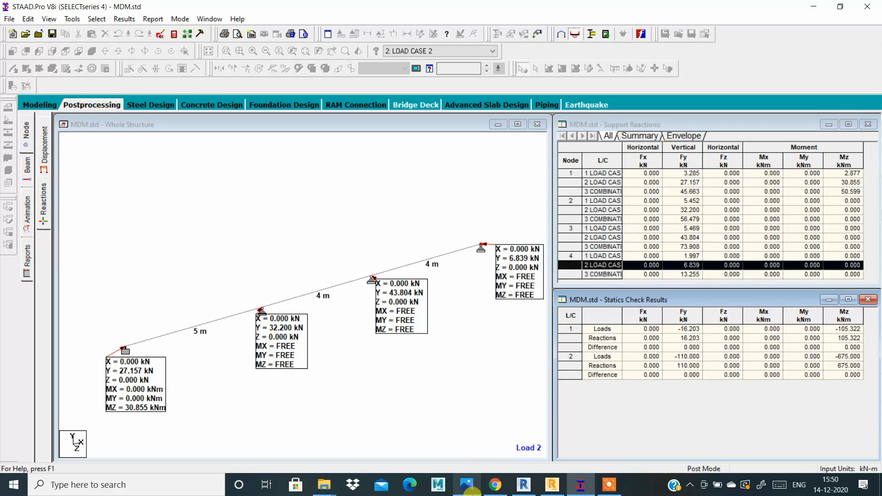
mouse_move(463, 489)
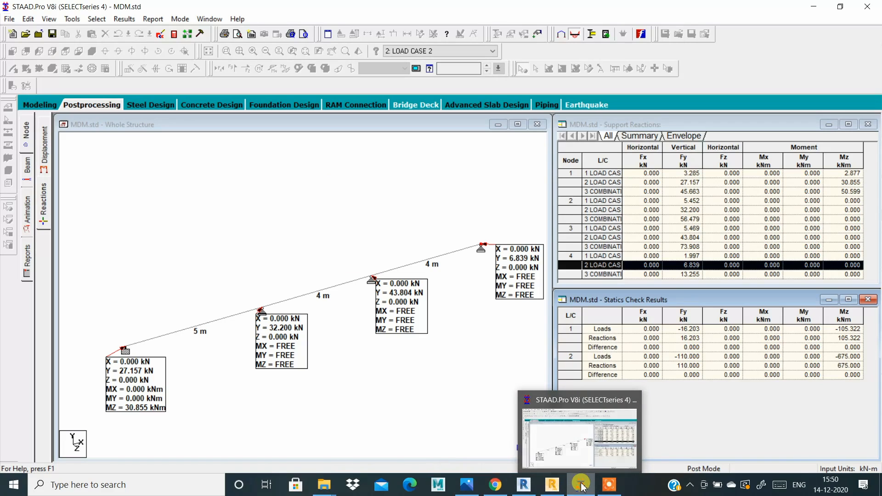
left_click(609, 485)
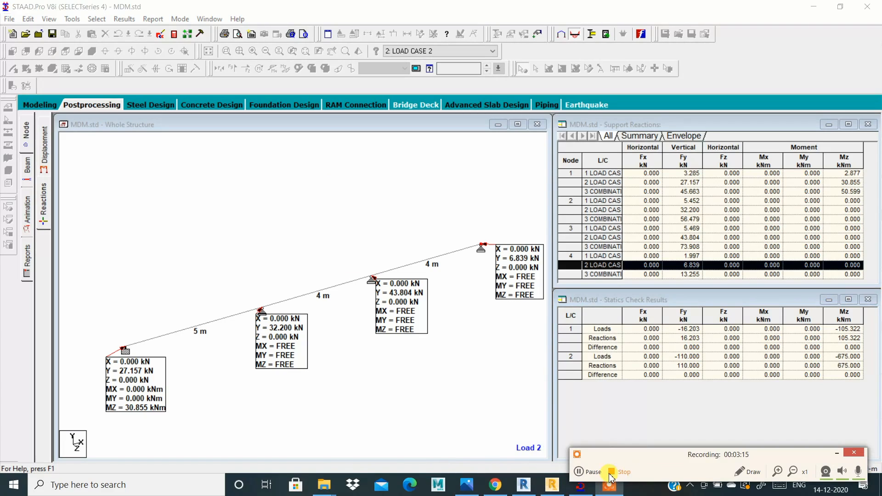